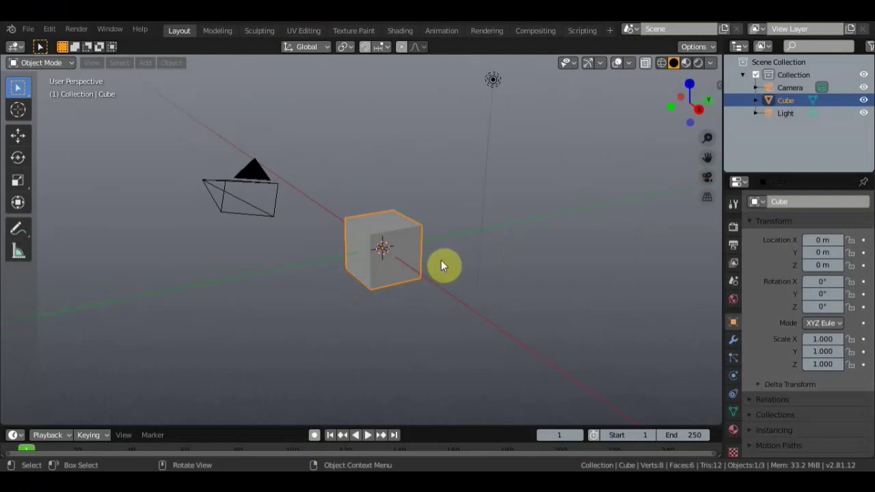
# Step: Select the camera and show its transform: location 7.3589, -6.9258, 4.9583, rotation 63.6°, 0°, 46.7°
pyautogui.scroll(-2, 441, 263)
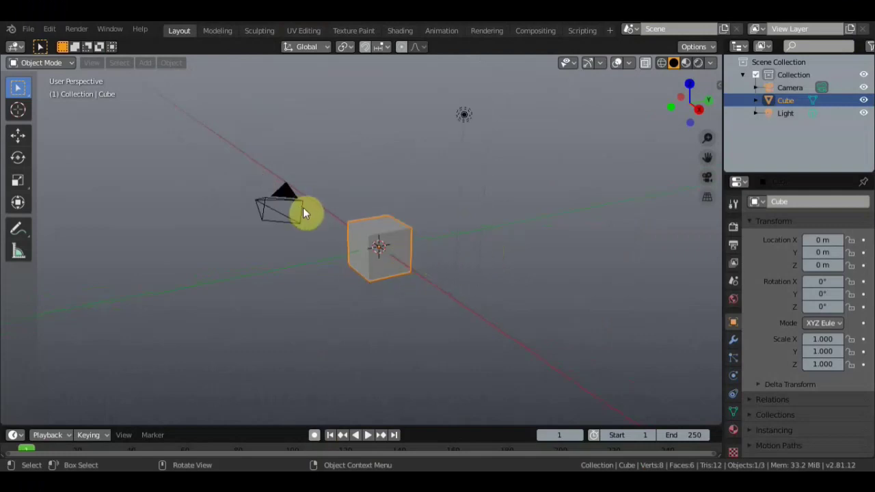
pyautogui.moveTo(304, 208); pyautogui.dragTo(288, 313, button='middle')
pyautogui.click(287, 322)
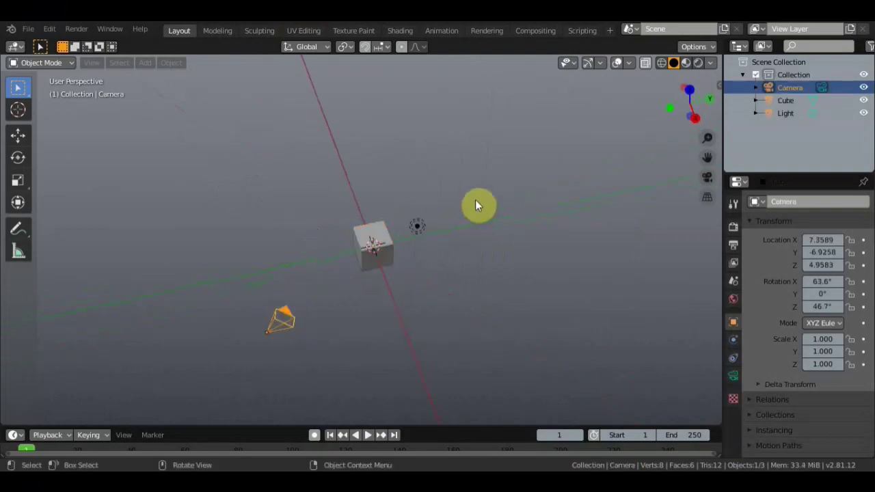
pyautogui.press('n')
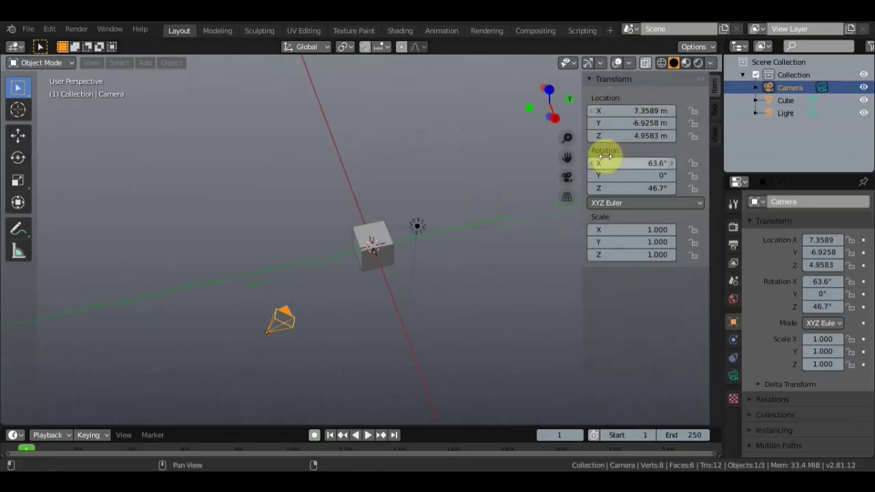
# Step: Set the camera's X, Y and Z location to 0 m
pyautogui.click(644, 111)
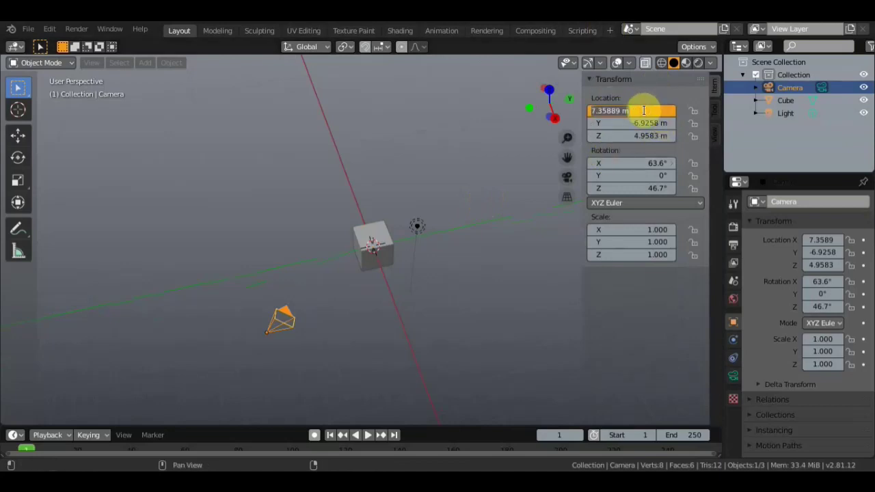
pyautogui.write('0')
pyautogui.press('Return')
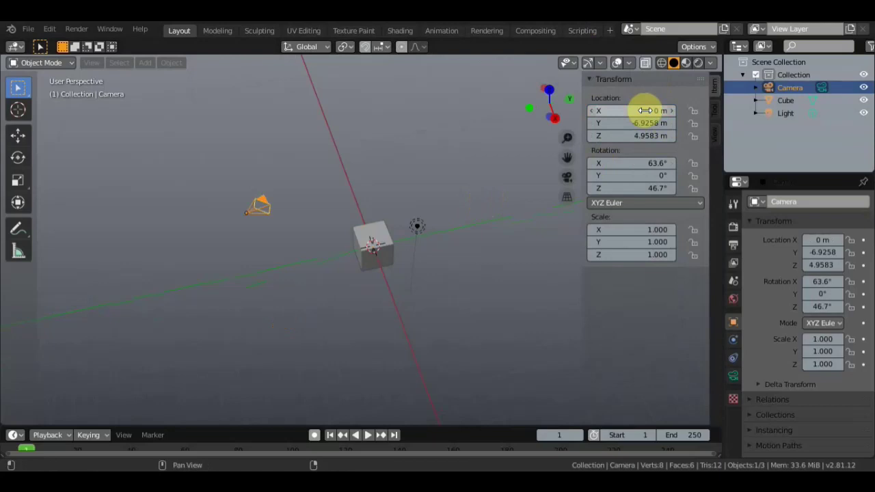
pyautogui.click(646, 123)
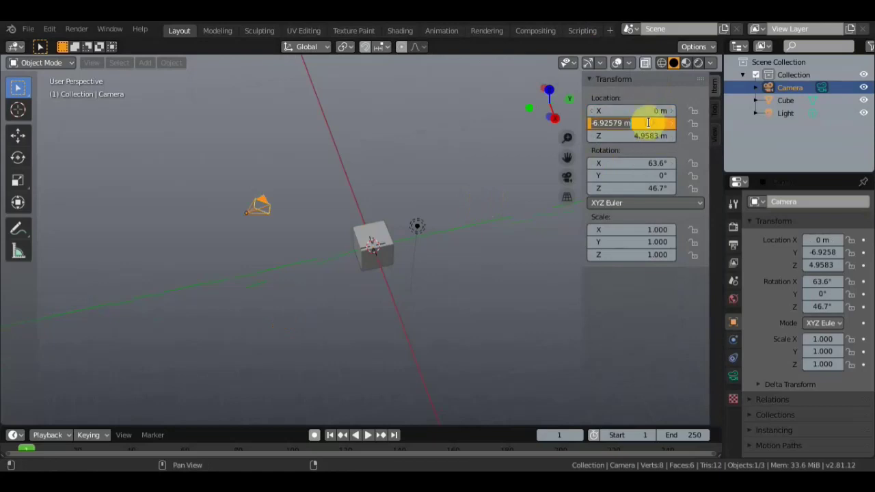
pyautogui.write('0')
pyautogui.press('Return')
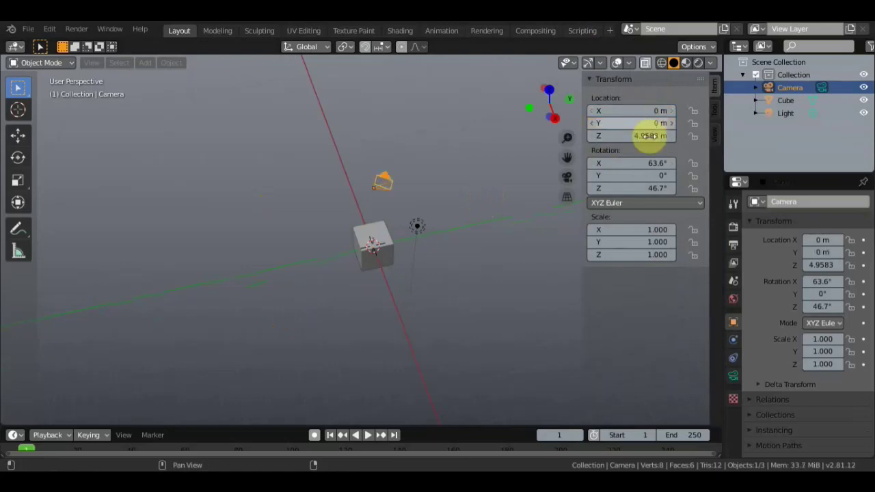
pyautogui.click(648, 136)
pyautogui.write('0')
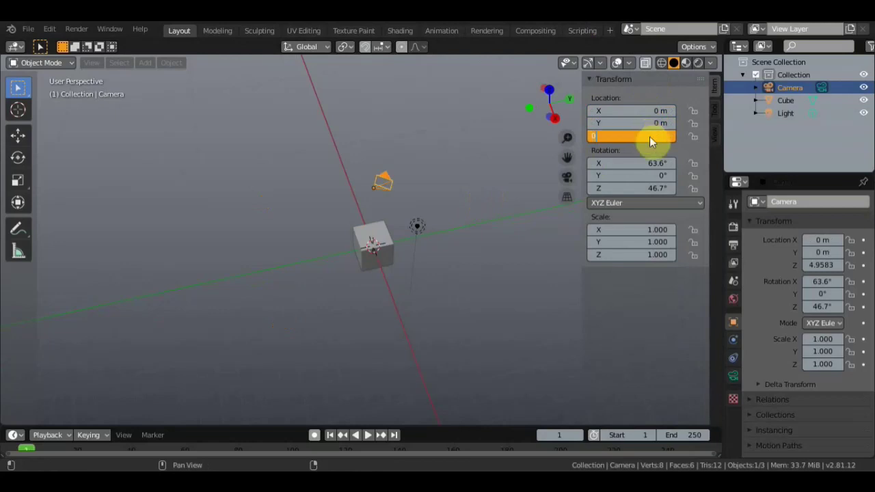
pyautogui.press('Return')
# Step: Set the camera's X, Y and Z rotation to 0° and switch to top view
pyautogui.click(650, 164)
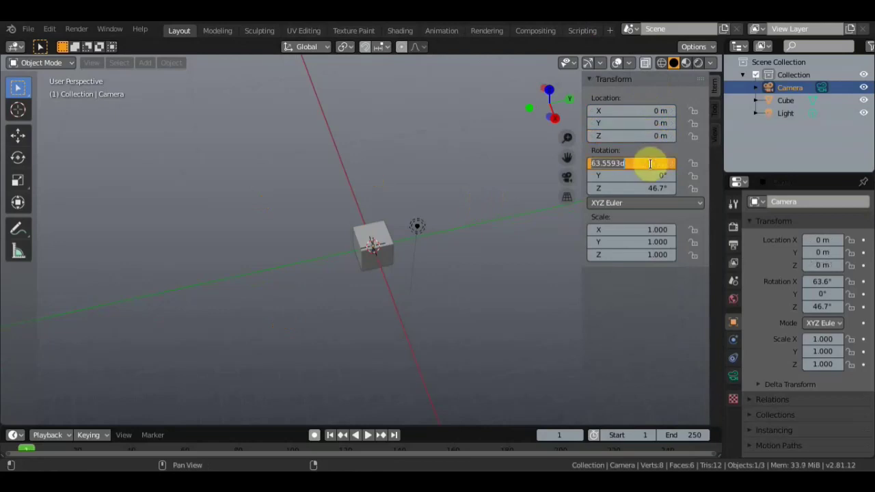
pyautogui.write('0')
pyautogui.press('Return')
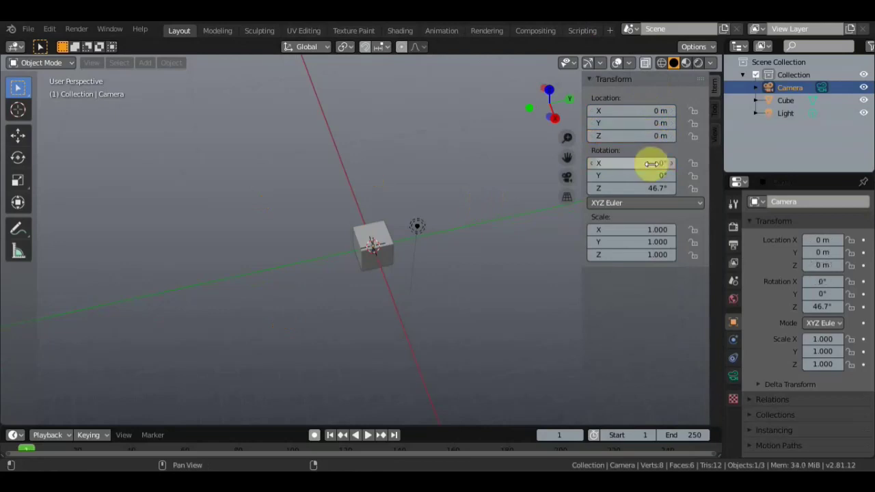
pyautogui.click(652, 175)
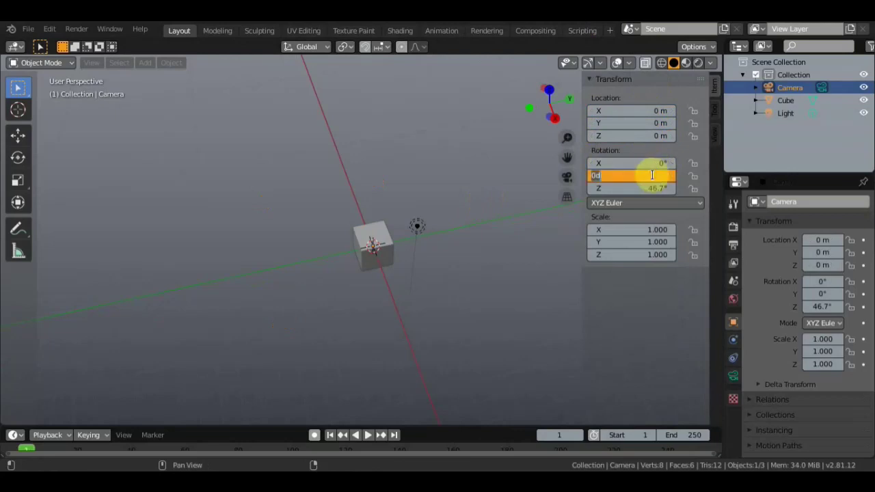
pyautogui.click(653, 189)
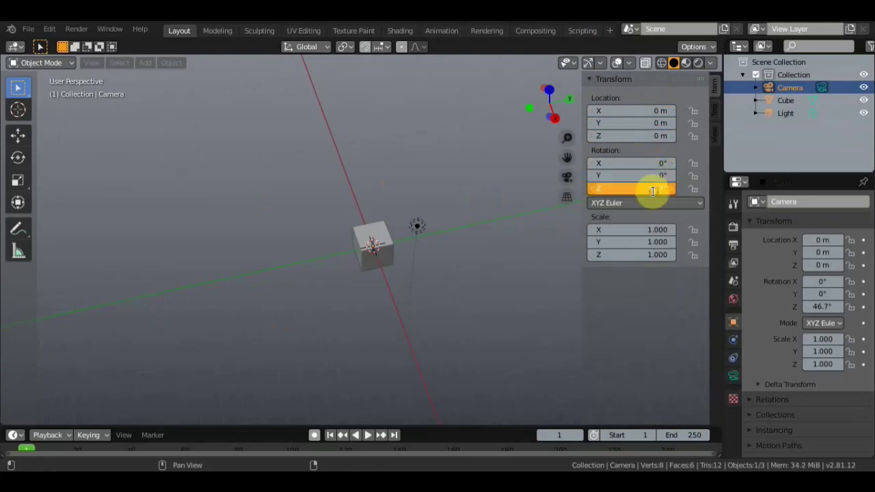
pyautogui.write('0')
pyautogui.press('Return')
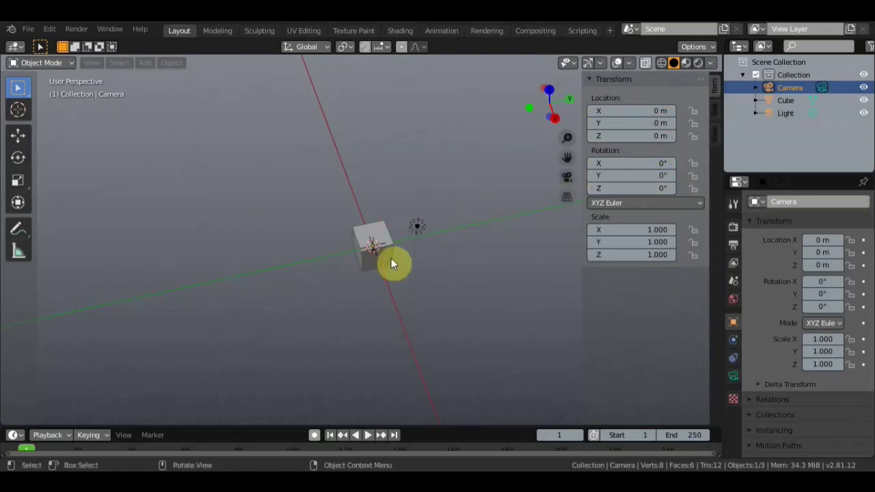
pyautogui.press('KP_7')
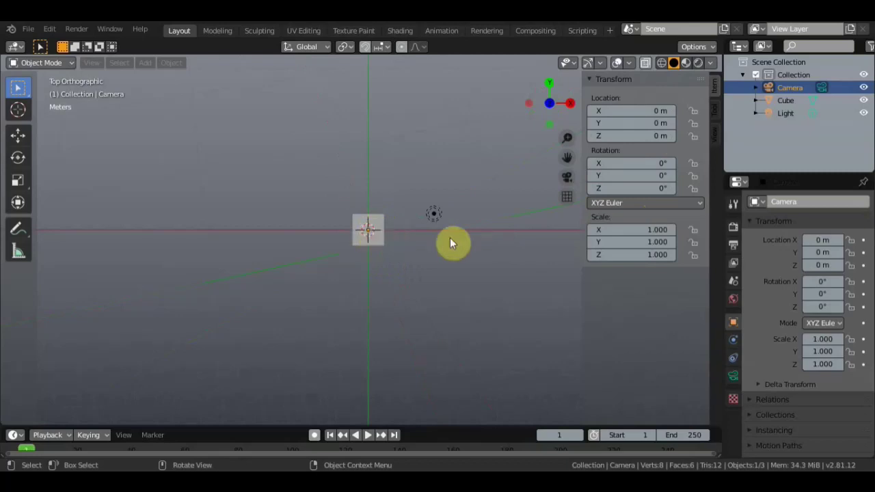
# Step: Rotate the camera 90° on X and move it back along Y to -8.2133 m
pyautogui.click(635, 163)
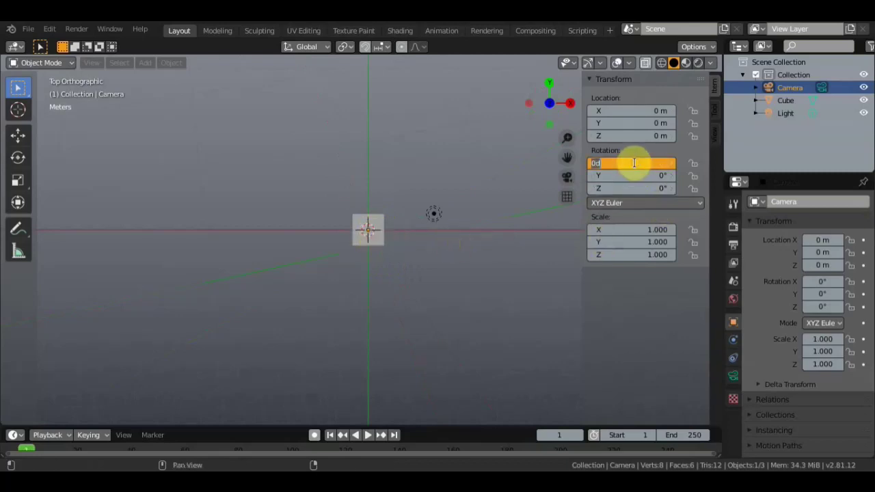
pyautogui.write('90')
pyautogui.press('Return')
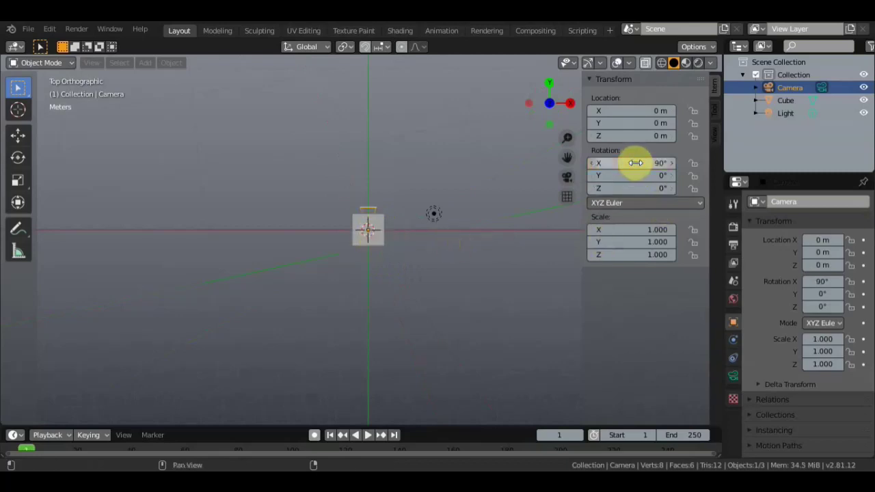
pyautogui.click(19, 137)
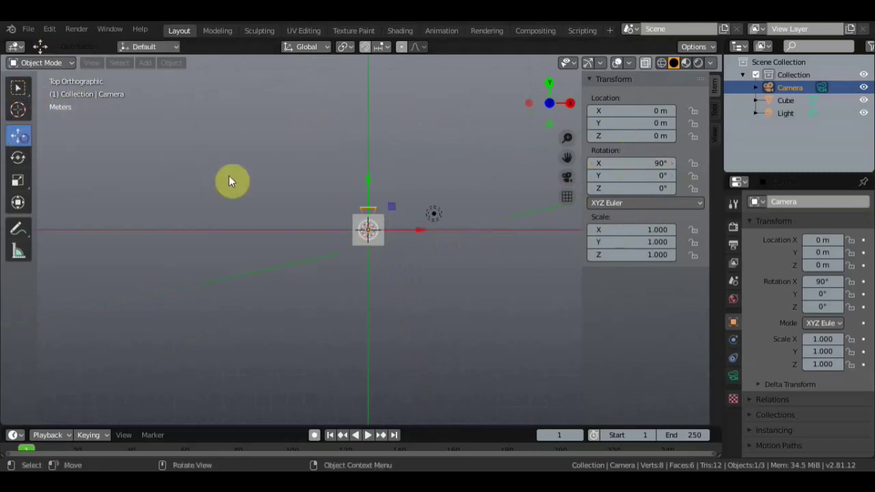
pyautogui.moveTo(367, 181); pyautogui.dragTo(367, 311)
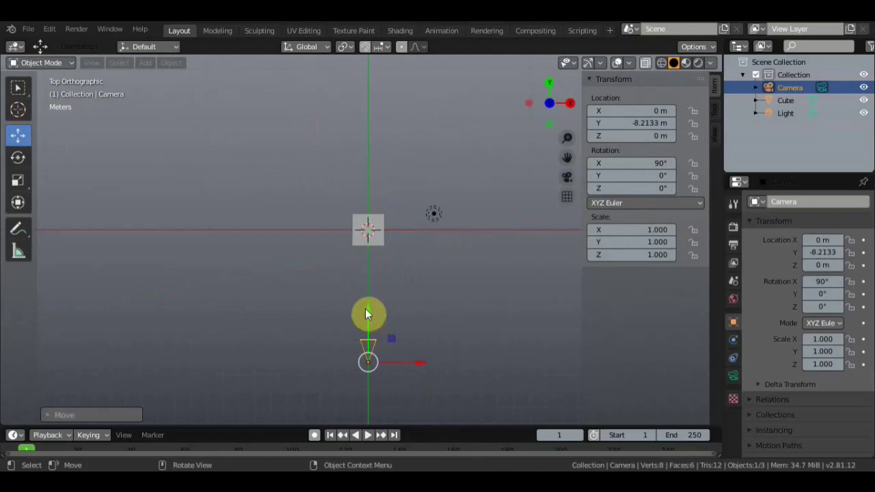
pyautogui.press('KP_0')
pyautogui.press('KP_0')
pyautogui.click(381, 229)
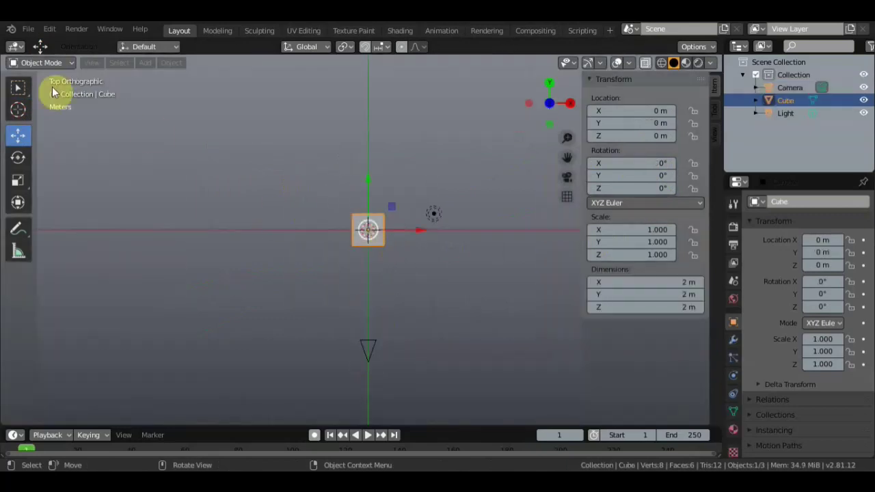
# Step: Delete the cube, add a mesh plane at the origin, and switch to right side view
pyautogui.click(18, 87)
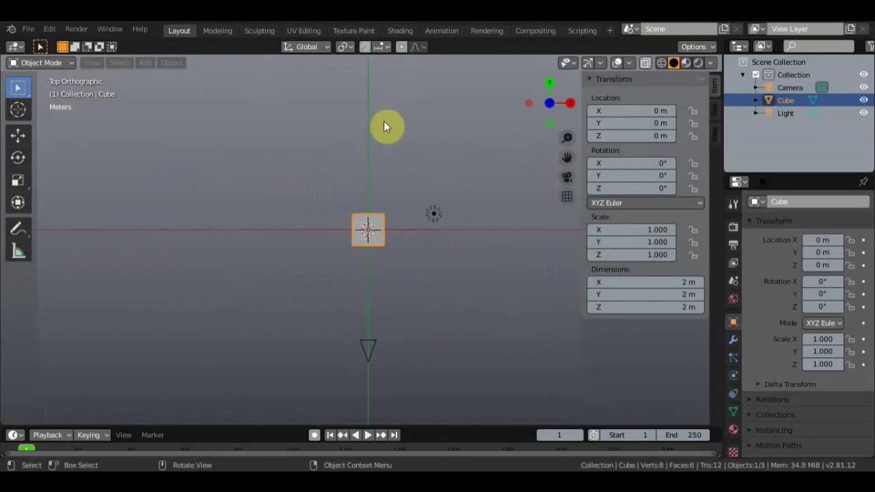
pyautogui.press('n')
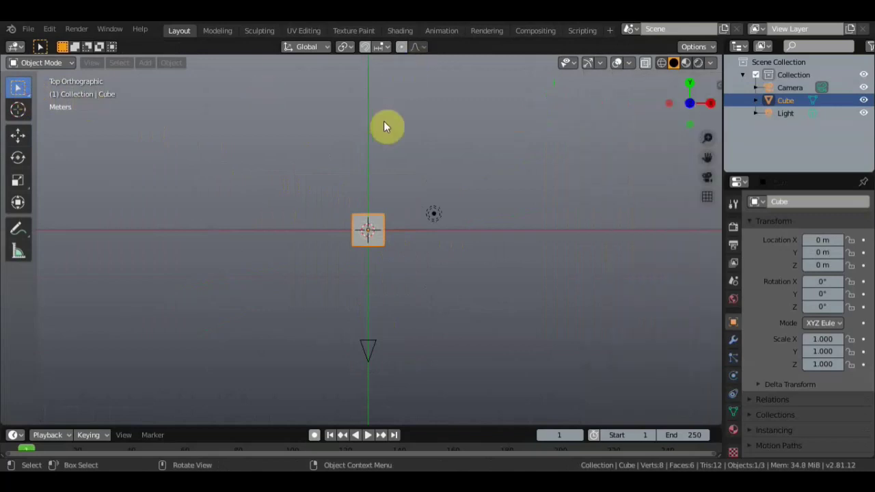
pyautogui.press('Delete')
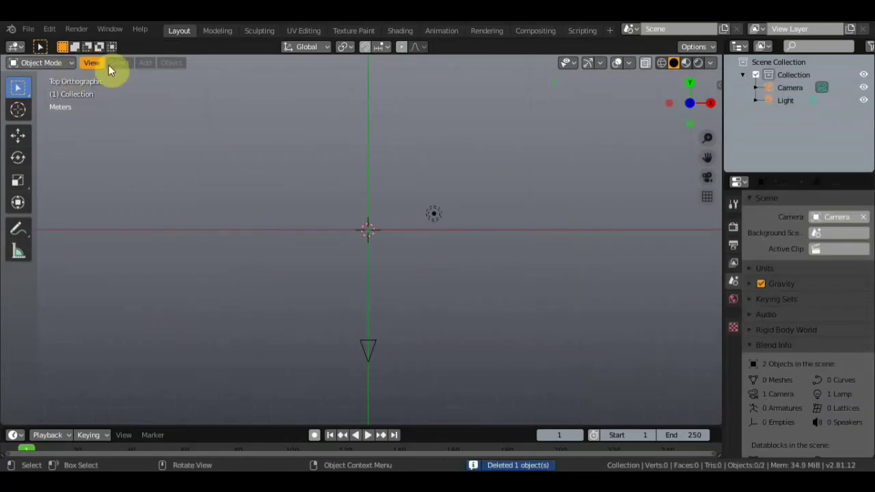
pyautogui.click(145, 62)
pyautogui.moveTo(162, 78)
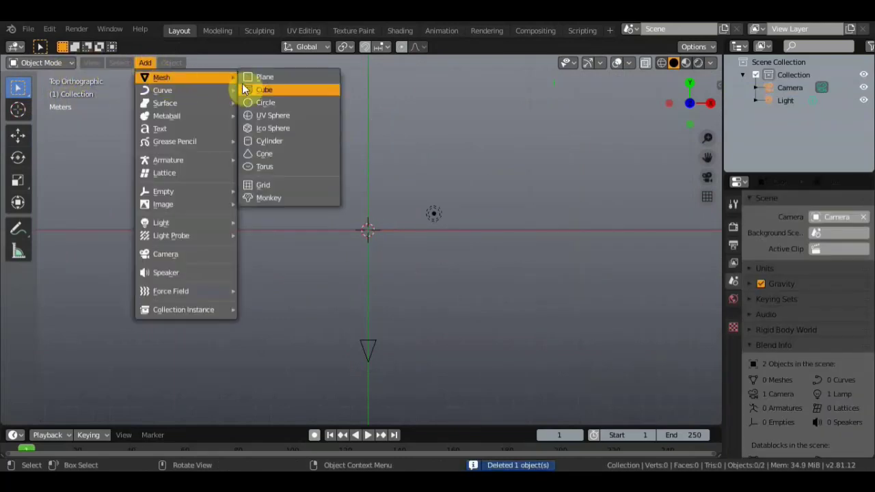
pyautogui.click(260, 77)
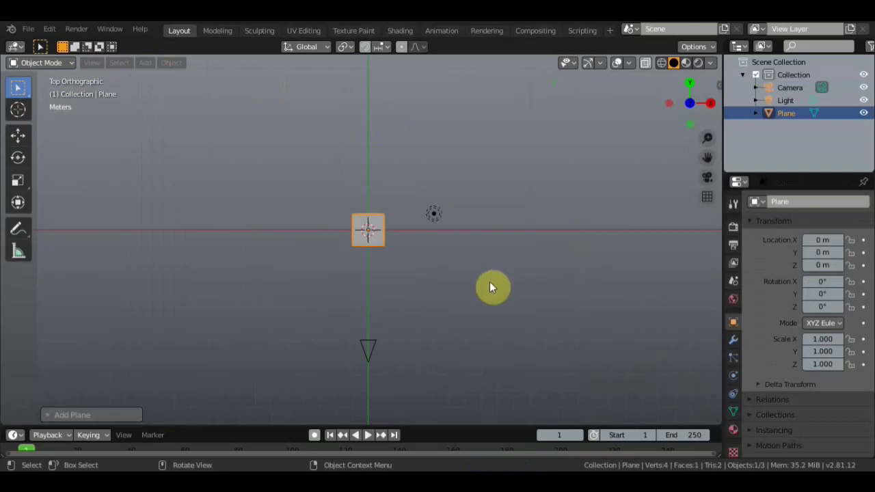
pyautogui.press('KP_3')
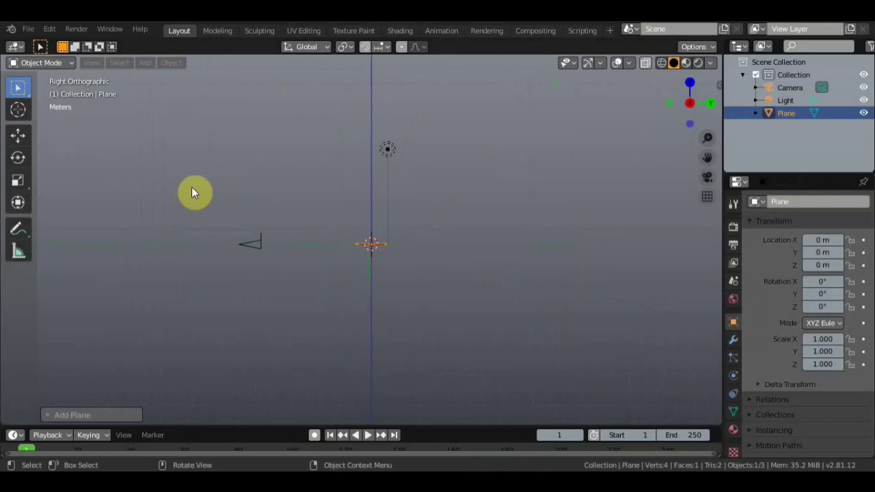
# Step: Rotate the plane 90° around X so it stands upright, checking it through the camera
pyautogui.press('r')
pyautogui.press('x')
pyautogui.press('x')
pyautogui.write('90')
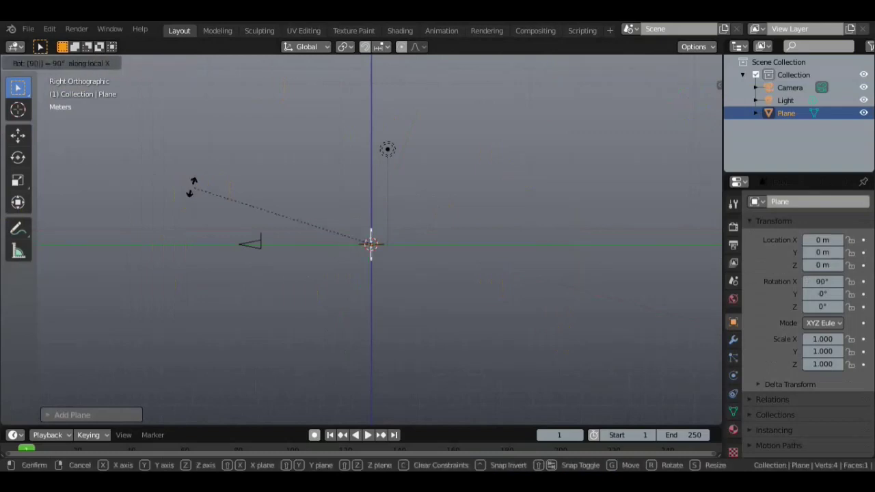
pyautogui.click(194, 186)
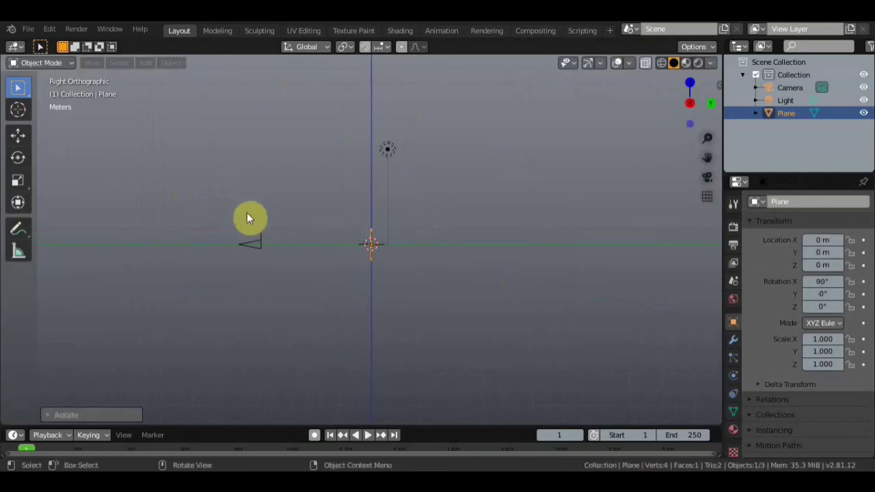
pyautogui.scroll(2, 260, 216)
pyautogui.moveTo(272, 223); pyautogui.dragTo(353, 230, button='middle')
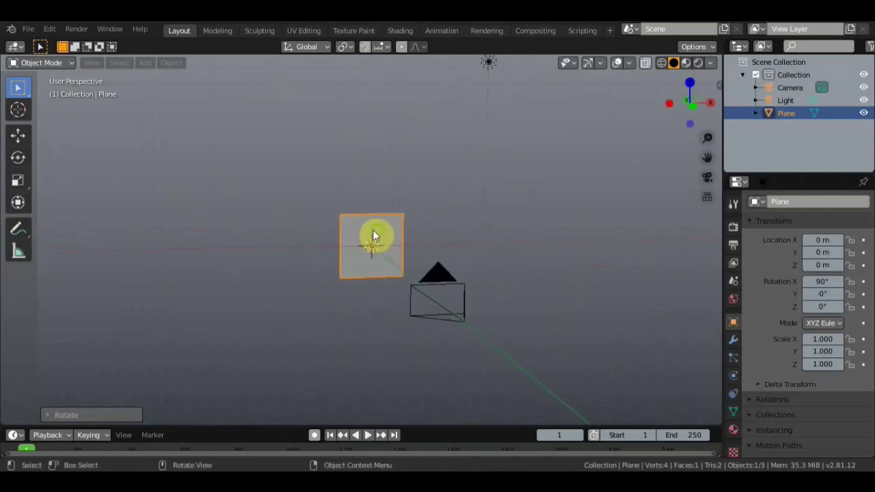
pyautogui.moveTo(353, 231); pyautogui.dragTo(387, 248, button='middle')
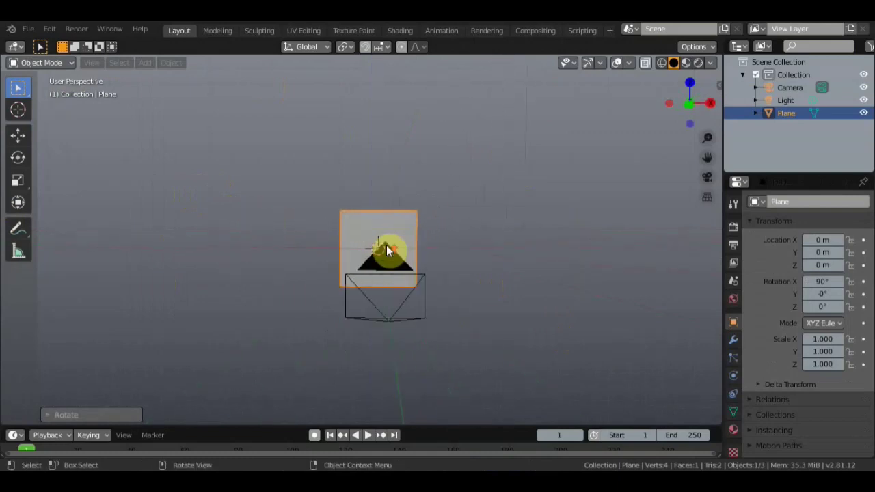
pyautogui.scroll(2, 386, 251)
pyautogui.press('KP_0')
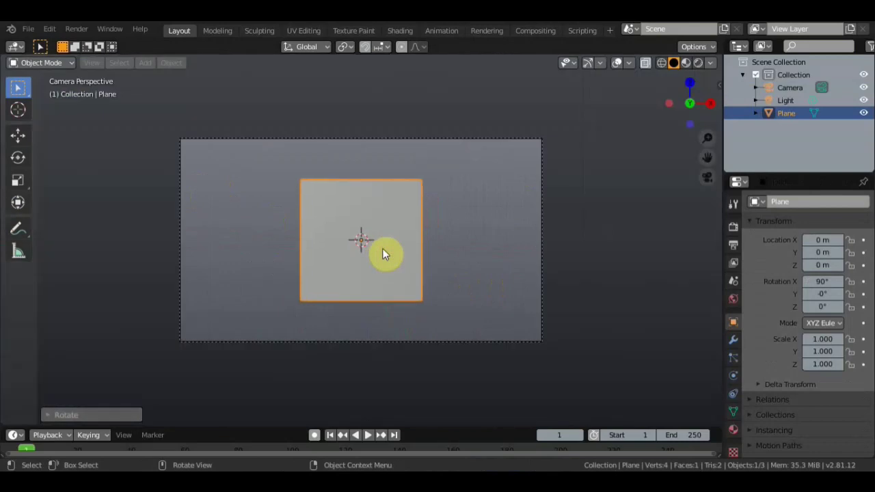
pyautogui.press('KP_0')
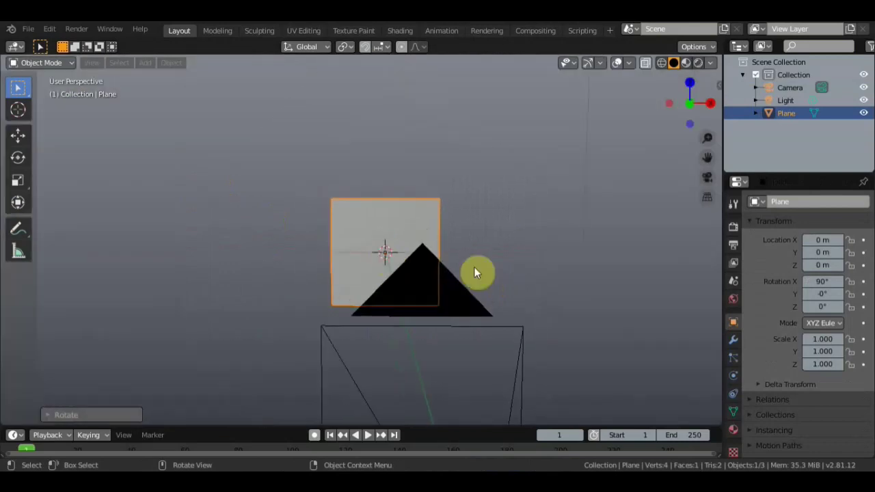
pyautogui.scroll(-3, 492, 273)
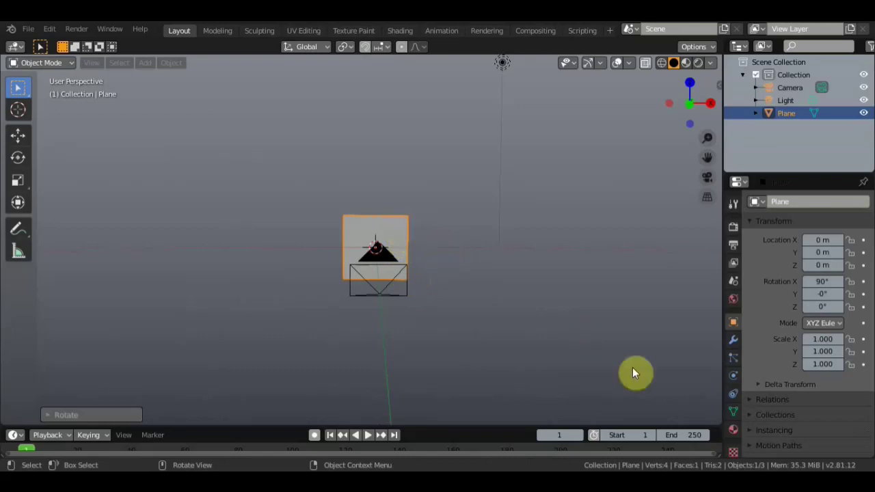
# Step: Create Material.001 on the plane with an Image Texture feeding Base Color, then browse for an image
pyautogui.click(733, 429)
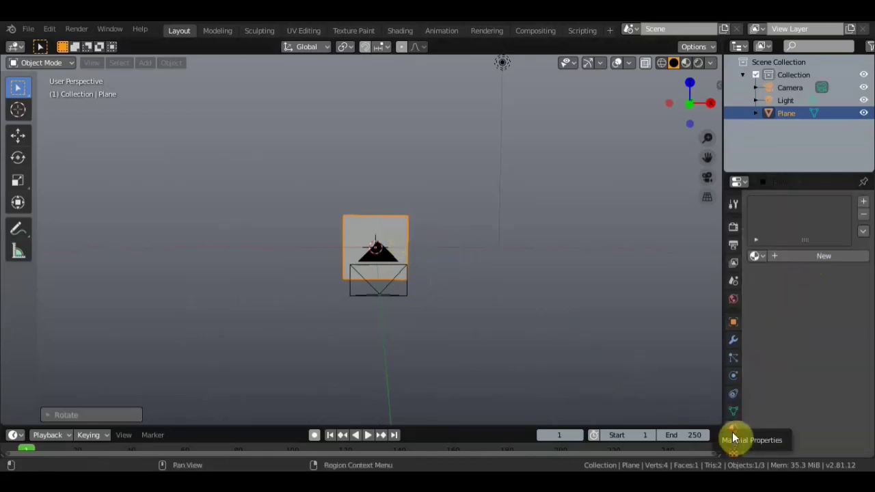
pyautogui.click(813, 255)
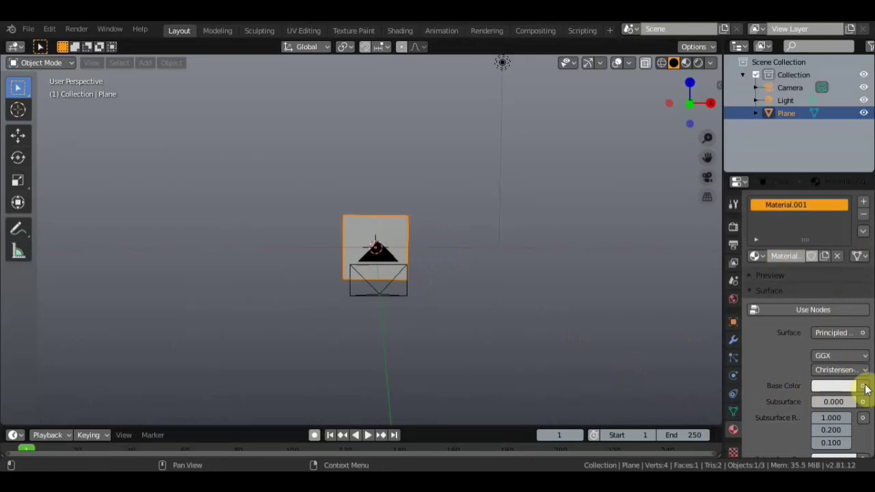
pyautogui.click(863, 387)
pyautogui.click(863, 387)
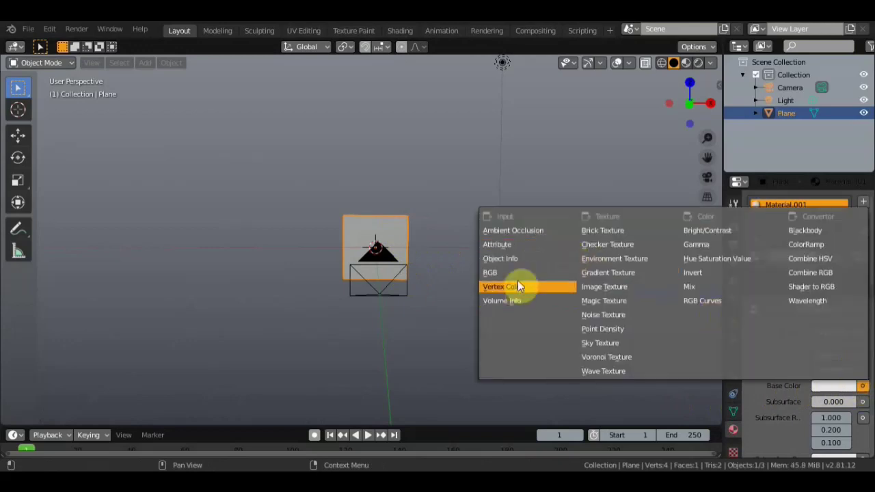
pyautogui.click(627, 286)
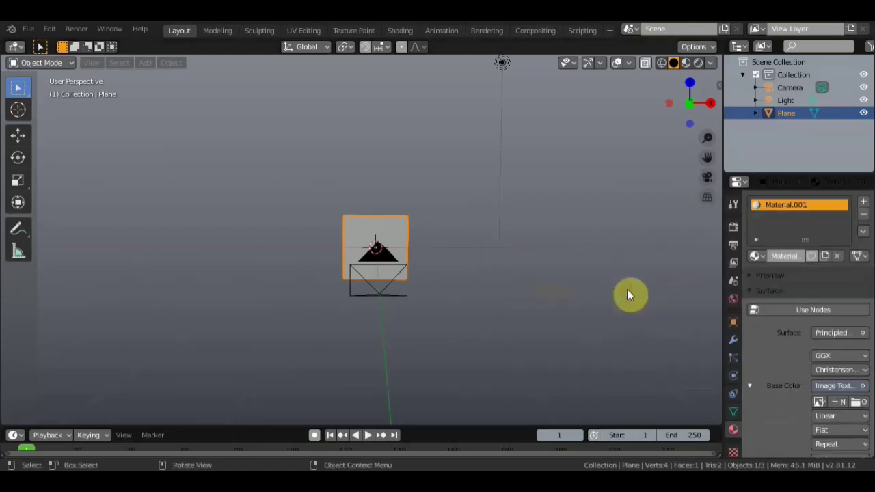
pyautogui.click(857, 404)
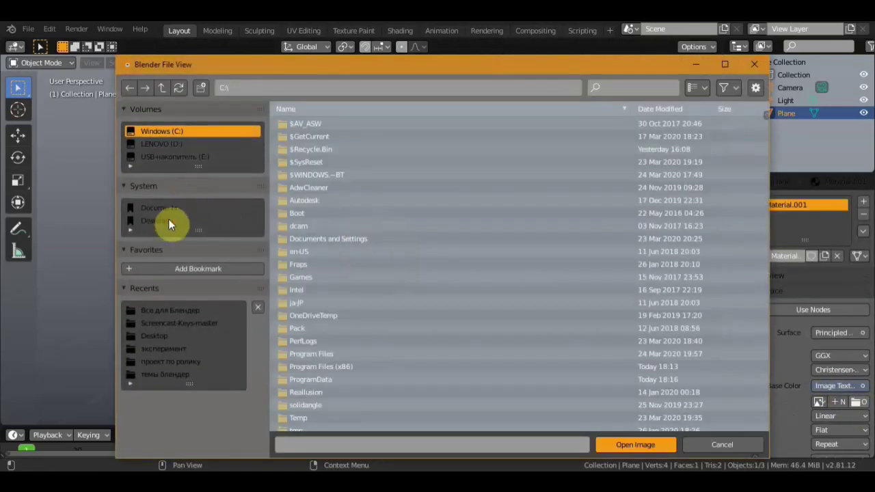
# Step: Load the face screenshot JPG from the Desktop into the Image Texture
pyautogui.click(368, 290)
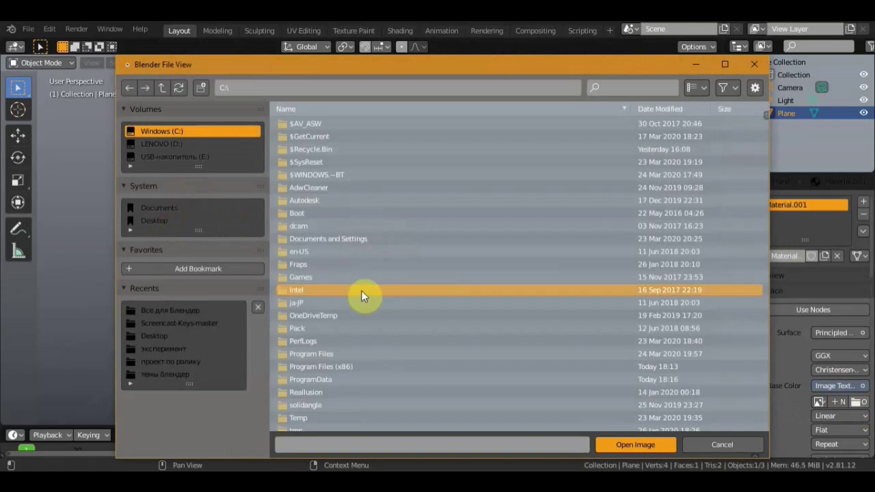
pyautogui.click(159, 223)
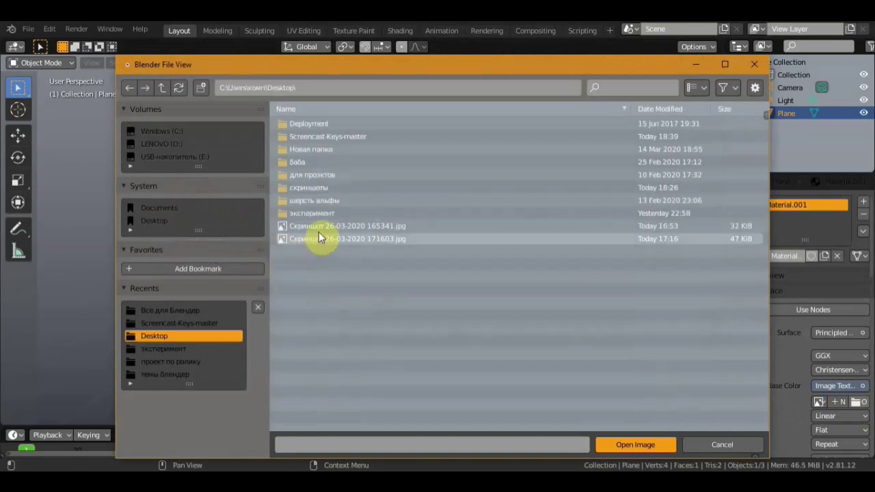
pyautogui.click(319, 228)
pyautogui.click(644, 443)
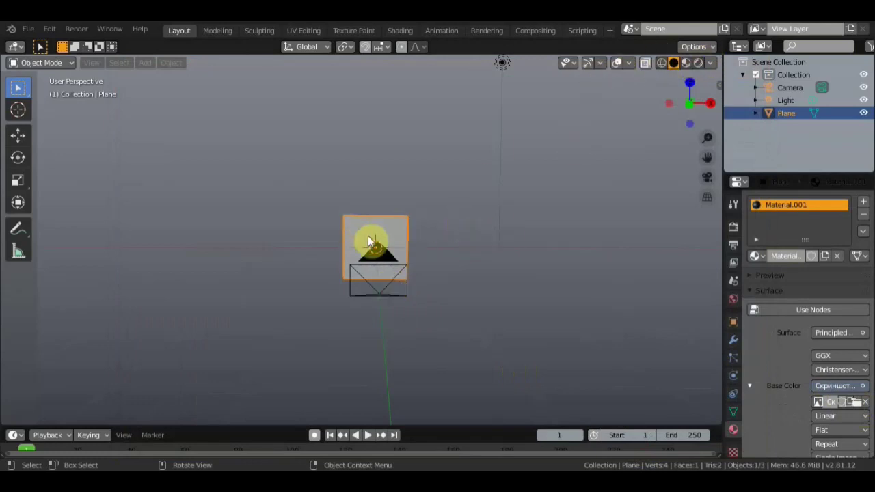
# Step: Switch to Material Preview shading so the face image shows on the plane
pyautogui.scroll(5, 382, 246)
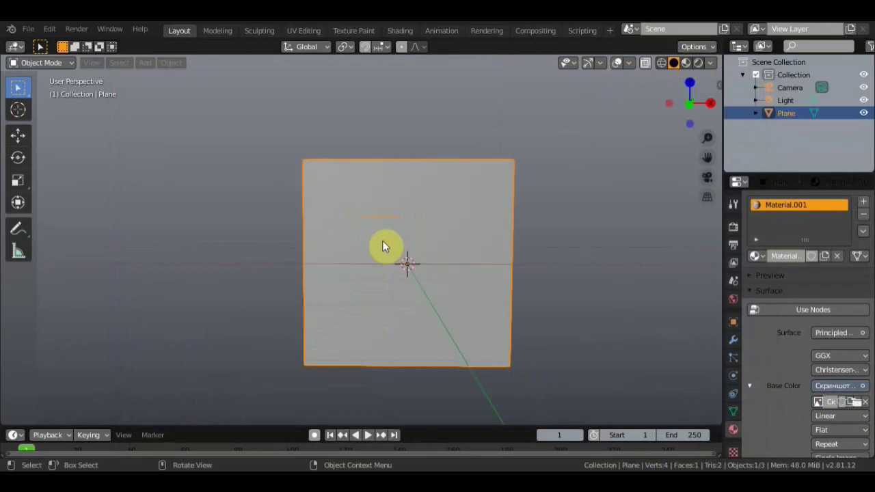
pyautogui.scroll(-1, 382, 246)
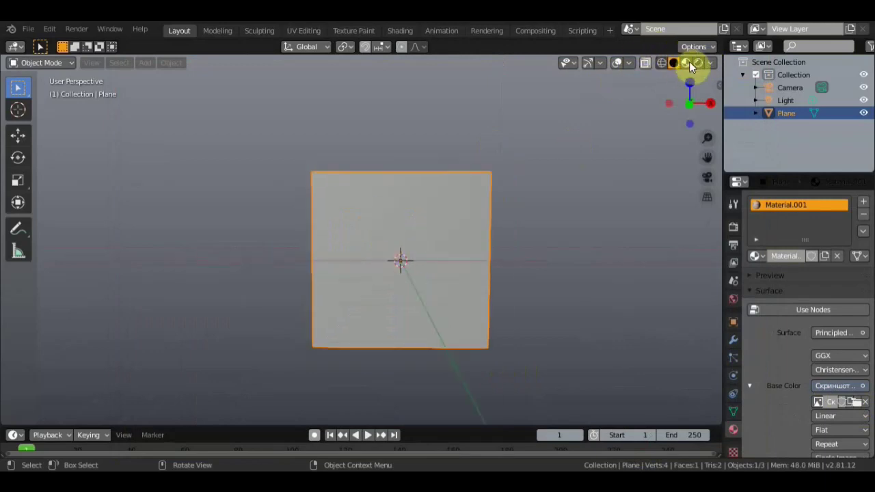
pyautogui.press('z')
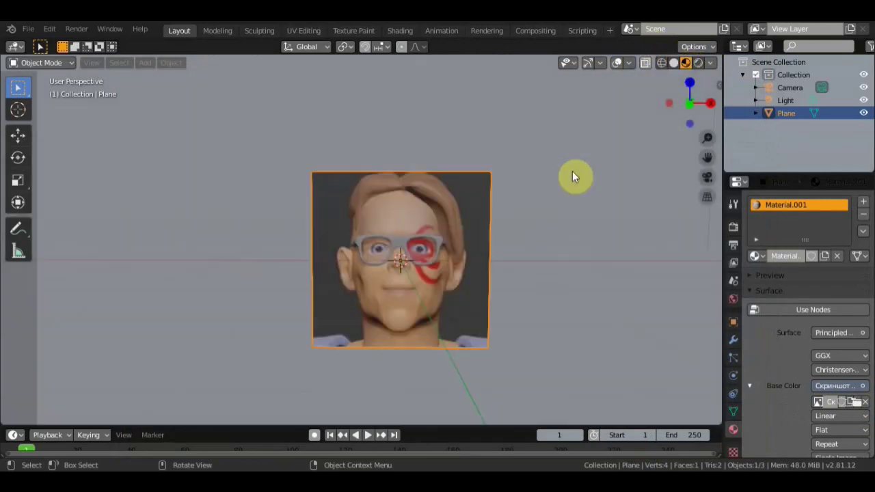
pyautogui.scroll(1, 509, 291)
pyautogui.scroll(2, 504, 294)
pyautogui.scroll(-1, 504, 294)
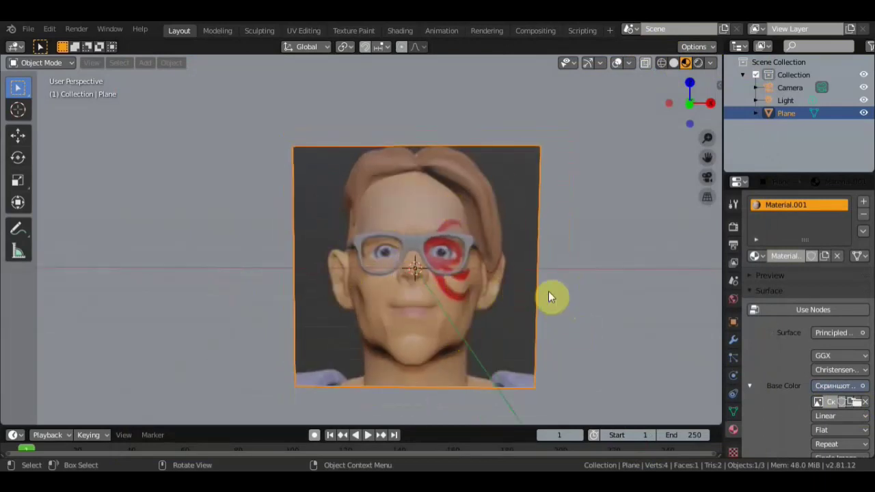
pyautogui.scroll(-2, 548, 297)
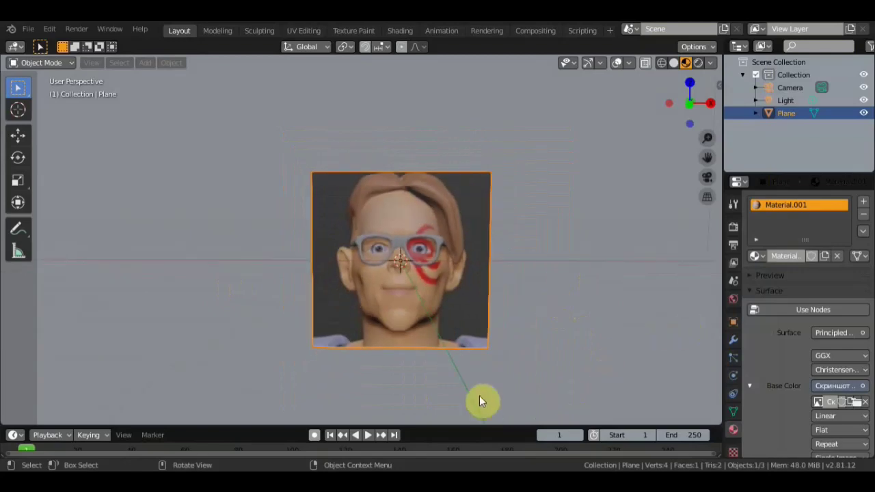
pyautogui.click(793, 91)
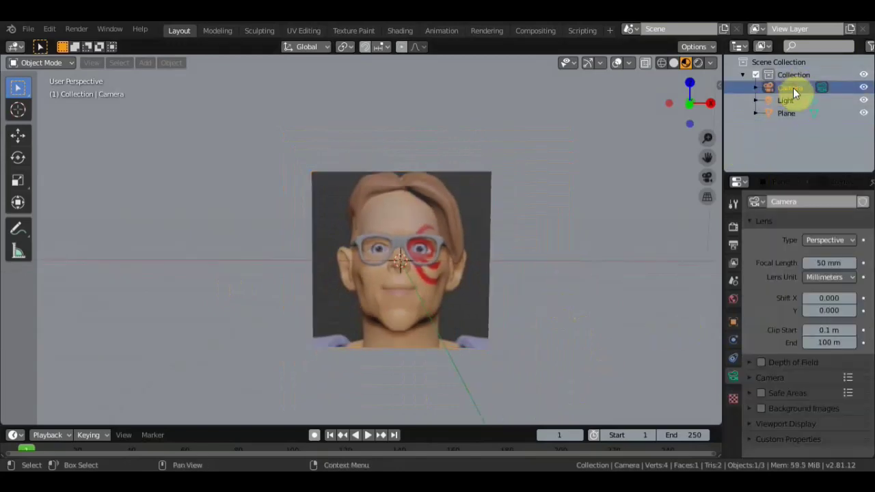
pyautogui.scroll(-5, 456, 342)
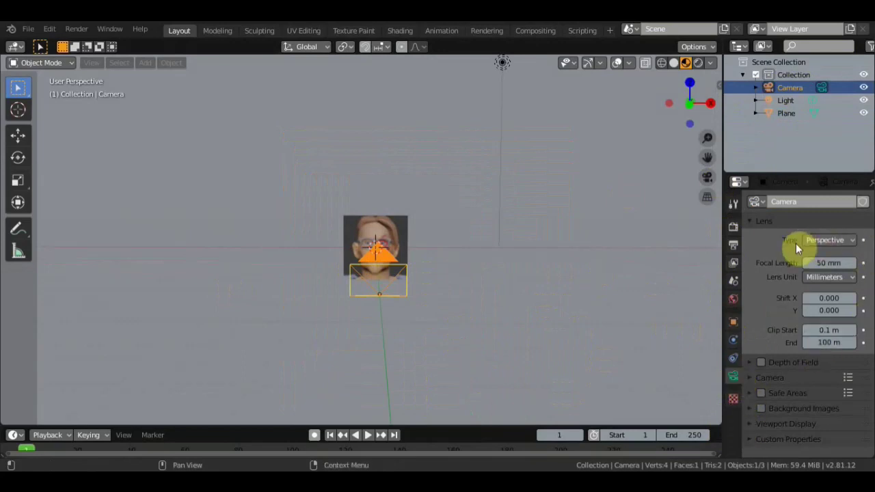
pyautogui.click(855, 243)
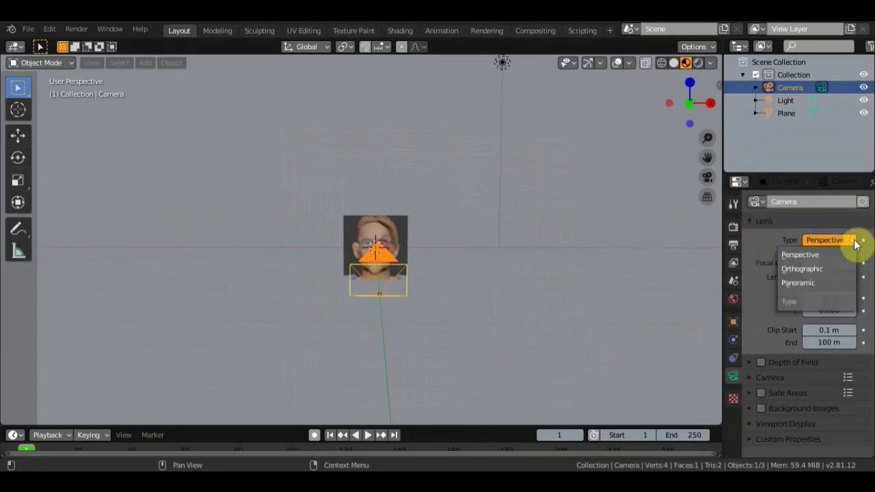
pyautogui.click(813, 269)
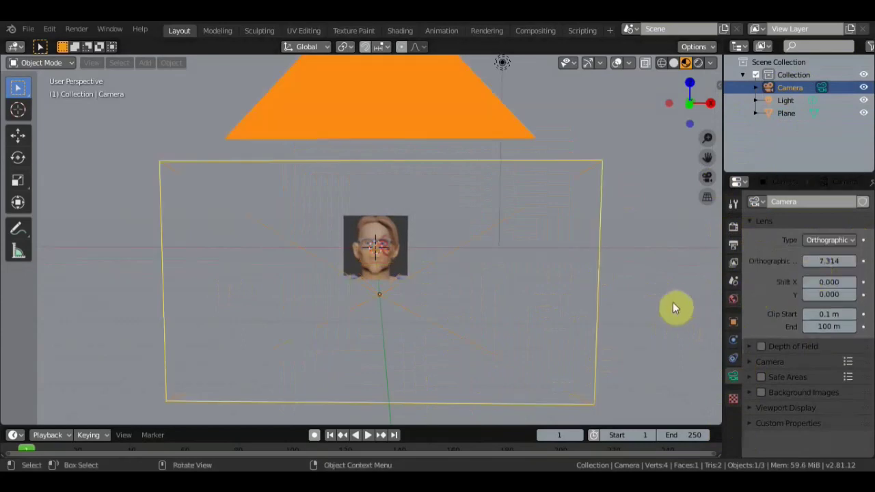
pyautogui.scroll(-3, 556, 292)
pyautogui.scroll(-2, 557, 294)
pyautogui.scroll(2, 506, 303)
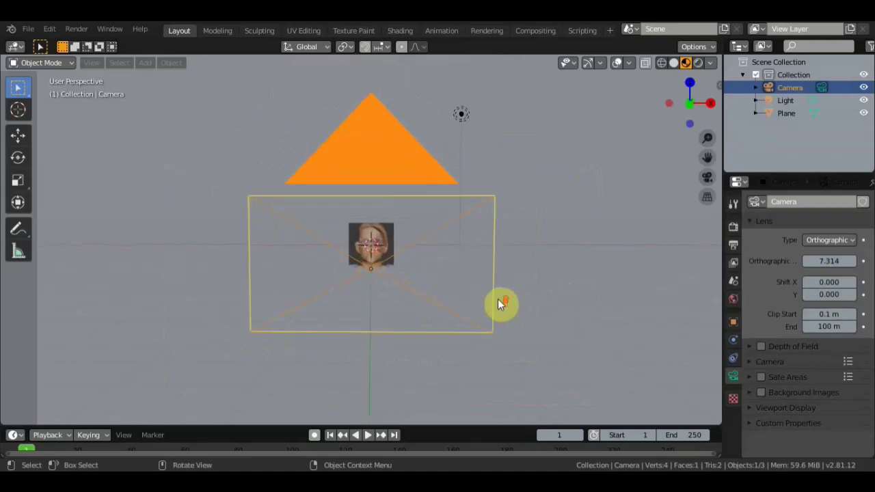
pyautogui.scroll(2, 502, 304)
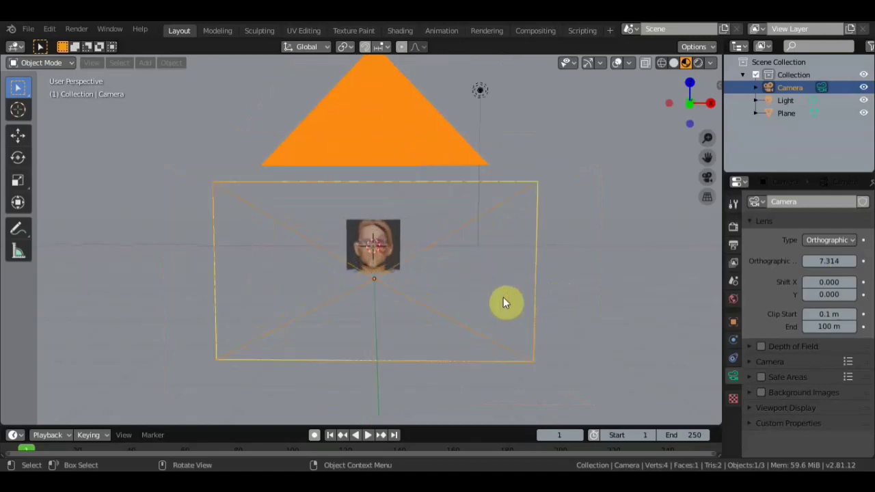
pyautogui.click(852, 240)
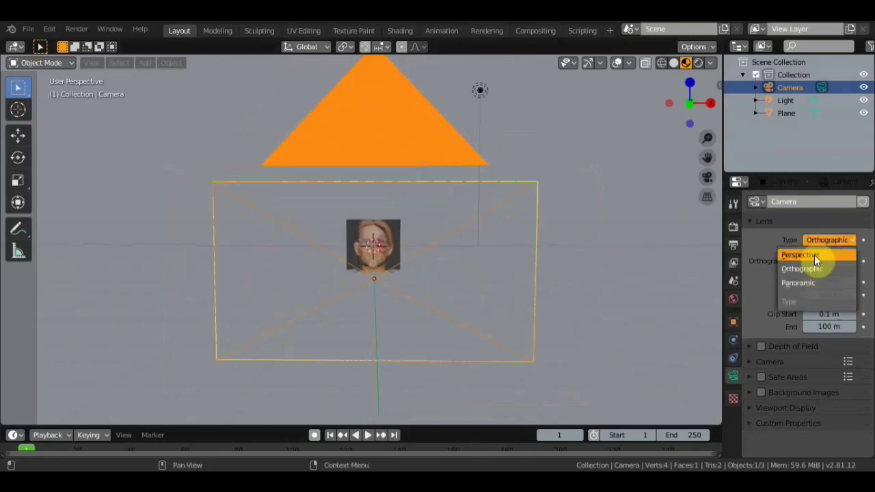
pyautogui.click(803, 255)
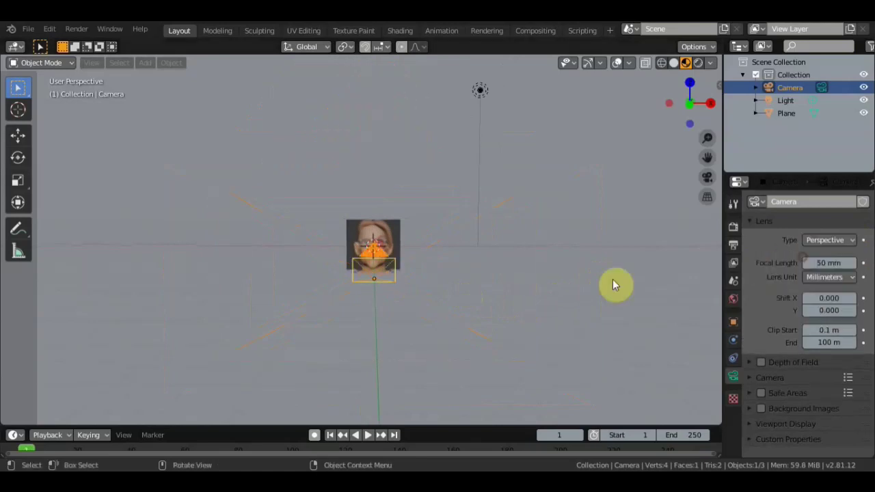
pyautogui.click(399, 236)
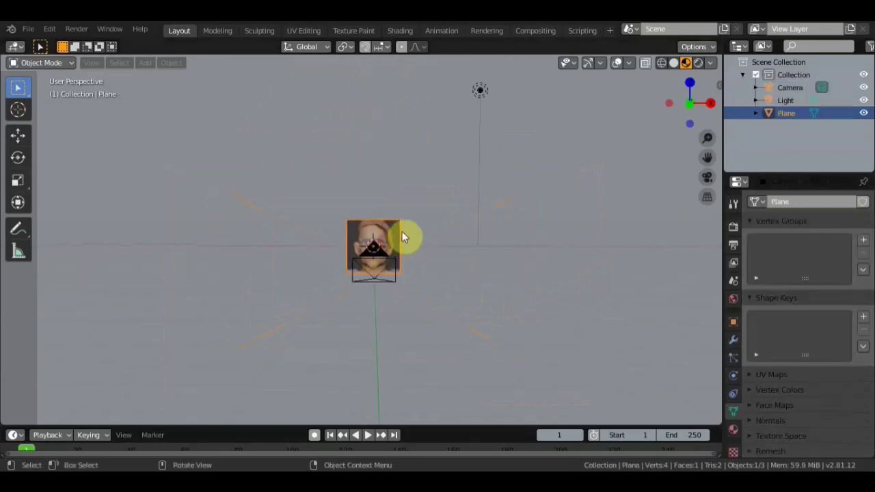
# Step: Scale the face plane up about 1.53 times, checking the framing through the camera
pyautogui.press('KP_0')
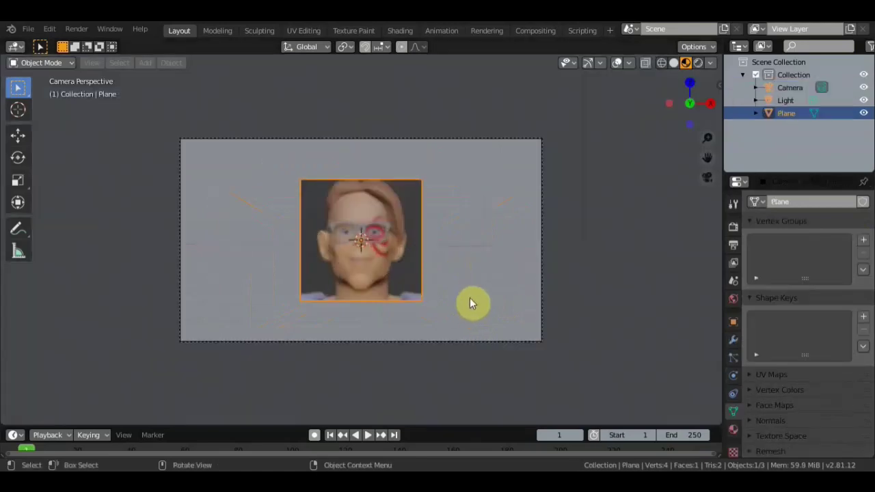
pyautogui.press('KP_0')
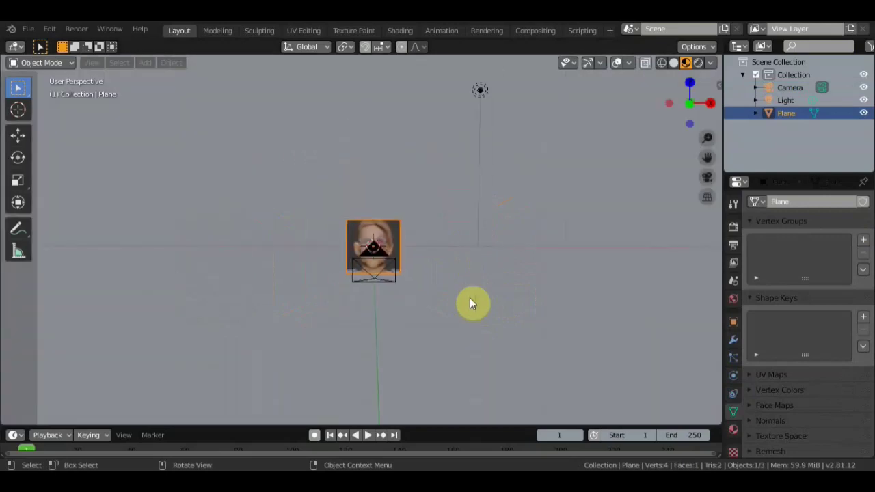
pyautogui.press('s')
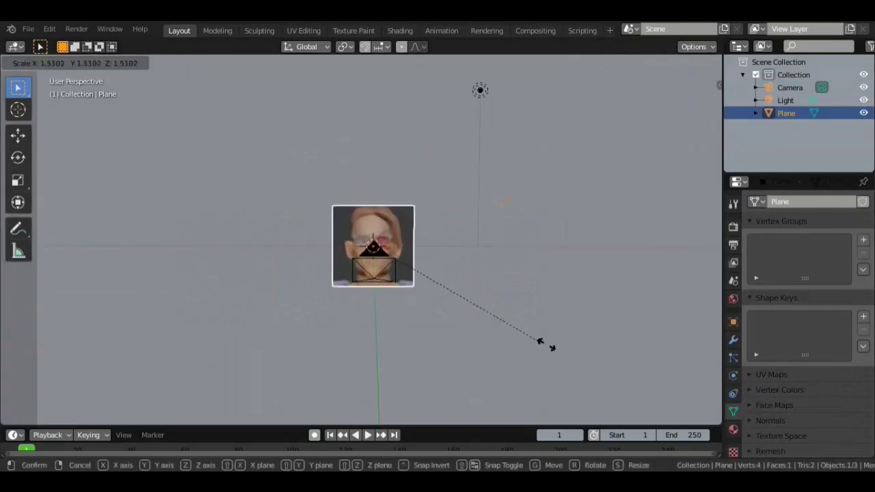
pyautogui.click(555, 351)
pyautogui.press('KP_0')
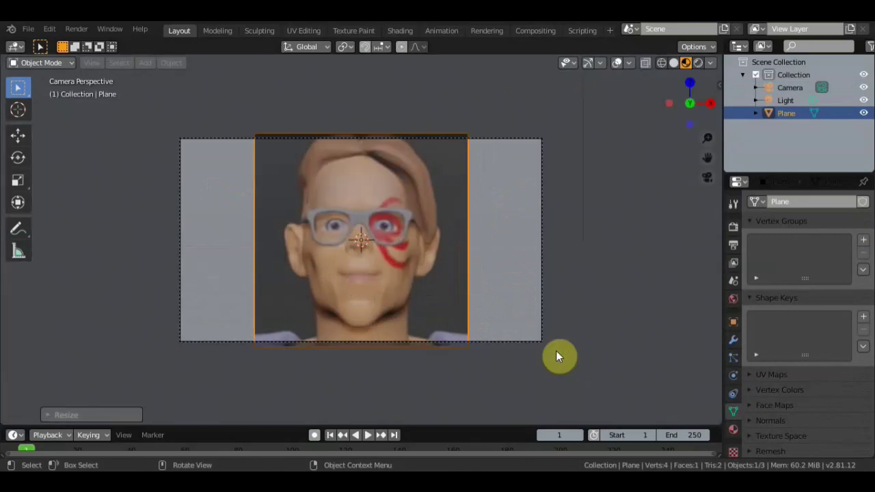
pyautogui.press('KP_0')
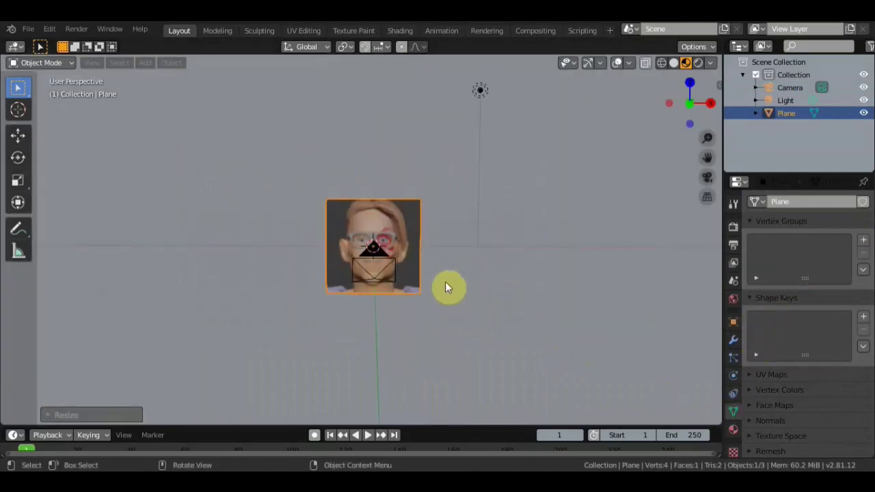
pyautogui.click(788, 89)
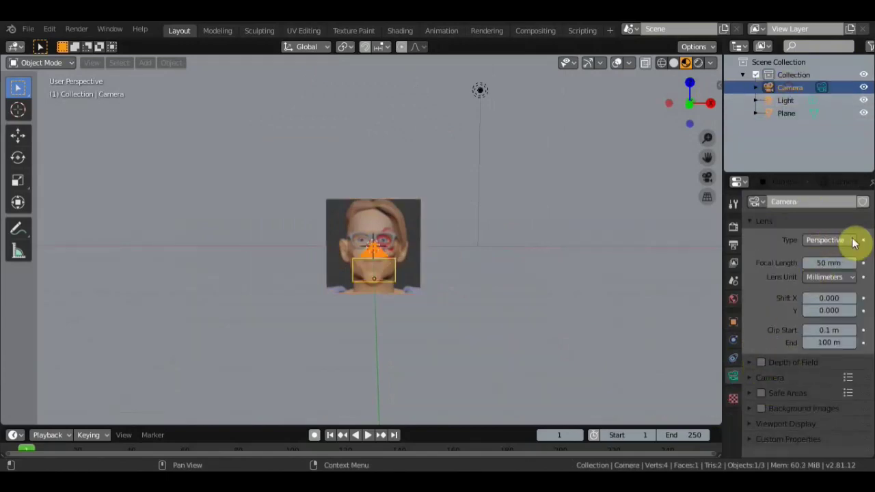
pyautogui.scroll(3, 356, 214)
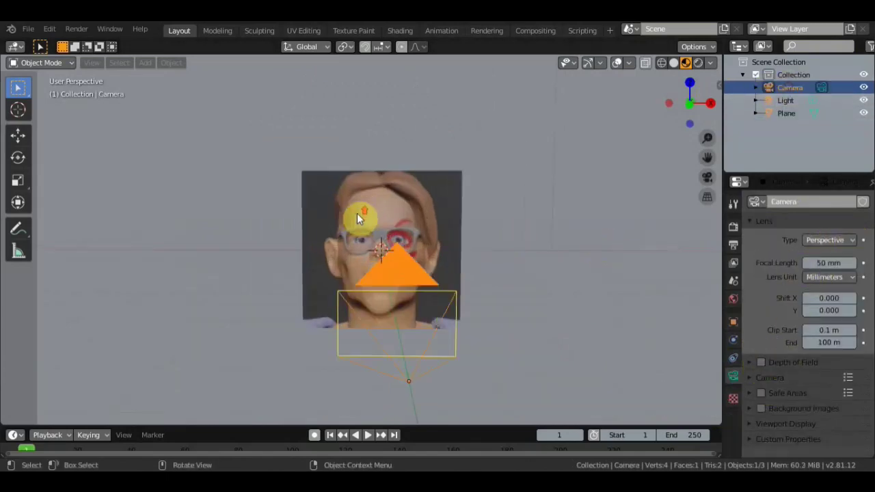
pyautogui.click(431, 182)
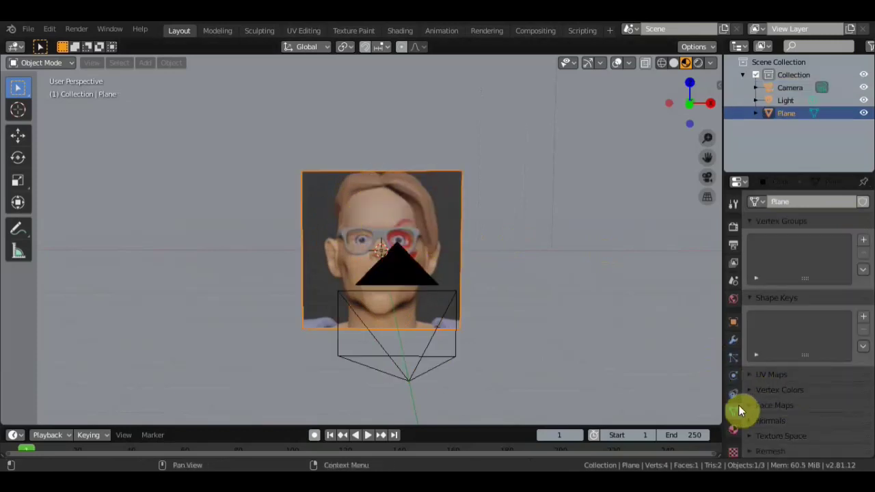
# Step: Add a UV Project modifier to the plane with the camera as projector
pyautogui.click(739, 337)
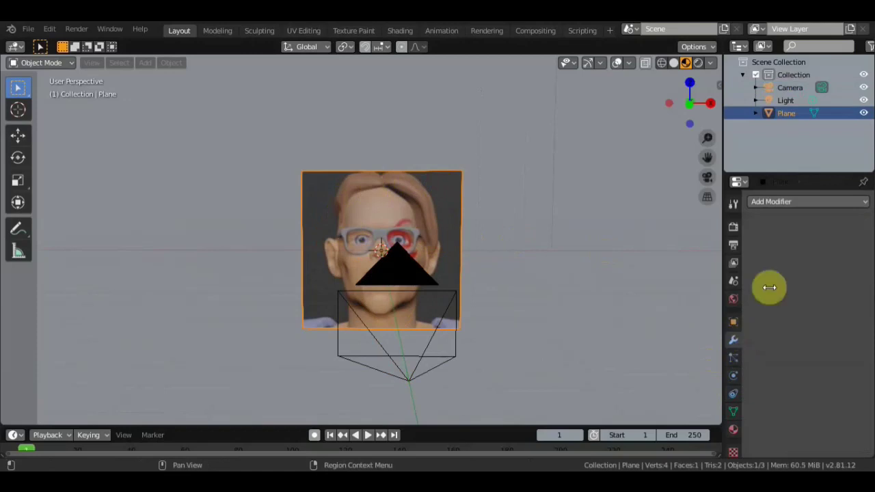
pyautogui.click(780, 201)
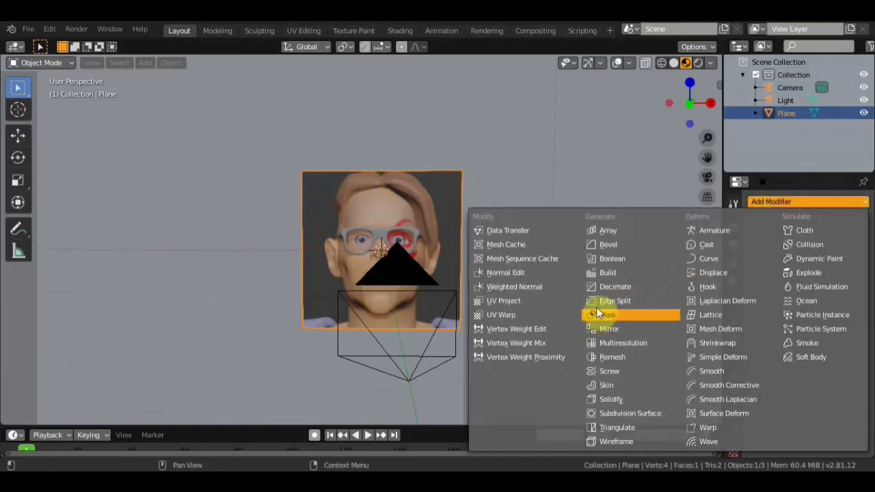
pyautogui.click(513, 301)
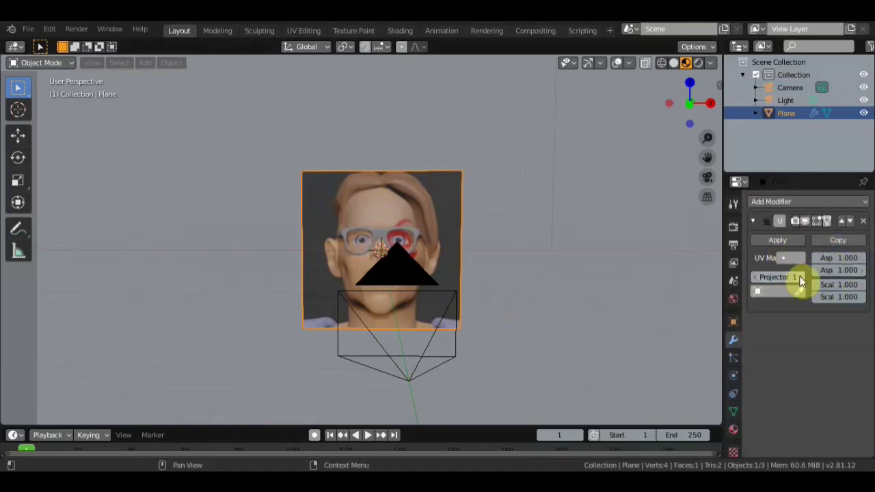
pyautogui.click(770, 296)
pyautogui.click(759, 308)
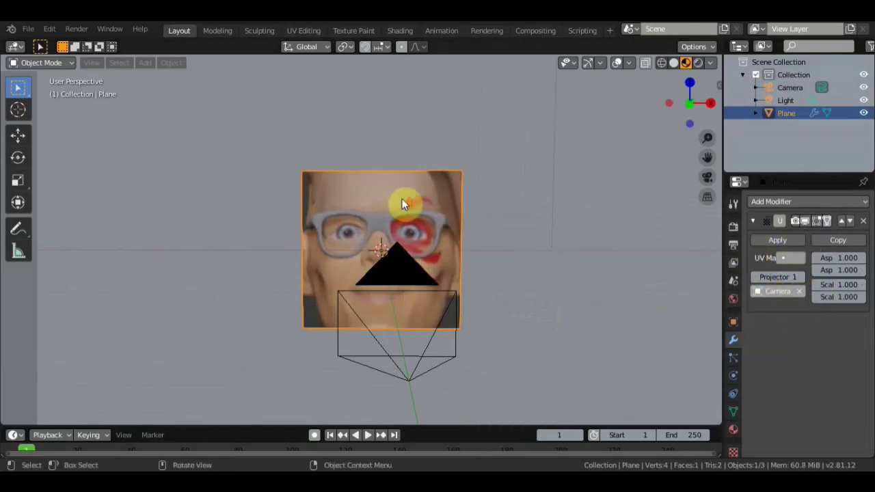
# Step: Set the projection's Aspect Y to 1.590 and Scale Y to 0.610
pyautogui.scroll(2, 402, 199)
pyautogui.scroll(-2, 404, 202)
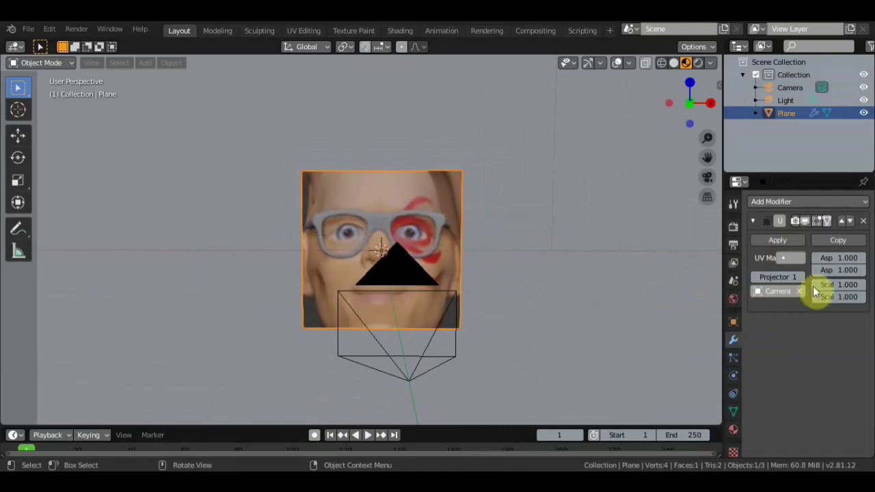
pyautogui.moveTo(846, 270); pyautogui.dragTo(866, 270)
pyautogui.moveTo(841, 297)
pyautogui.mouseDown()
pyautogui.moveTo(863, 297)
pyautogui.moveTo(846, 296)
pyautogui.moveTo(838, 270)
pyautogui.moveTo(860, 270)
pyautogui.moveTo(841, 270)
pyautogui.mouseUp()
pyautogui.scroll(4, 565, 257)
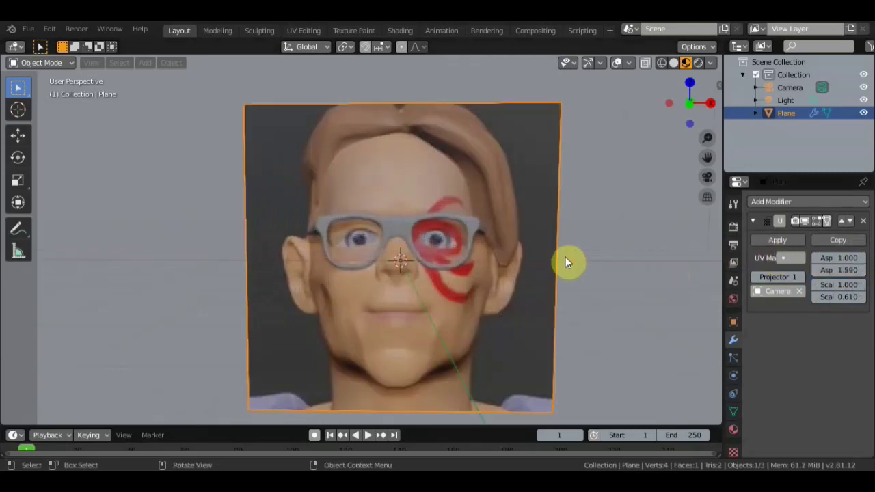
pyautogui.scroll(-3, 565, 259)
pyautogui.scroll(-2, 572, 257)
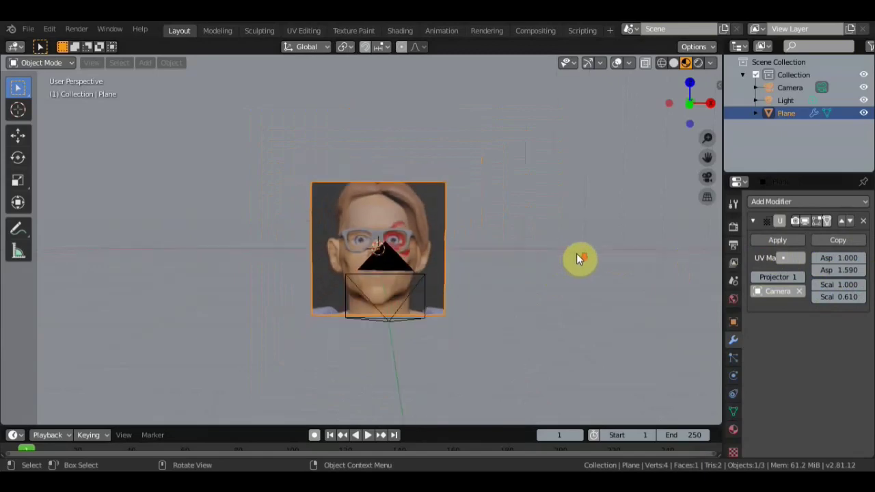
# Step: Set the camera's lens type to Orthographic
pyautogui.click(425, 292)
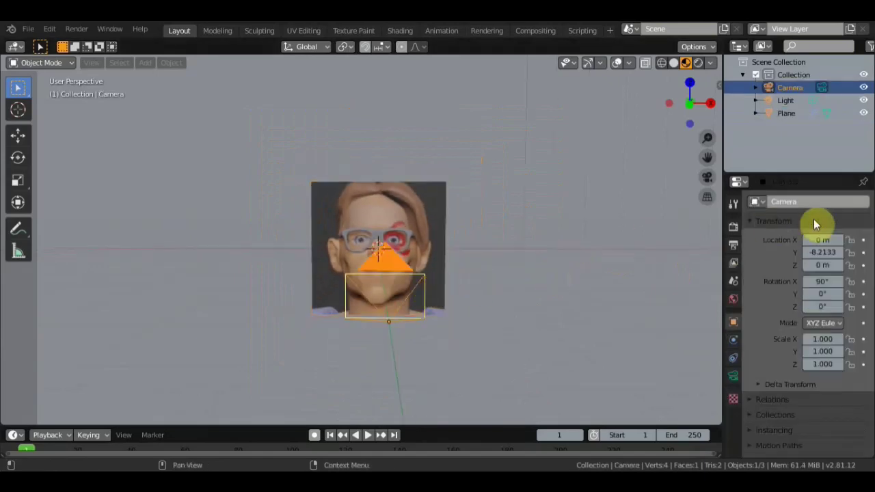
pyautogui.click(735, 378)
pyautogui.click(851, 240)
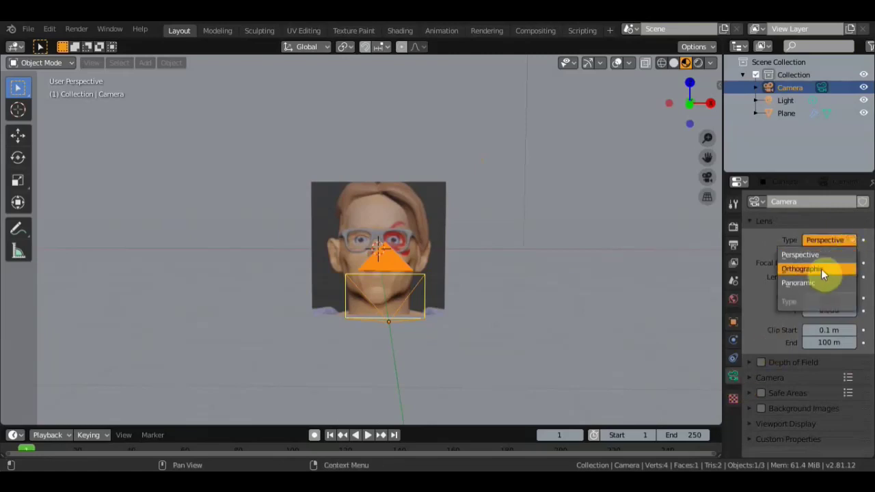
pyautogui.click(821, 268)
# Step: Check the view through the camera, then orbit out to a side view of camera and plane
pyautogui.press('KP_0')
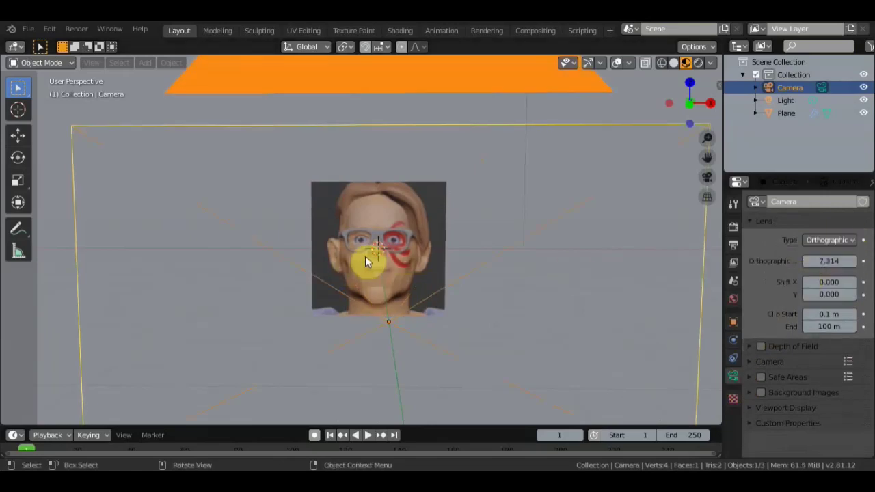
pyautogui.press('KP_0')
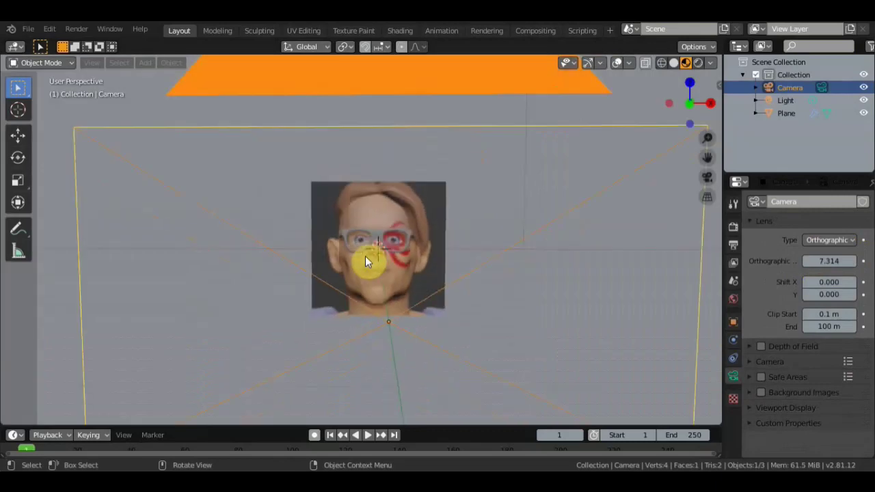
pyautogui.scroll(-5, 367, 259)
pyautogui.scroll(-2, 385, 305)
pyautogui.moveTo(385, 305)
pyautogui.mouseDown(button='middle')
pyautogui.moveTo(312, 348)
pyautogui.moveTo(257, 347)
pyautogui.moveTo(252, 329)
pyautogui.mouseUp(button='middle')
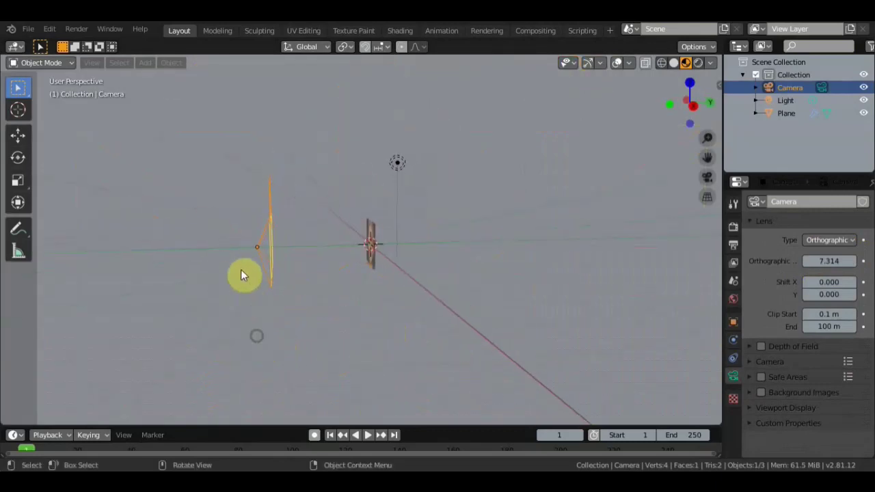
# Step: Move the camera along Y toward the plane and scale it until its orthographic frame fits the face
pyautogui.click(18, 135)
pyautogui.moveTo(309, 246); pyautogui.dragTo(324, 255)
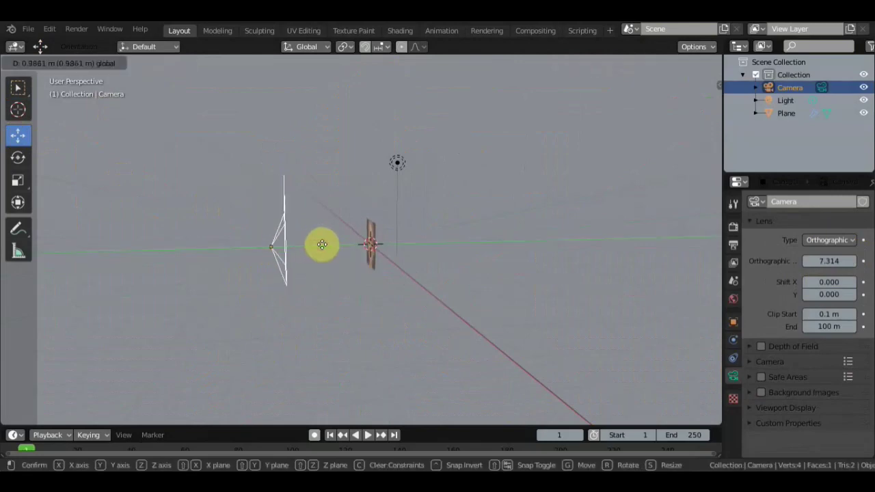
pyautogui.press('s')
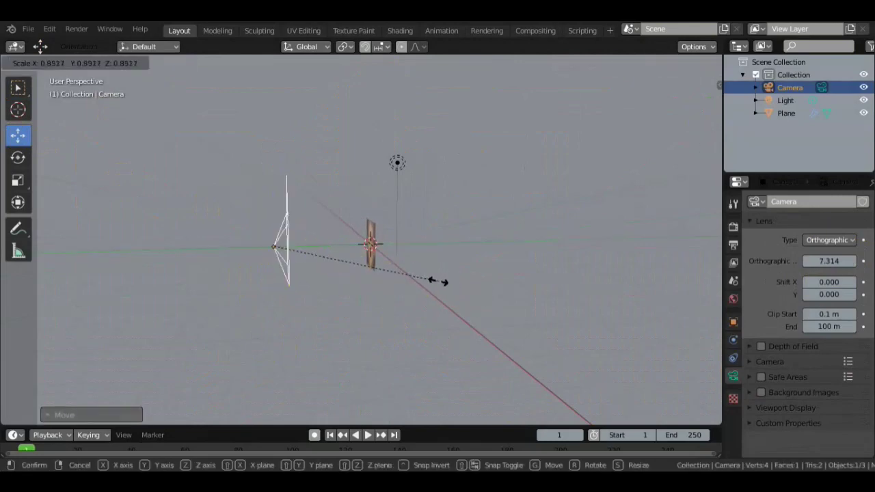
pyautogui.click(423, 282)
pyautogui.press('KP_0')
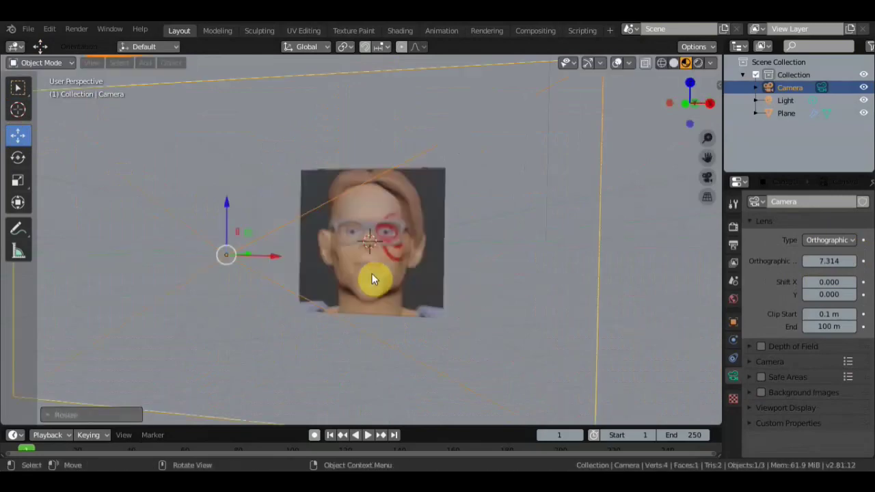
pyautogui.press('s')
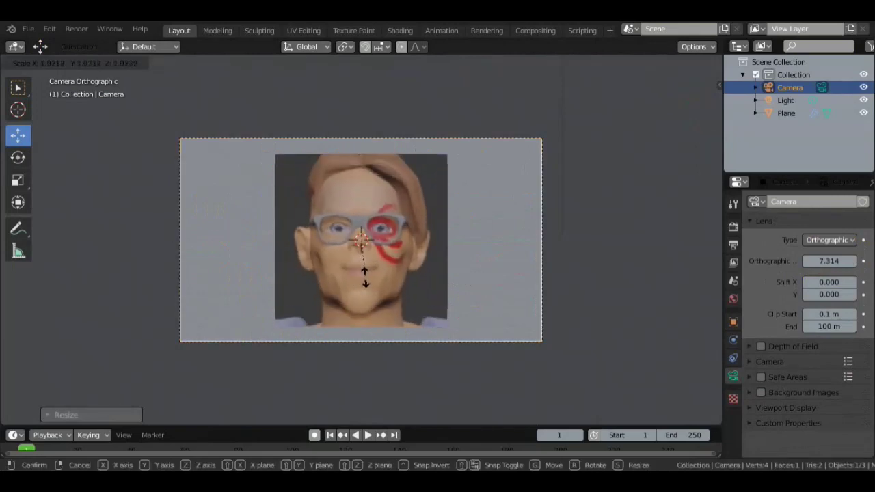
pyautogui.click(366, 279)
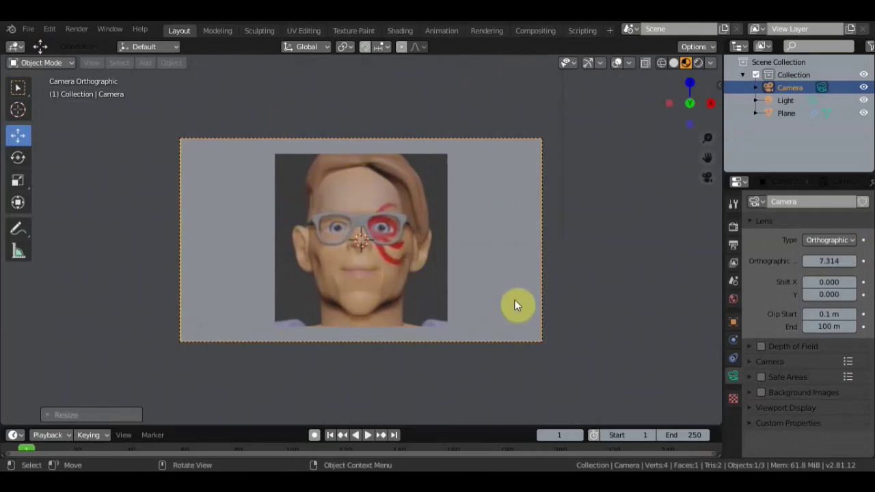
# Step: Set the render Resolution X to 1000 px in Output Properties
pyautogui.click(734, 246)
pyautogui.click(734, 231)
pyautogui.click(734, 246)
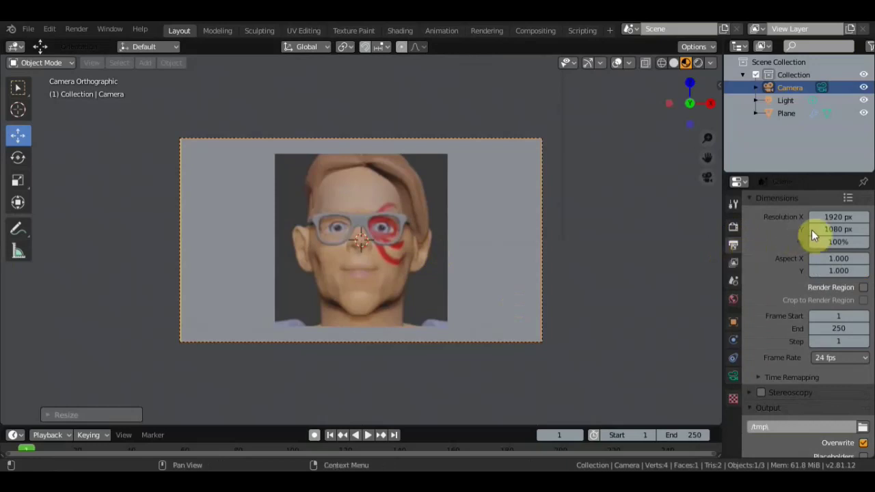
pyautogui.click(830, 217)
pyautogui.write('1000')
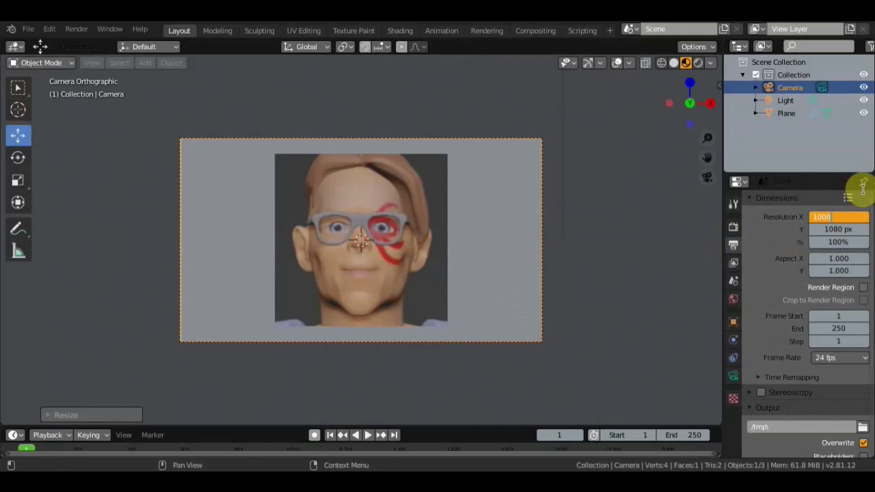
pyautogui.press('Return')
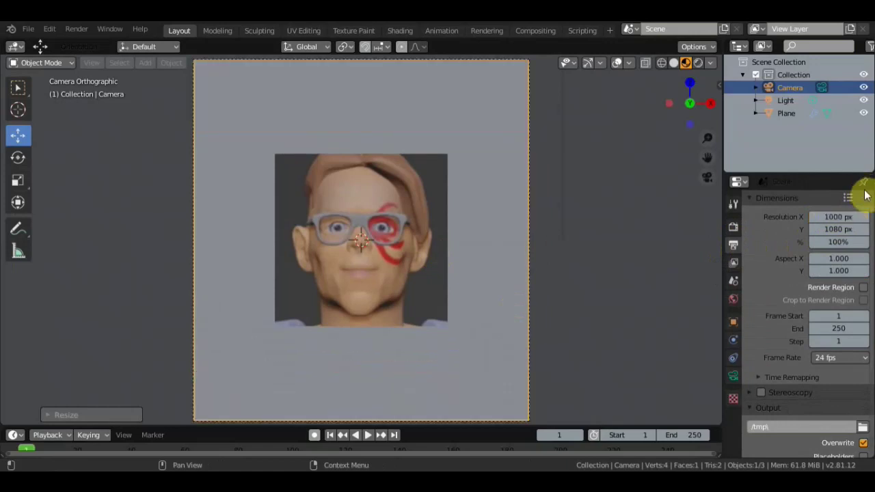
# Step: Change the camera lens type back to Perspective
pyautogui.scroll(-2, 424, 225)
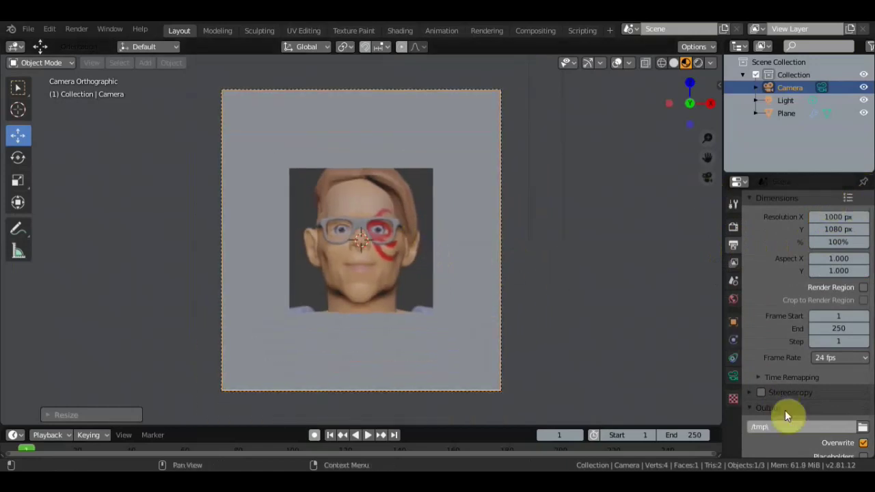
pyautogui.click(734, 376)
pyautogui.click(852, 240)
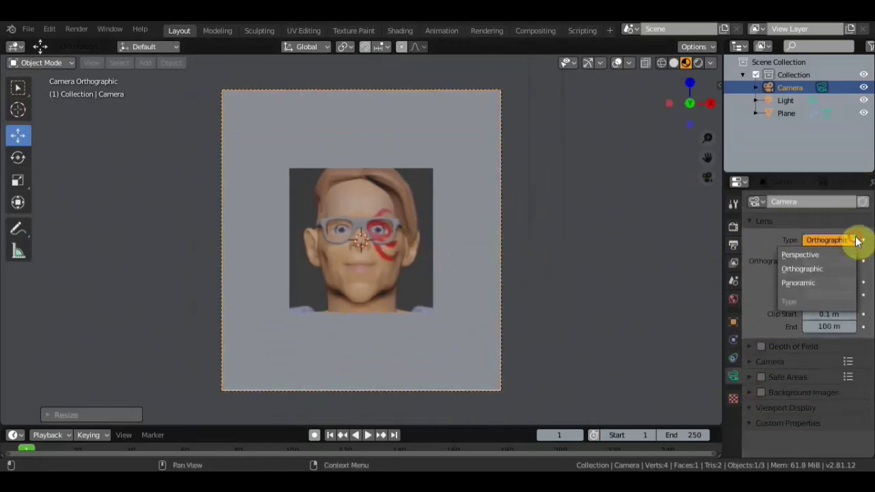
pyautogui.click(808, 255)
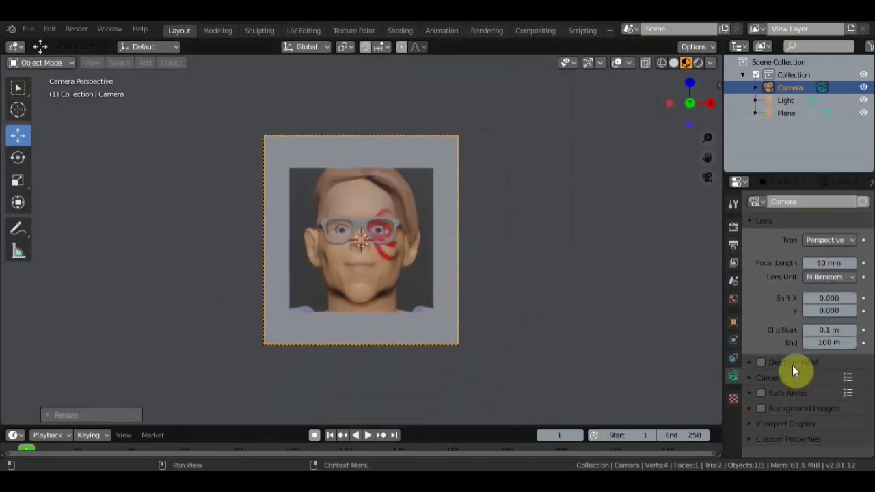
# Step: Scale the camera down to about 0.87, move it closer to the plane, and view through it
pyautogui.scroll(-3, 486, 236)
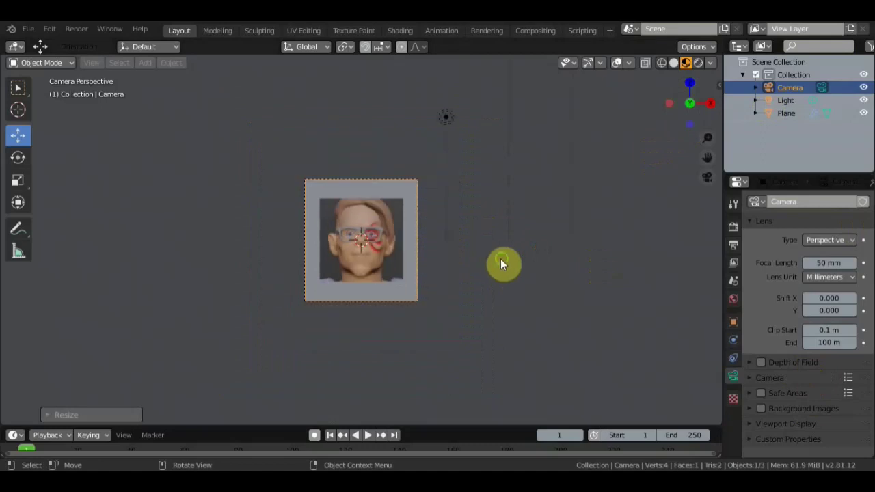
pyautogui.moveTo(501, 258); pyautogui.dragTo(386, 287, button='middle')
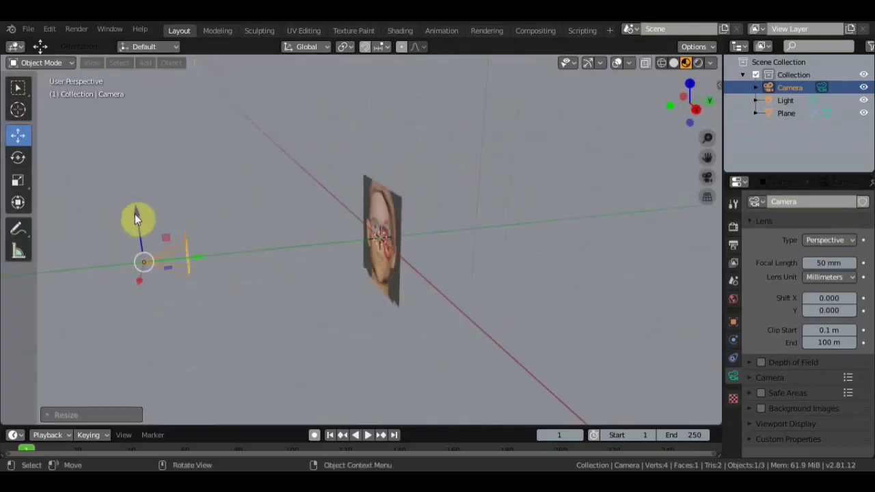
pyautogui.press('s')
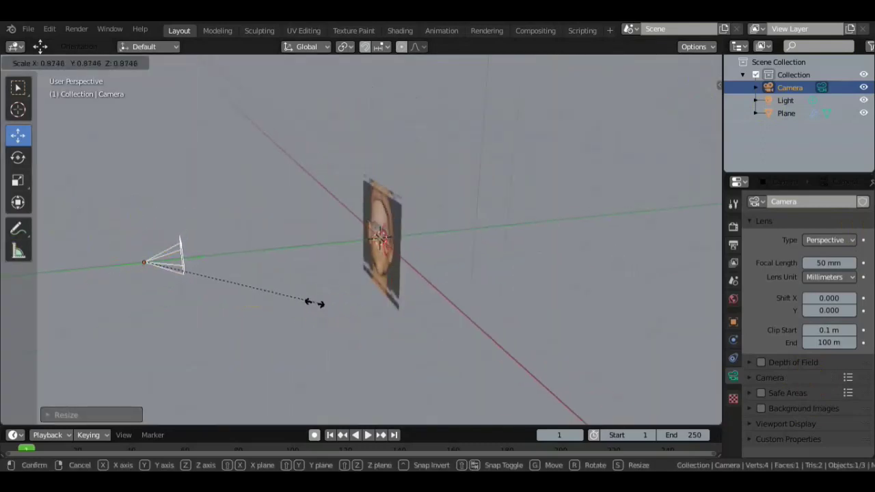
pyautogui.click(272, 301)
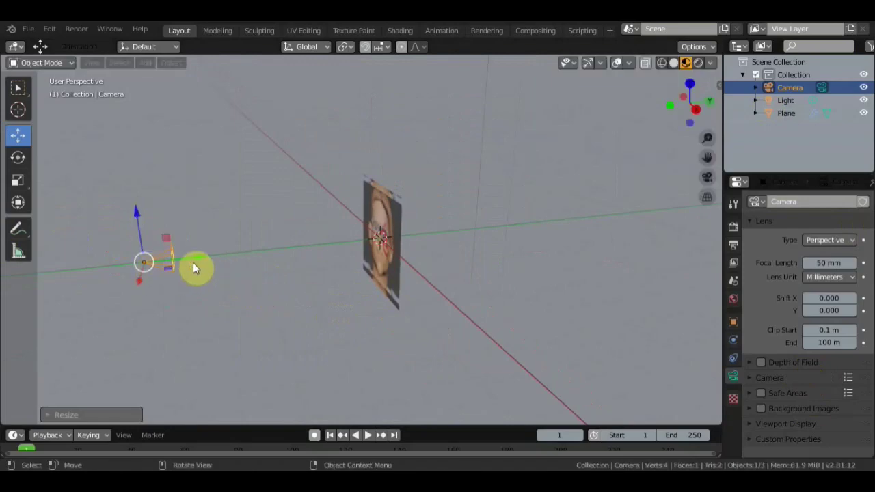
pyautogui.press('g')
pyautogui.click(231, 264)
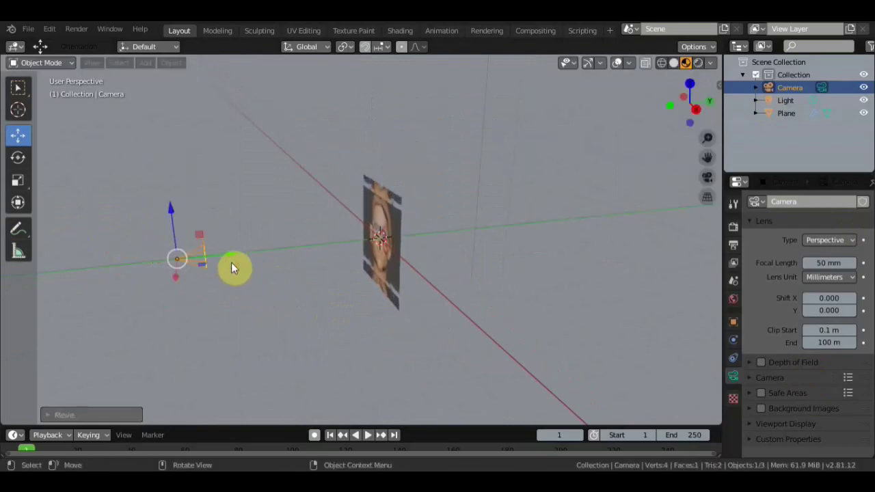
pyautogui.press('KP_0')
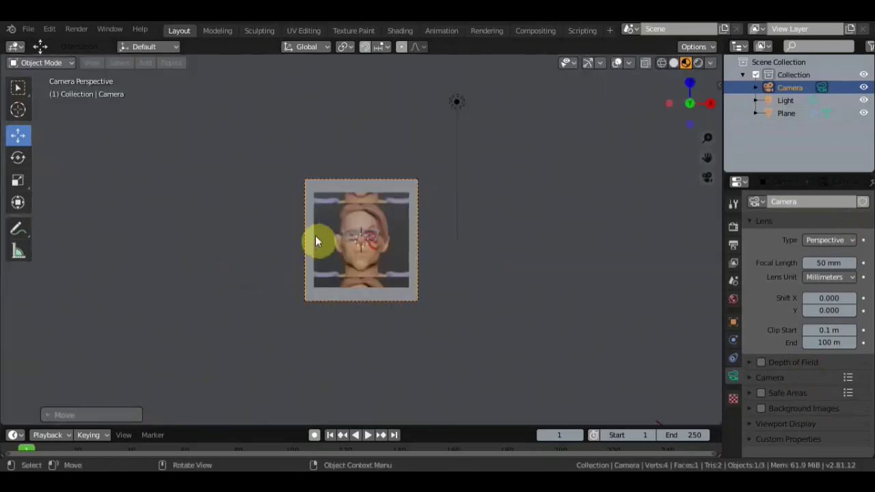
pyautogui.scroll(2, 352, 244)
pyautogui.scroll(2, 353, 245)
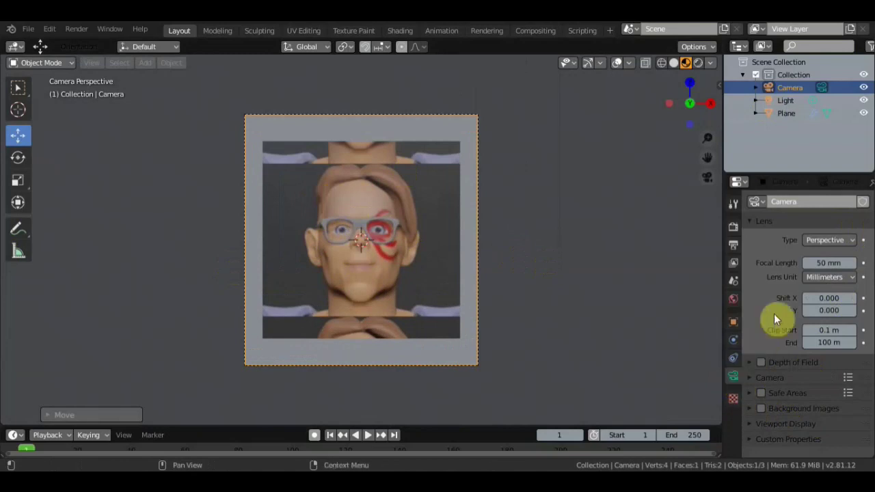
# Step: Set the plane's UV Project modifier to Aspect Y 1.260 and Scale Y 0.800
pyautogui.click(451, 170)
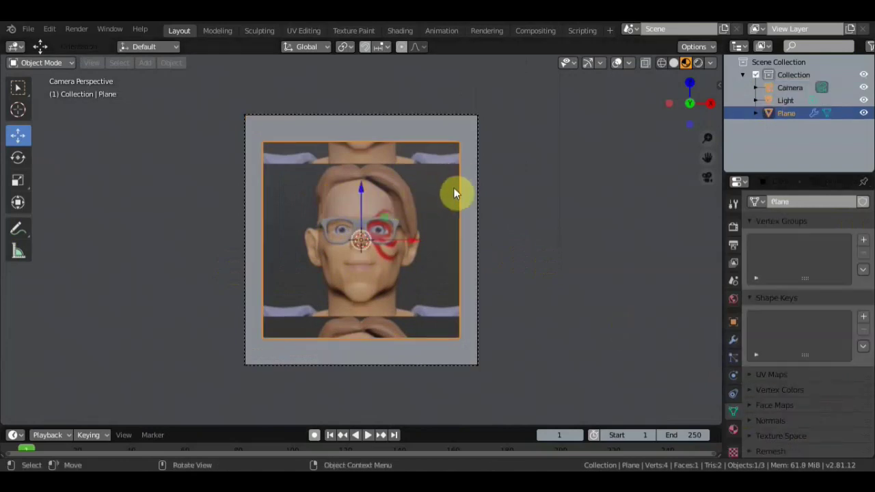
pyautogui.click(733, 430)
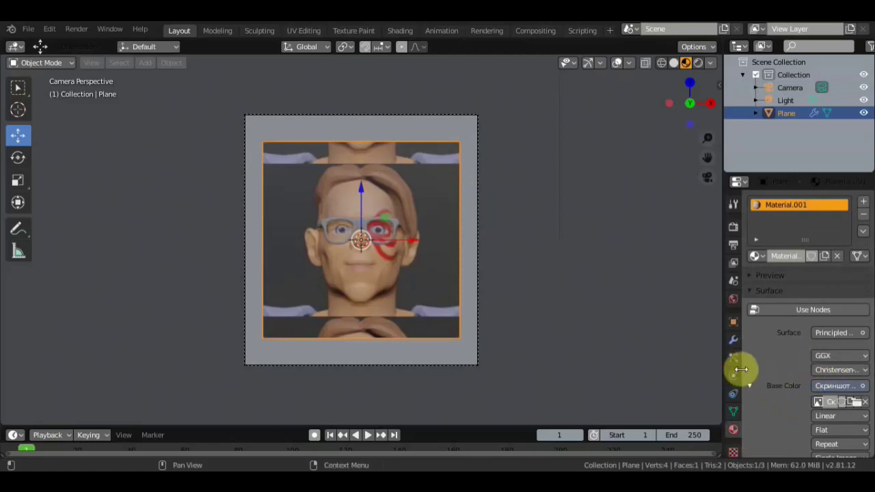
pyautogui.click(734, 340)
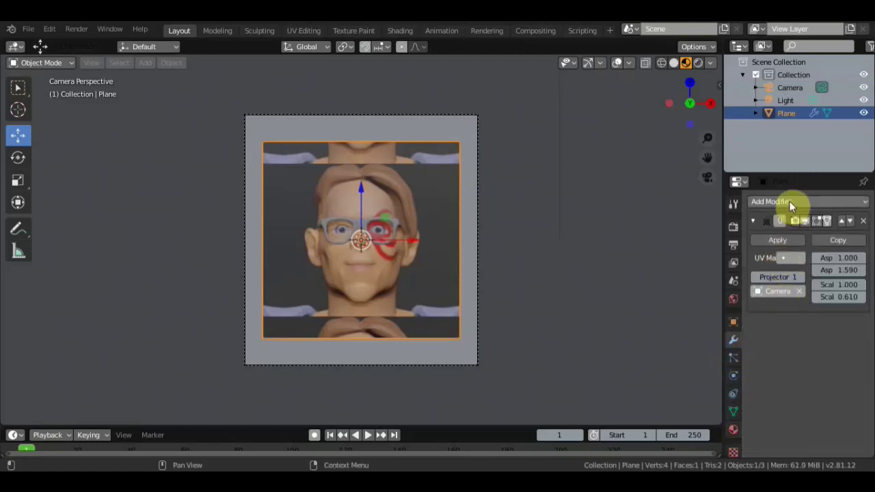
pyautogui.moveTo(839, 270)
pyautogui.mouseDown()
pyautogui.moveTo(868, 270)
pyautogui.moveTo(822, 270)
pyautogui.moveTo(858, 297)
pyautogui.mouseUp()
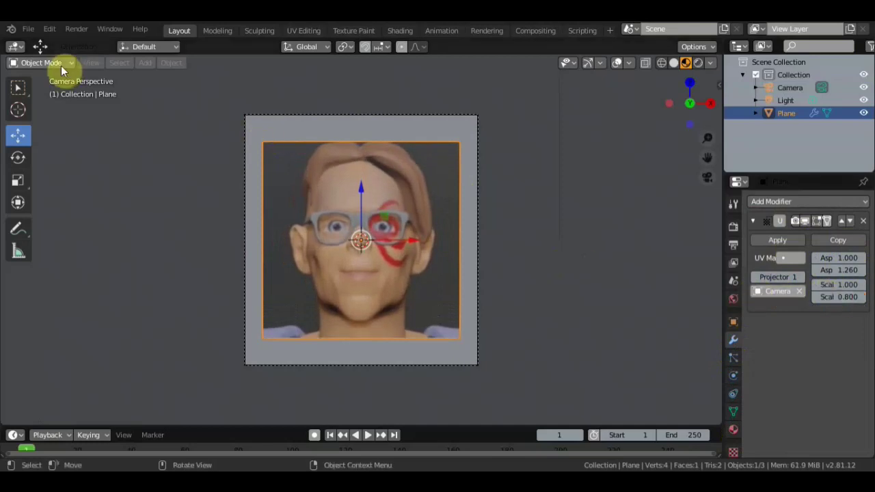
# Step: Switch to the Select Box tool and fit the camera view to the viewport
pyautogui.click(18, 88)
pyautogui.press('Home')
pyautogui.scroll(-1, 389, 215)
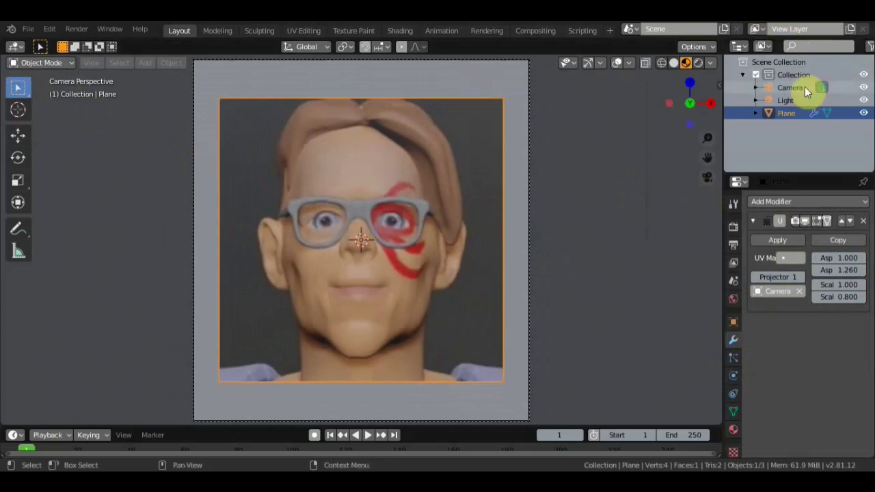
# Step: Hide the camera in the viewport and view the face plane in Front Orthographic
pyautogui.click(863, 87)
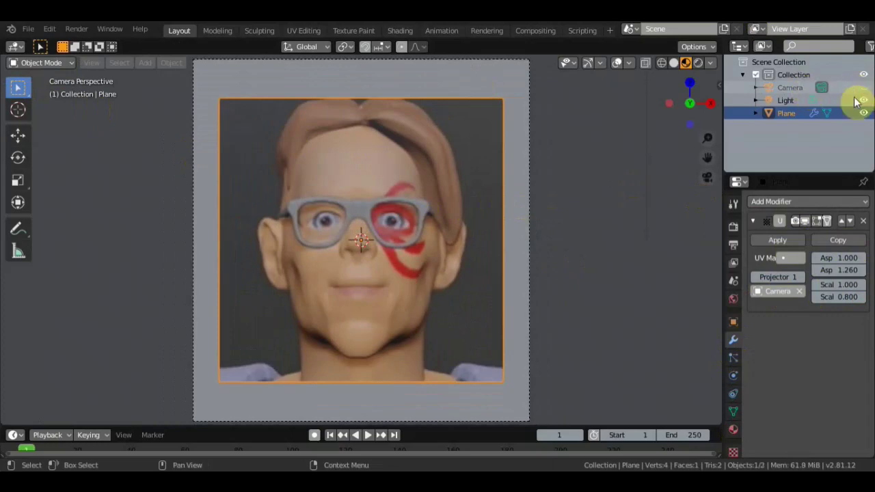
pyautogui.scroll(-2, 637, 223)
pyautogui.moveTo(599, 235)
pyautogui.mouseDown(button='middle')
pyautogui.moveTo(563, 247)
pyautogui.moveTo(543, 242)
pyautogui.moveTo(549, 218)
pyautogui.moveTo(534, 215)
pyautogui.moveTo(532, 224)
pyautogui.mouseUp(button='middle')
pyautogui.scroll(4, 535, 215)
pyautogui.scroll(-1, 527, 222)
pyautogui.press('KP_1')
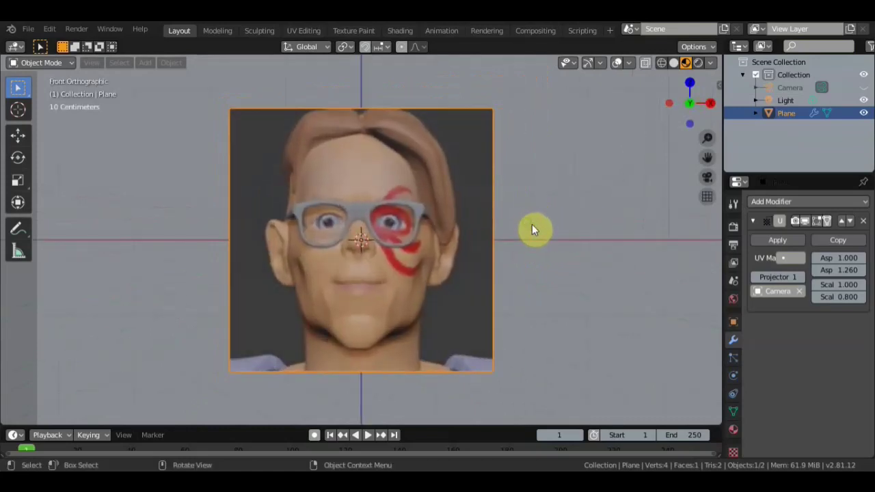
pyautogui.click(68, 62)
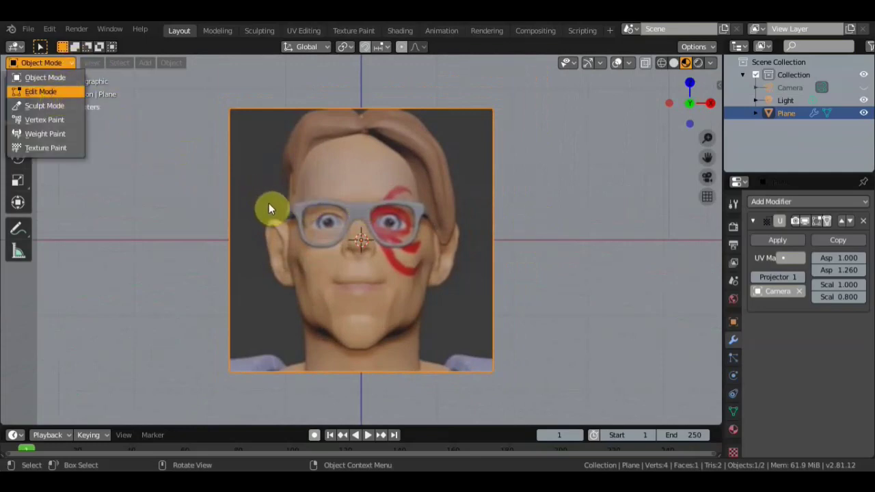
# Step: In Edit Mode, add two vertical and two horizontal loop cuts across the face plane
pyautogui.press('Tab')
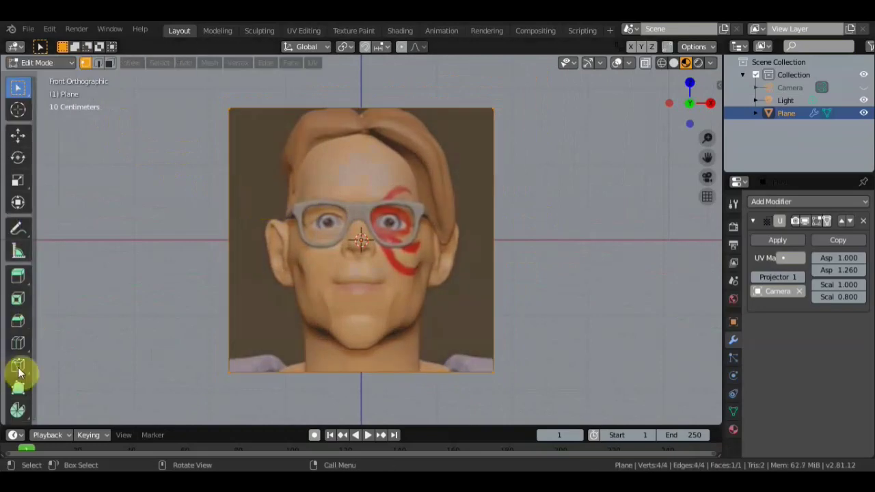
pyautogui.click(18, 347)
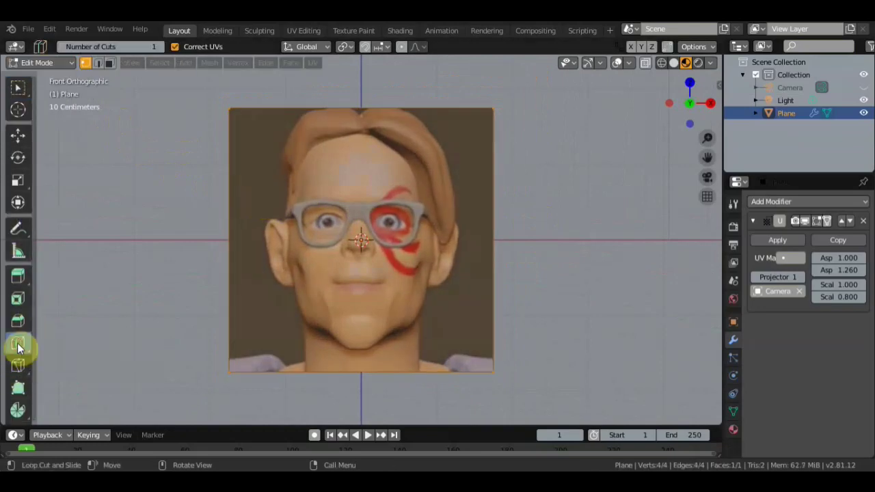
pyautogui.moveTo(360, 108); pyautogui.dragTo(420, 123)
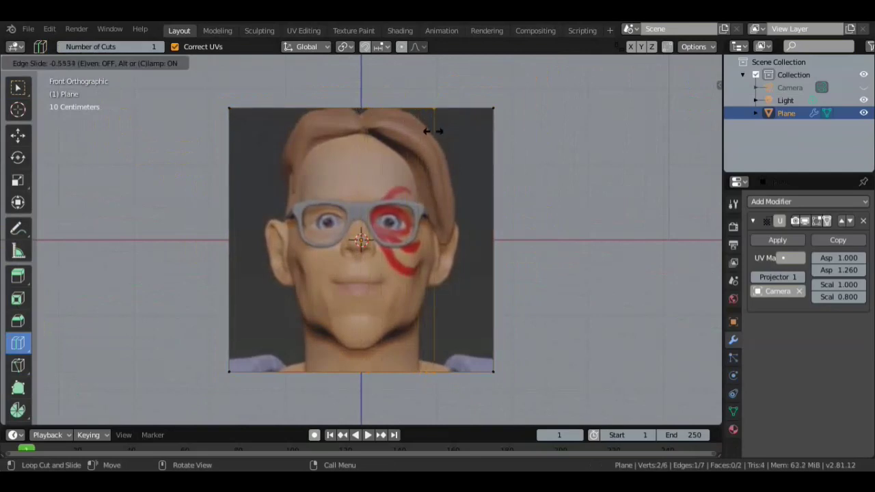
pyautogui.moveTo(390, 108); pyautogui.dragTo(338, 112)
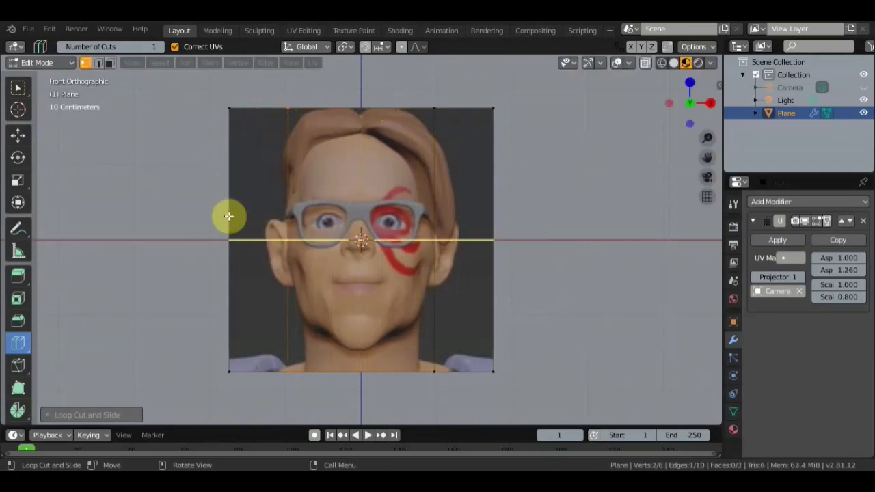
pyautogui.moveTo(226, 207)
pyautogui.mouseDown()
pyautogui.moveTo(237, 123)
pyautogui.moveTo(234, 170)
pyautogui.mouseUp()
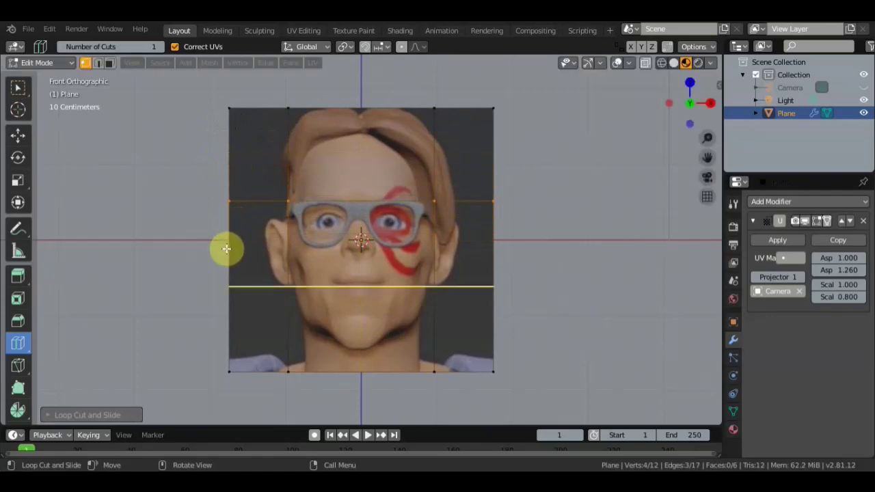
pyautogui.moveTo(225, 248); pyautogui.dragTo(224, 213)
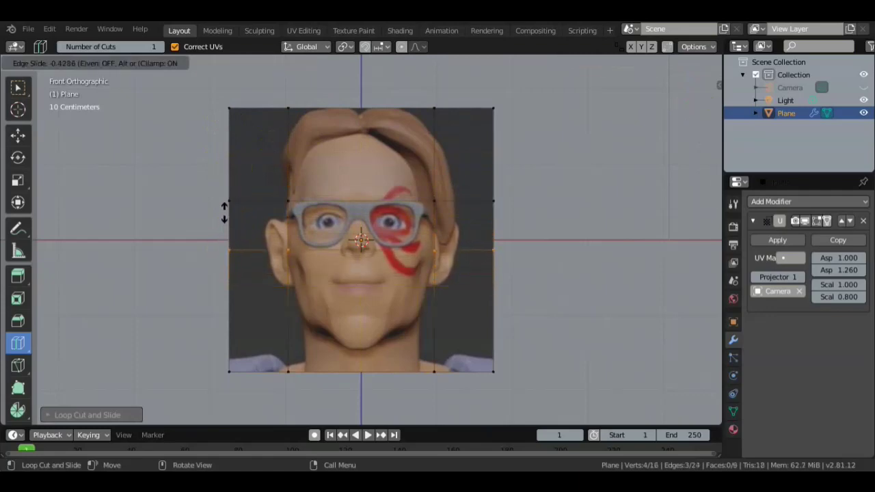
pyautogui.moveTo(224, 211); pyautogui.dragTo(225, 210)
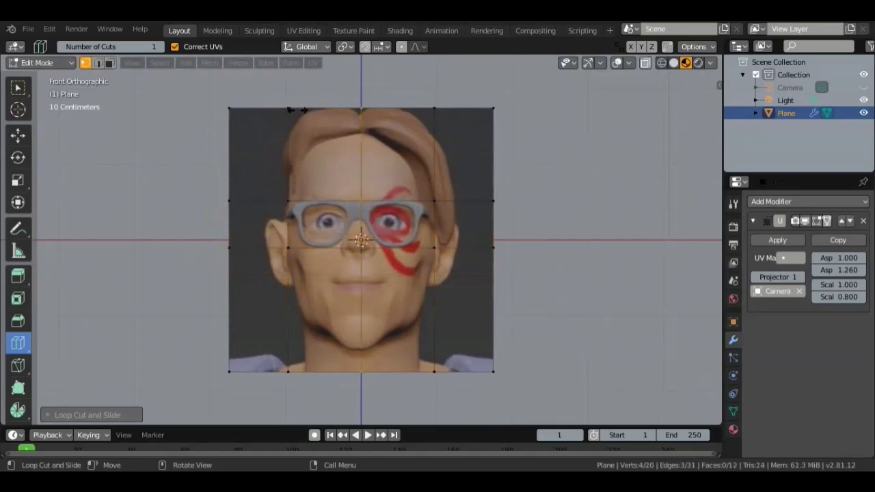
# Step: Add more vertical loop cuts near the face centre and the right cheek
pyautogui.moveTo(297, 114); pyautogui.dragTo(239, 110)
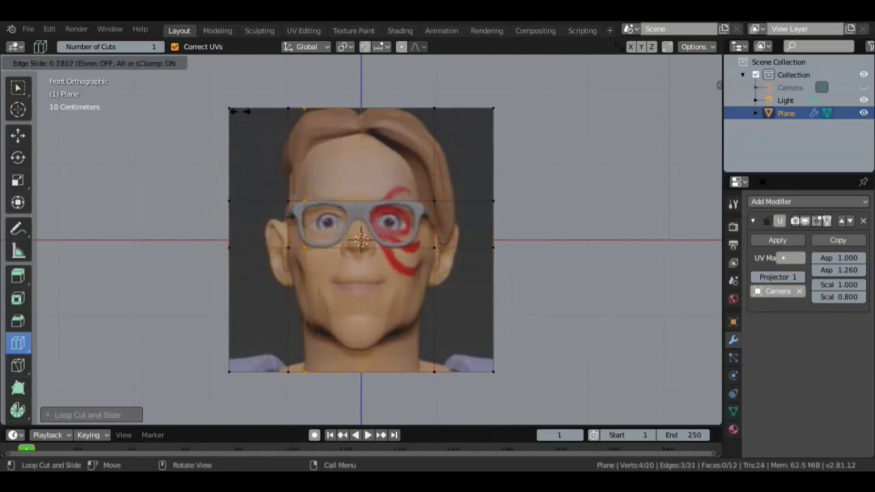
pyautogui.click(295, 110)
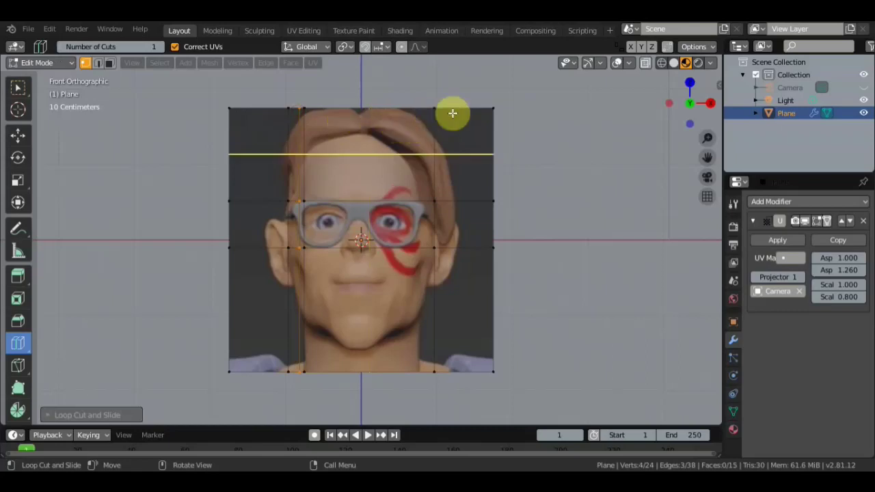
pyautogui.moveTo(447, 110); pyautogui.dragTo(438, 109)
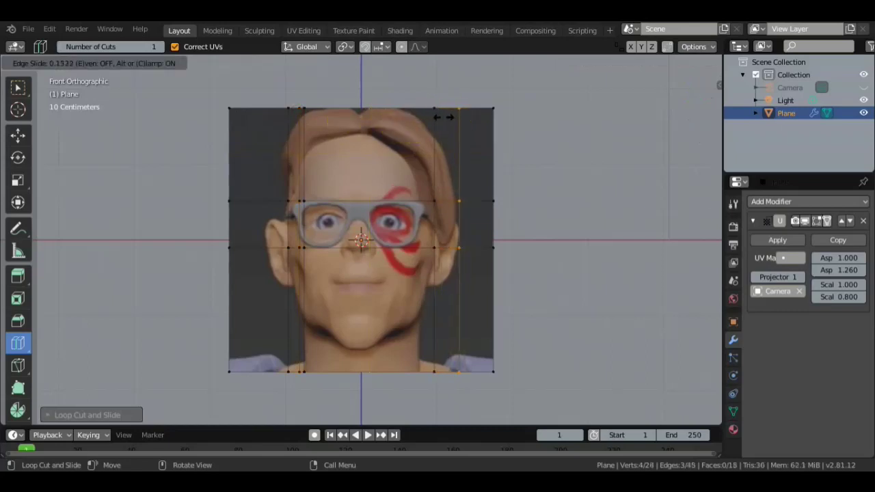
pyautogui.moveTo(443, 117)
pyautogui.mouseDown()
pyautogui.moveTo(434, 130)
pyautogui.moveTo(427, 111)
pyautogui.mouseUp()
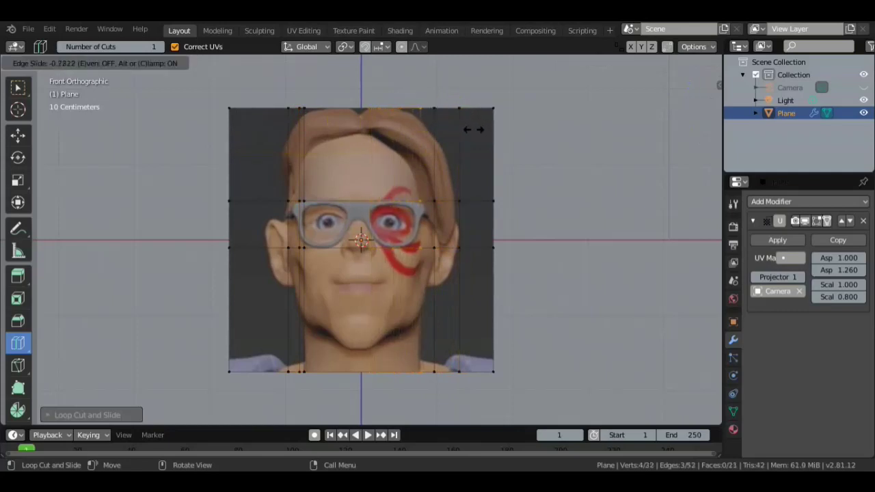
pyautogui.moveTo(472, 129); pyautogui.dragTo(470, 130)
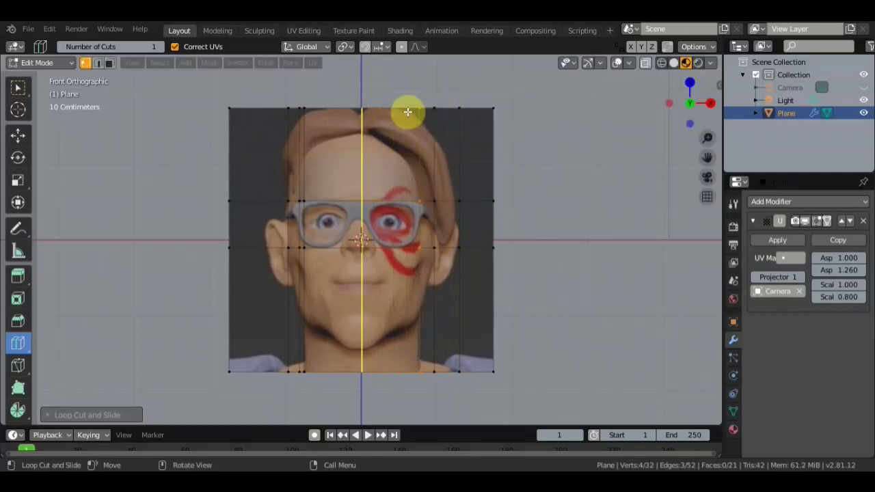
pyautogui.moveTo(406, 111); pyautogui.dragTo(449, 121)
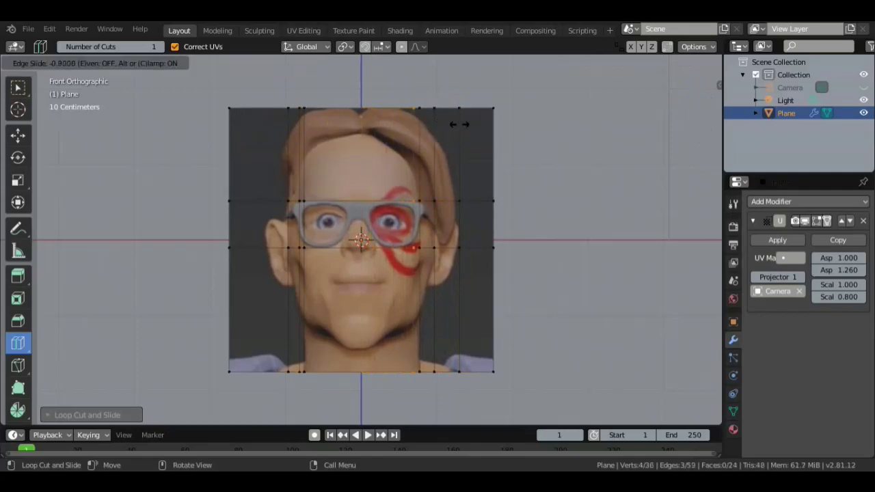
pyautogui.click(455, 124)
# Step: Add two vertical loop cuts and two horizontal loops across the lower face near the mouth
pyautogui.scroll(1, 400, 195)
pyautogui.scroll(1, 424, 164)
pyautogui.scroll(-1, 434, 142)
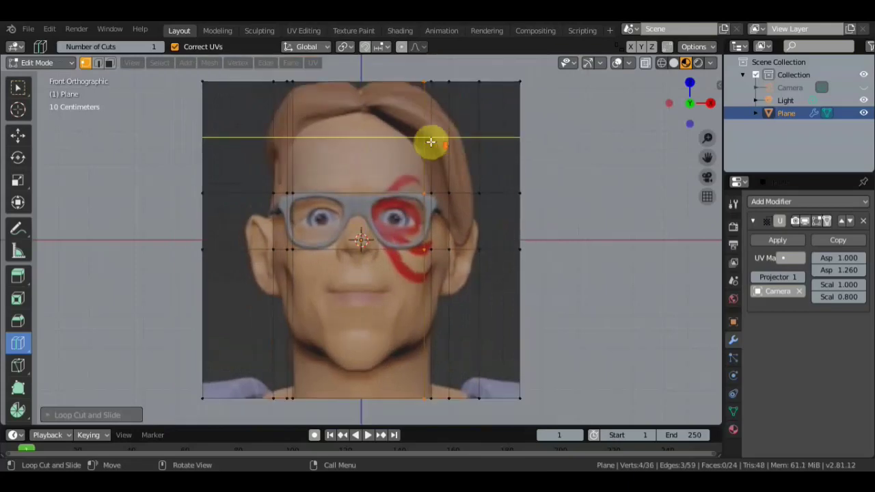
pyautogui.moveTo(403, 89)
pyautogui.mouseDown()
pyautogui.moveTo(444, 101)
pyautogui.moveTo(408, 101)
pyautogui.mouseUp()
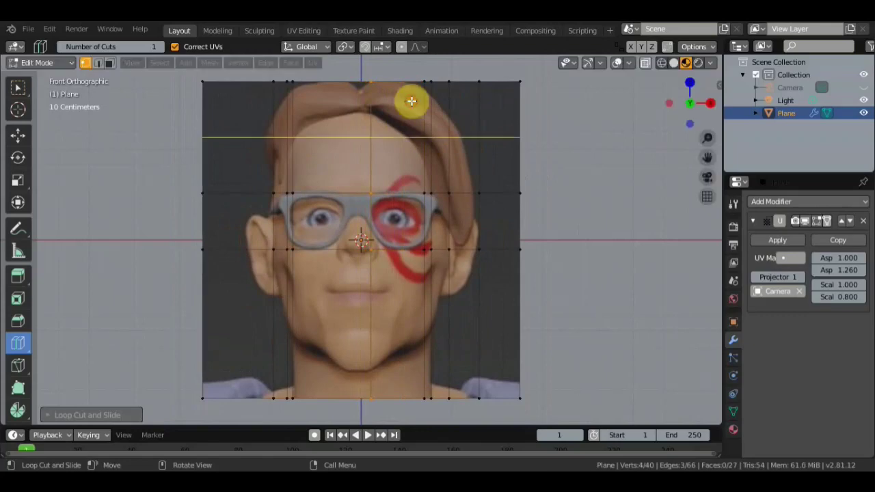
pyautogui.moveTo(340, 82)
pyautogui.mouseDown()
pyautogui.moveTo(387, 81)
pyautogui.moveTo(371, 85)
pyautogui.mouseUp()
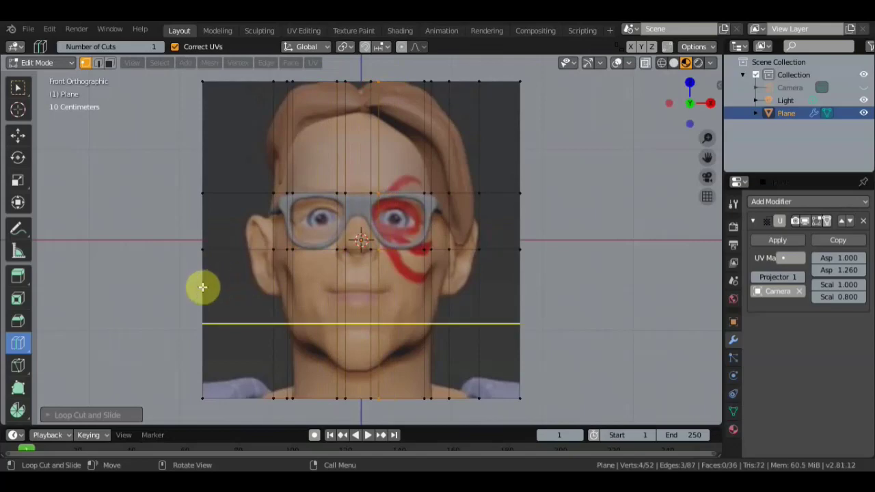
pyautogui.moveTo(201, 289); pyautogui.dragTo(202, 280)
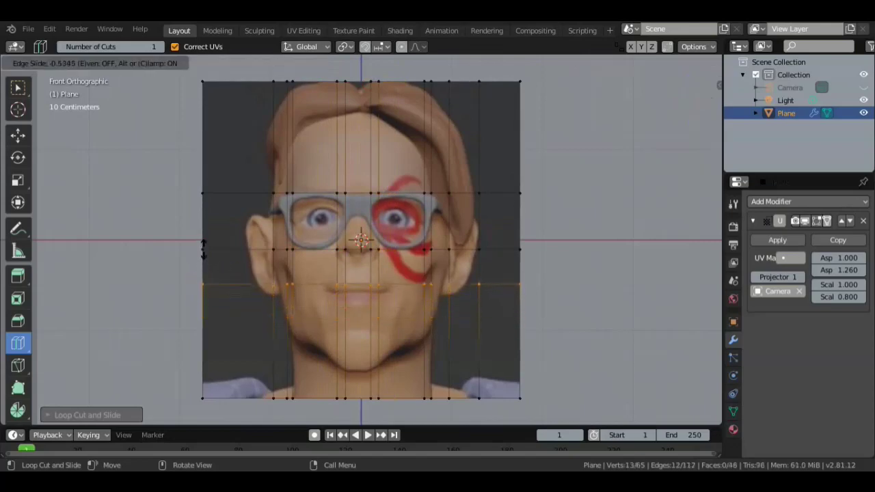
pyautogui.moveTo(202, 250); pyautogui.dragTo(203, 253)
pyautogui.moveTo(201, 302); pyautogui.dragTo(202, 268)
# Step: Add vertical loops through the lower face, near the centre, on the right cheek and beside the left ear
pyautogui.click(315, 270)
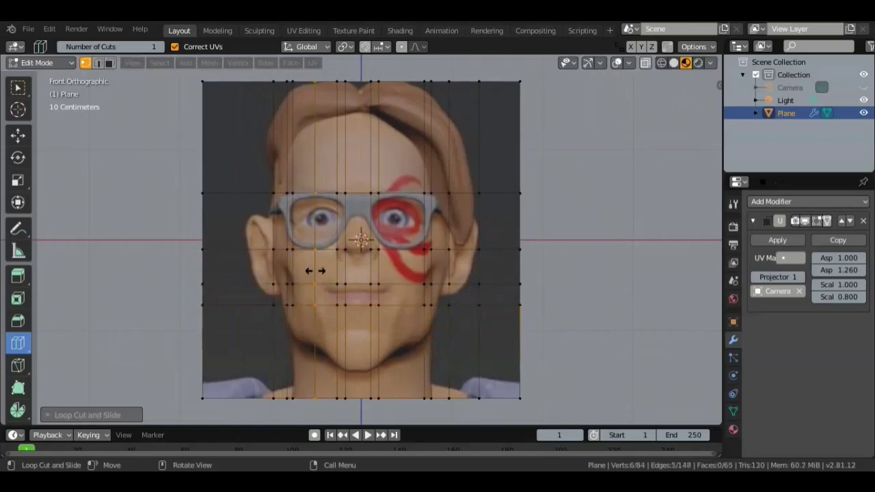
pyautogui.moveTo(314, 271); pyautogui.dragTo(326, 274)
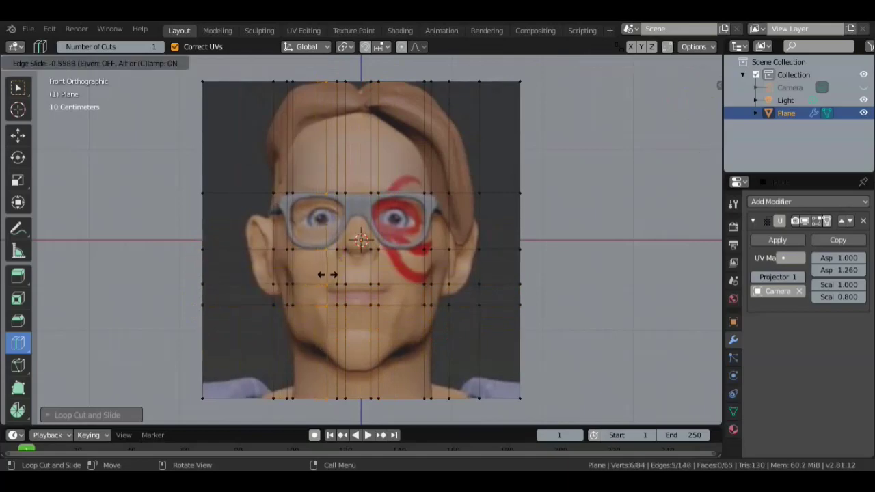
pyautogui.click(326, 276)
pyautogui.click(401, 288)
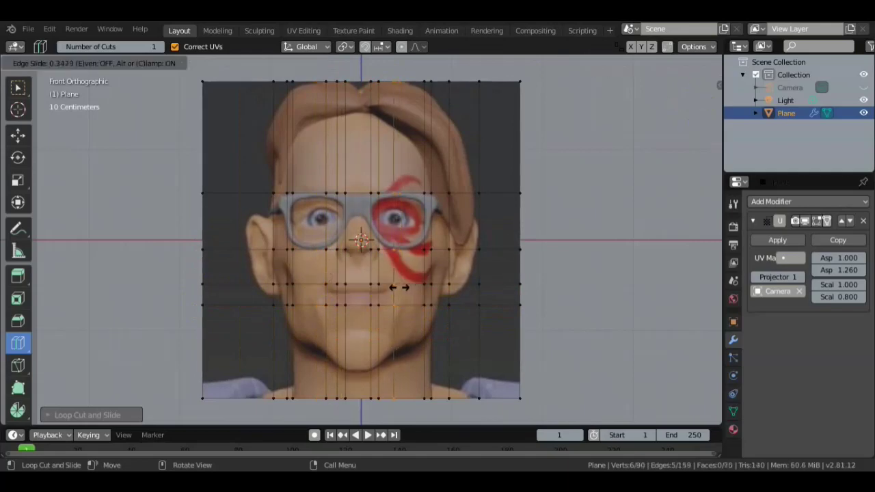
pyautogui.click(395, 288)
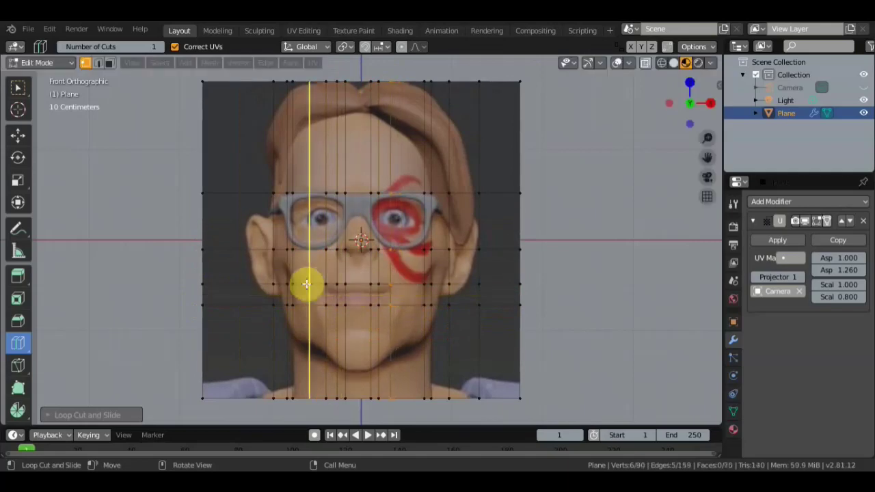
pyautogui.click(307, 285)
pyautogui.click(307, 283)
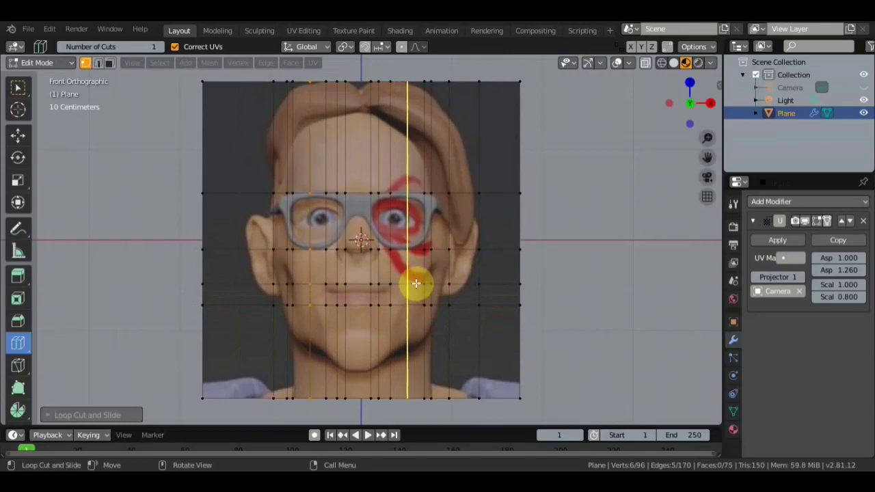
pyautogui.click(415, 283)
pyautogui.click(409, 283)
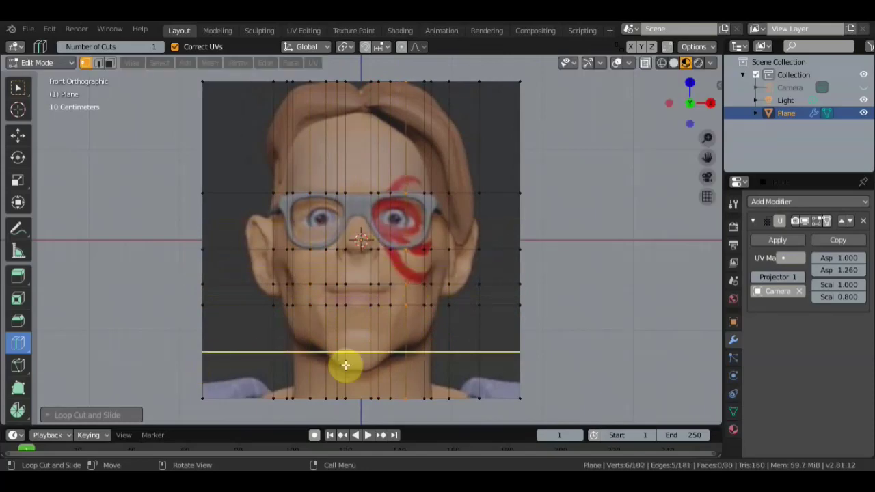
pyautogui.click(238, 239)
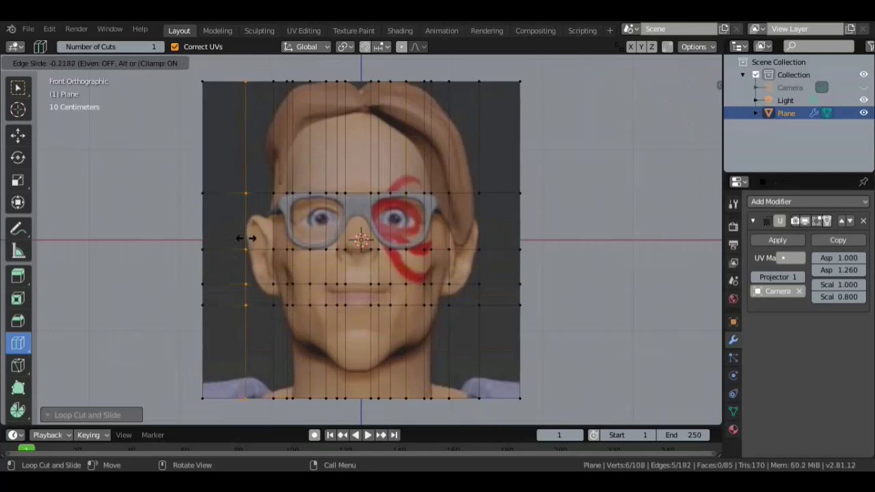
pyautogui.click(245, 239)
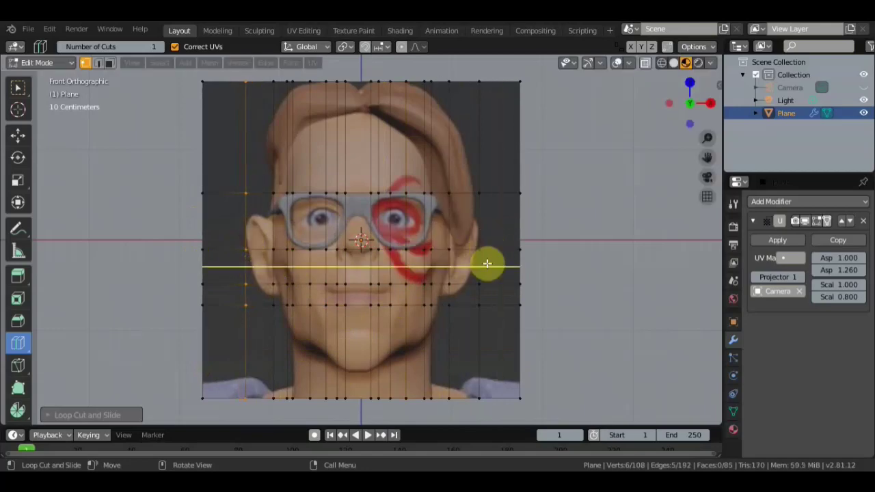
# Step: Add horizontal loops across the hair near the top edge and just above the glasses
pyautogui.click(203, 112)
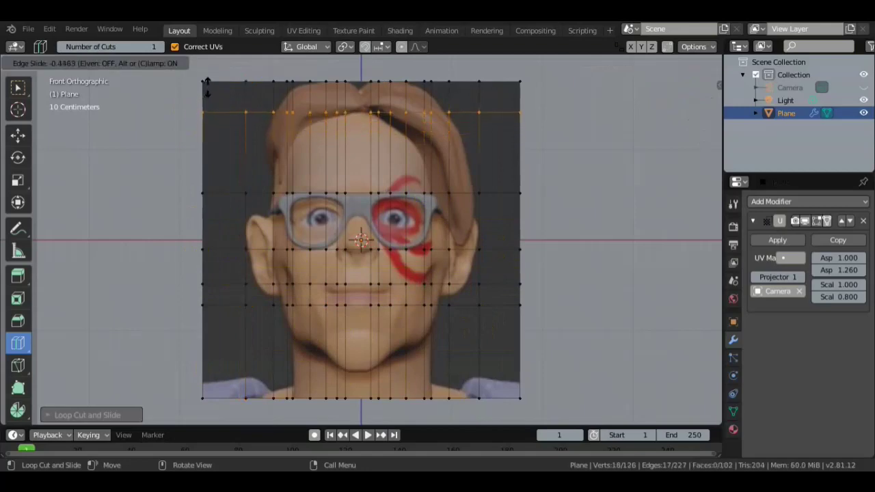
pyautogui.click(203, 107)
pyautogui.moveTo(203, 140); pyautogui.dragTo(202, 171)
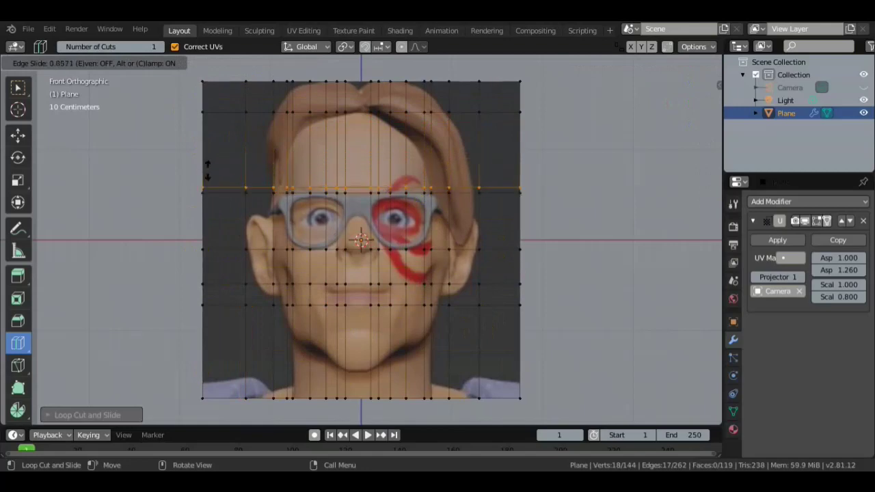
pyautogui.click(206, 170)
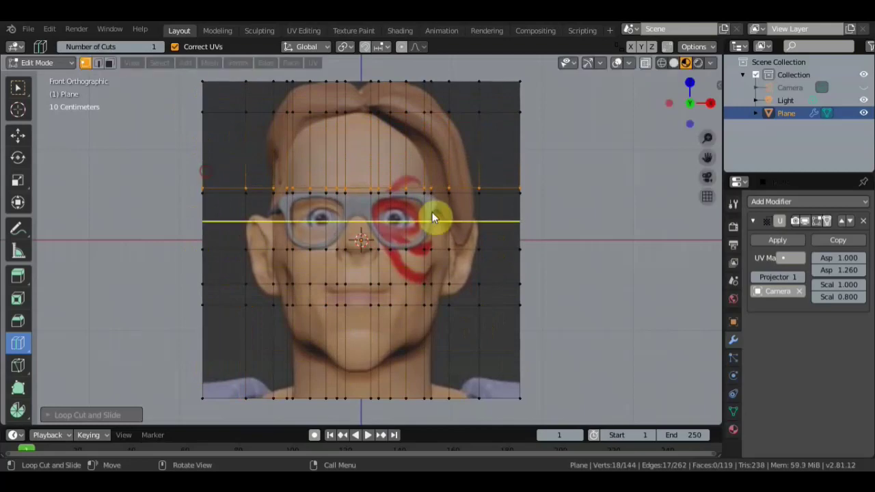
# Step: Add vertical loops at the left and right outer sides of the glasses
pyautogui.scroll(3, 432, 212)
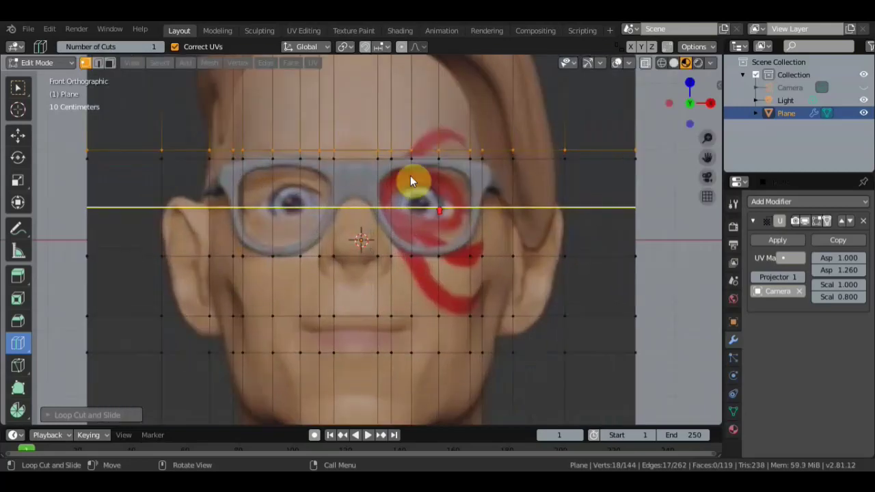
pyautogui.click(223, 152)
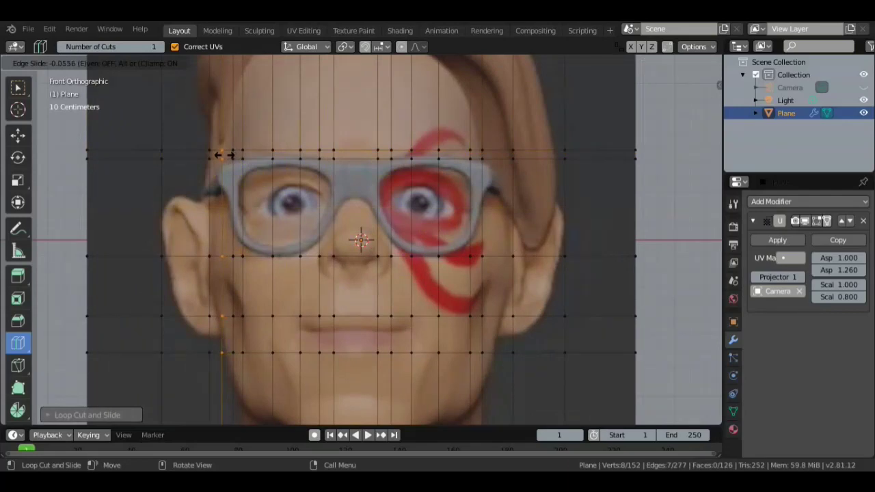
pyautogui.click(224, 155)
pyautogui.click(504, 149)
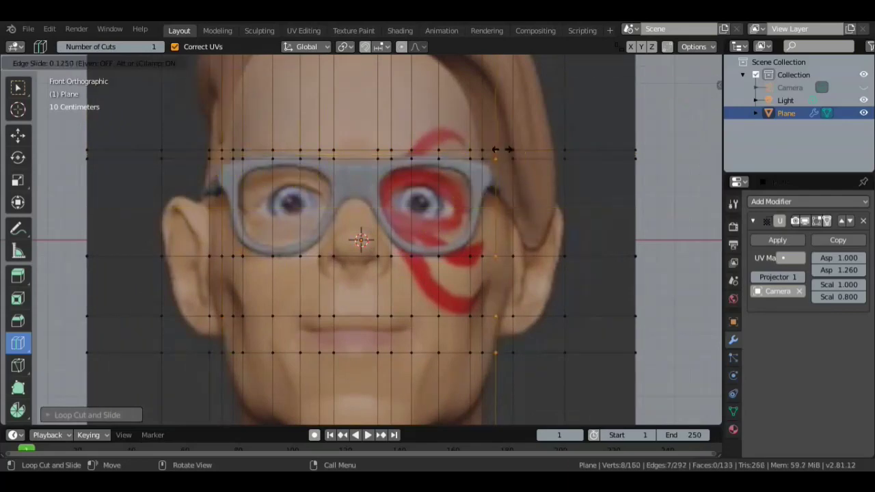
pyautogui.click(498, 150)
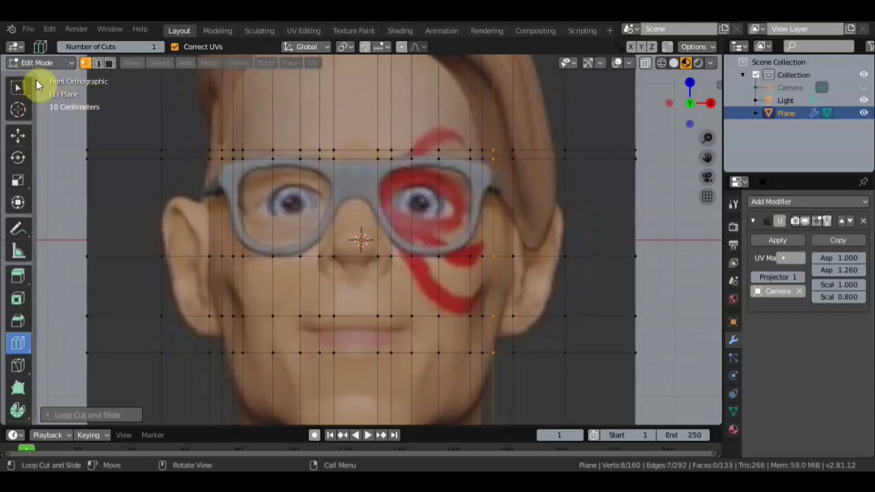
pyautogui.click(18, 87)
pyautogui.scroll(-2, 311, 172)
pyautogui.scroll(-2, 311, 171)
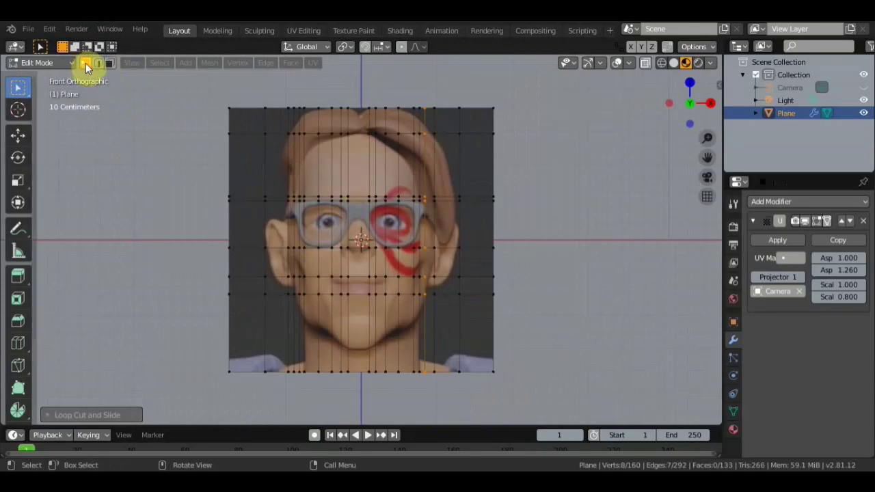
# Step: Deselect the vertices of the newly added vertical loop
pyautogui.scroll(2, 357, 212)
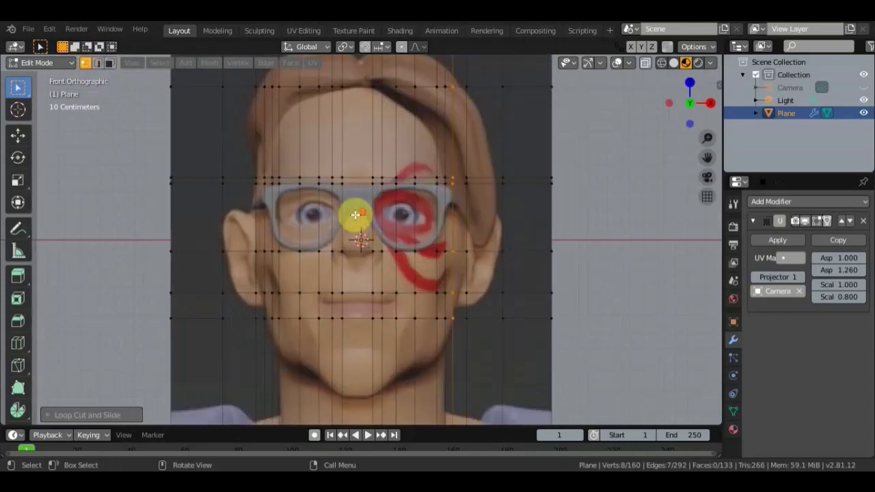
pyautogui.click(596, 187)
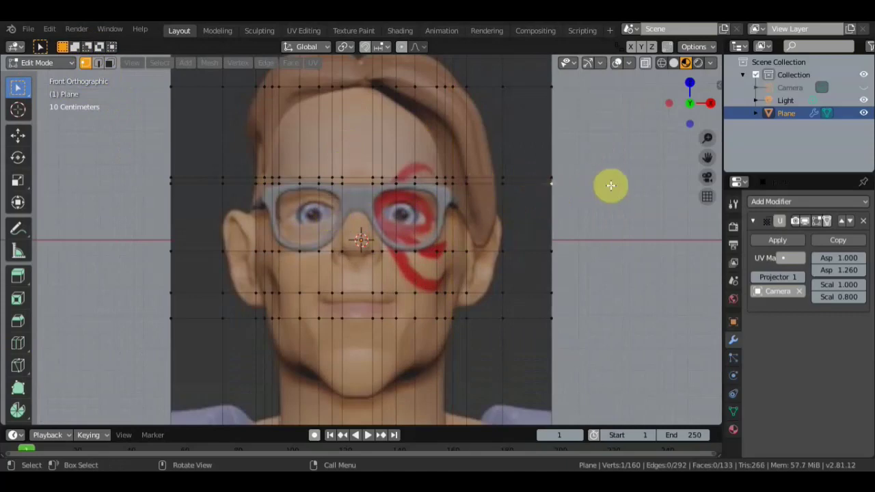
pyautogui.click(593, 202)
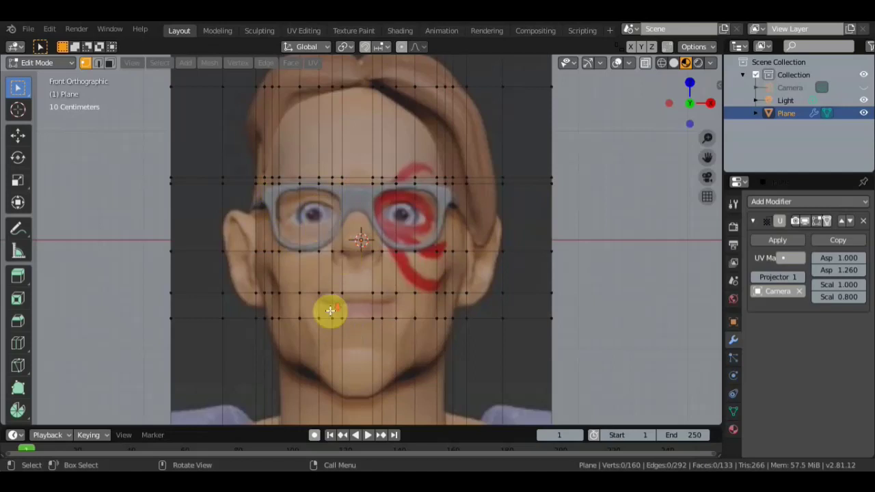
pyautogui.scroll(-1, 328, 313)
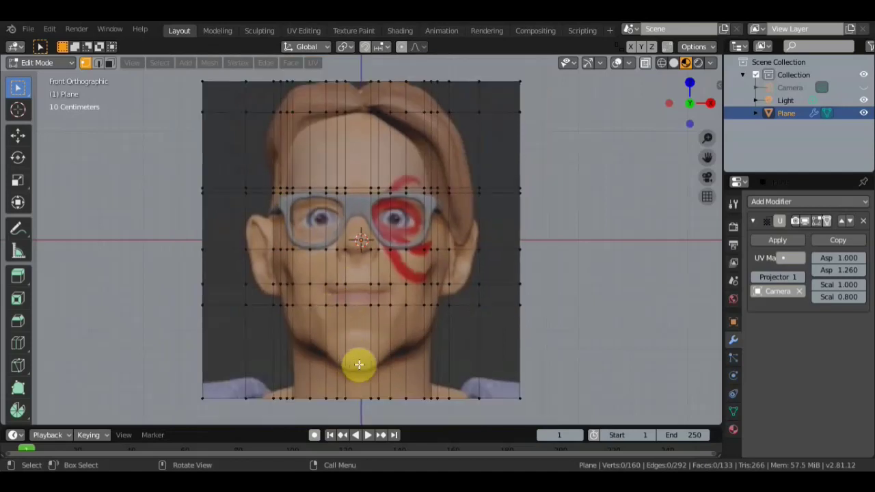
pyautogui.scroll(-1, 356, 362)
# Step: Cut a horizontal loop and slide it onto the jawline, then deselect it
pyautogui.click(18, 343)
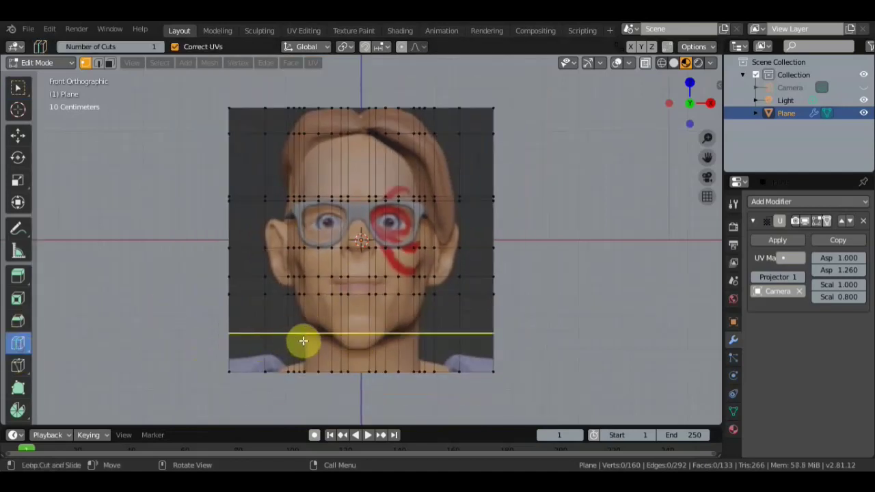
pyautogui.moveTo(303, 342)
pyautogui.mouseDown()
pyautogui.moveTo(293, 351)
pyautogui.moveTo(274, 326)
pyautogui.mouseUp()
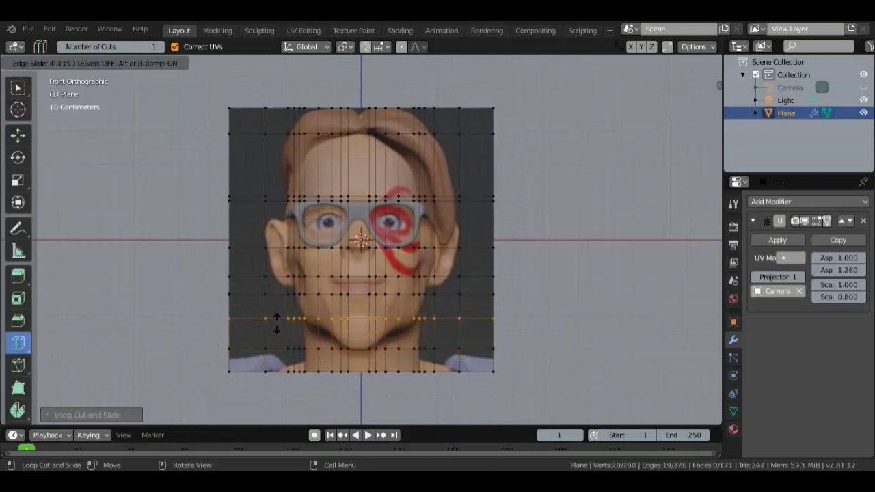
pyautogui.click(276, 324)
pyautogui.click(18, 97)
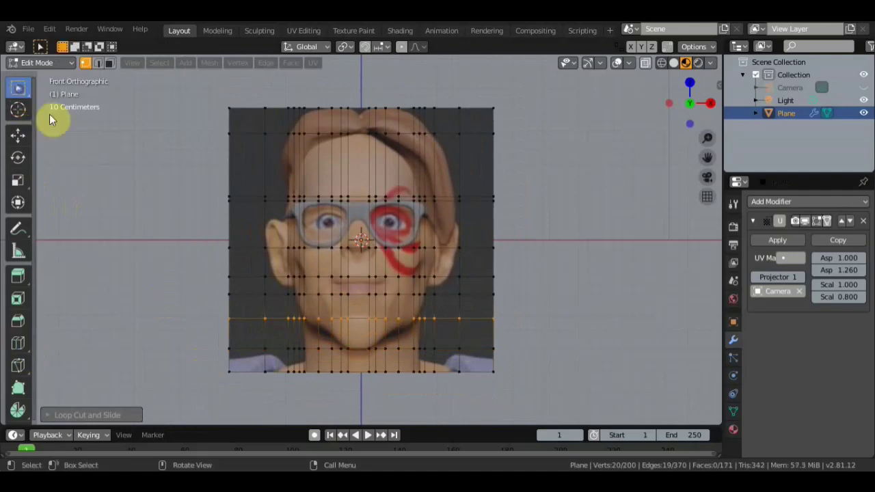
pyautogui.click(578, 306)
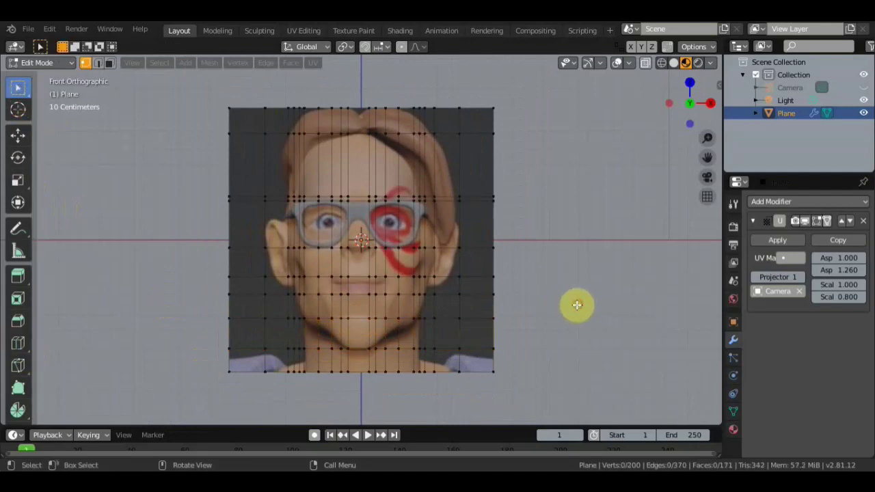
pyautogui.scroll(1, 361, 348)
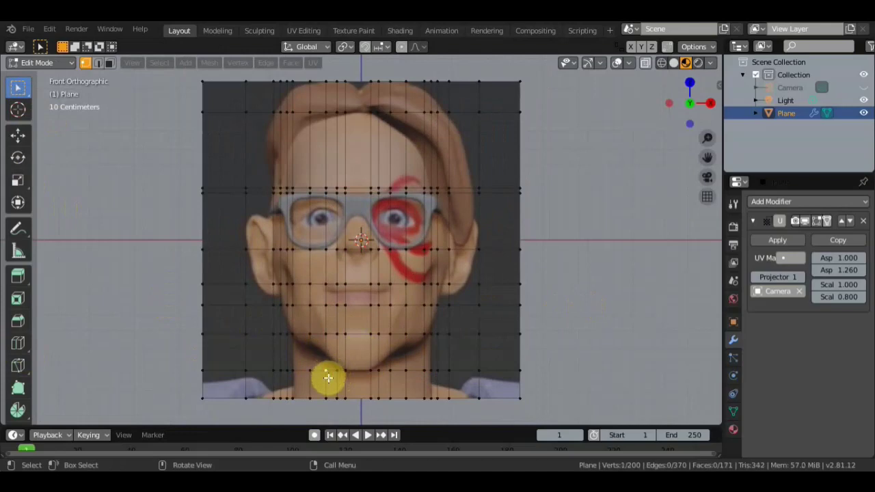
# Step: Move four vertices below the chin up onto the chin and jaw outline, then select bottom-row vertices beside the neck
pyautogui.press('g')
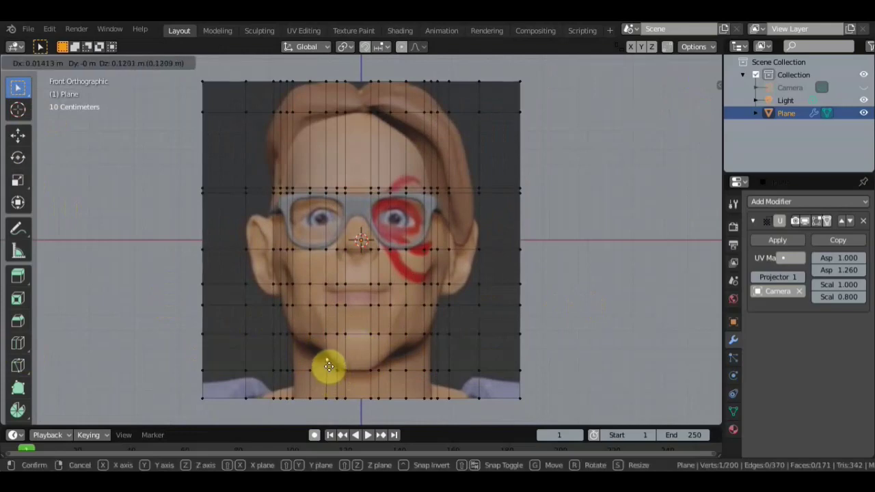
pyautogui.click(328, 364)
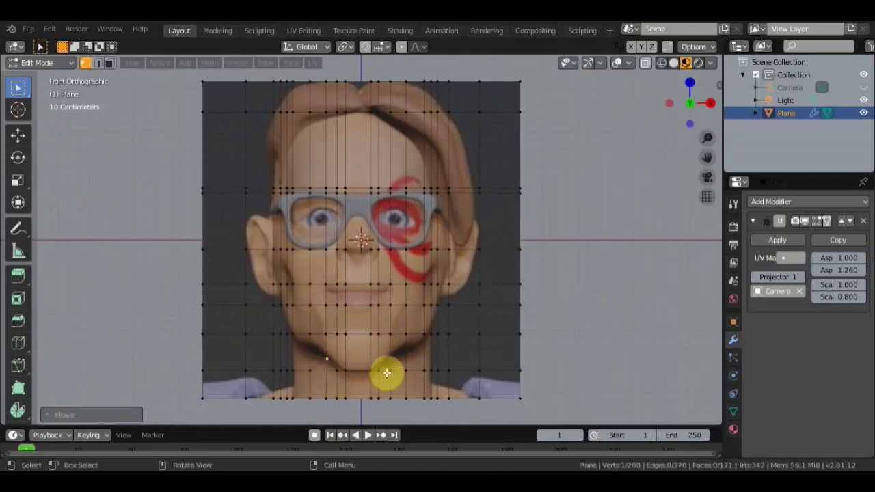
pyautogui.press('g')
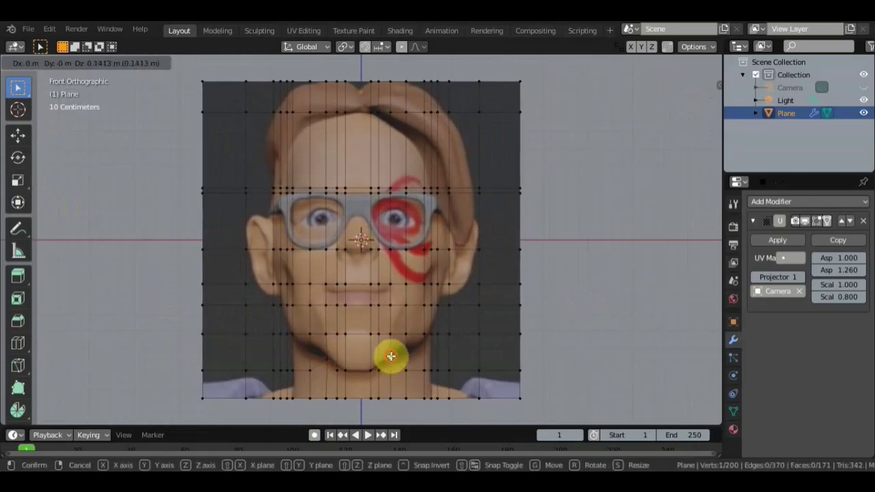
pyautogui.click(395, 360)
pyautogui.press('g')
pyautogui.click(407, 350)
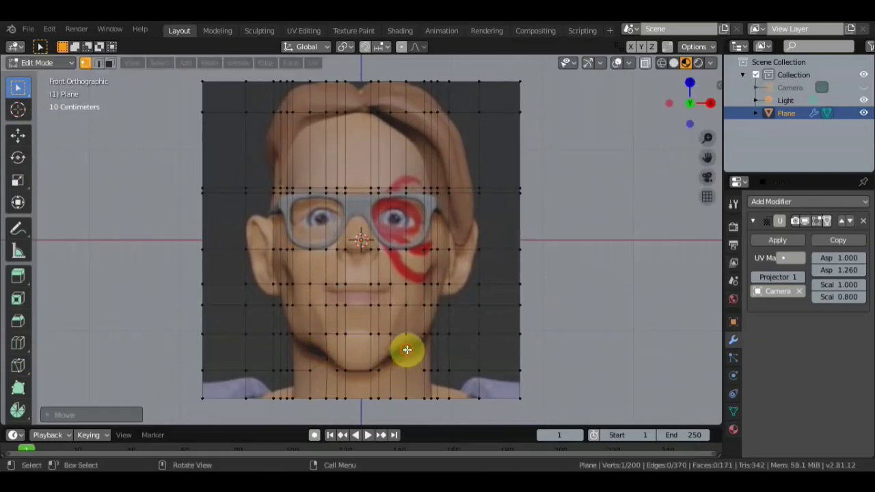
pyautogui.press('g')
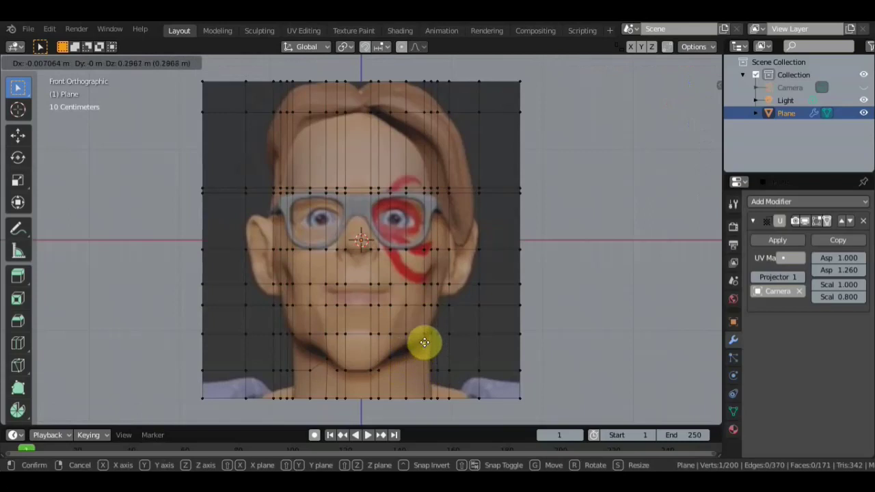
pyautogui.click(424, 342)
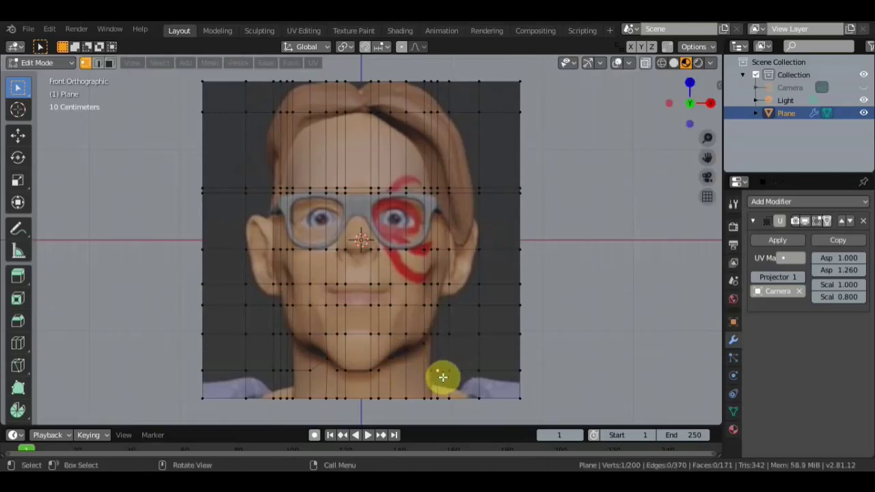
pyautogui.keyDown('ctrl'); pyautogui.click(448, 371); pyautogui.keyUp('ctrl')
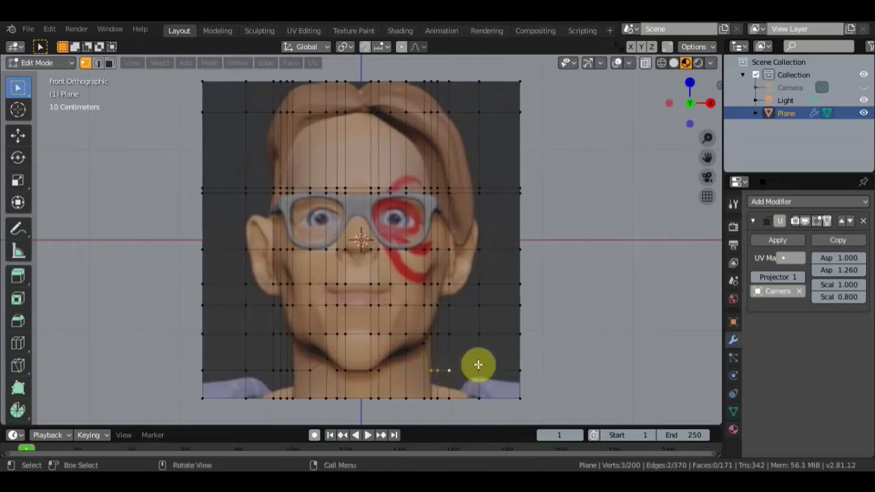
# Step: Delete the selected edges beside the neck, then try deleting two vertices right of it and undo
pyautogui.press('x')
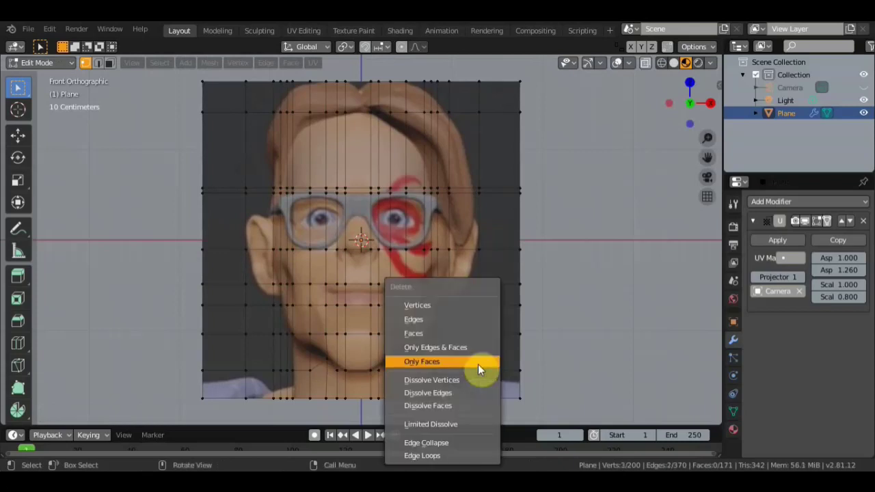
pyautogui.click(441, 320)
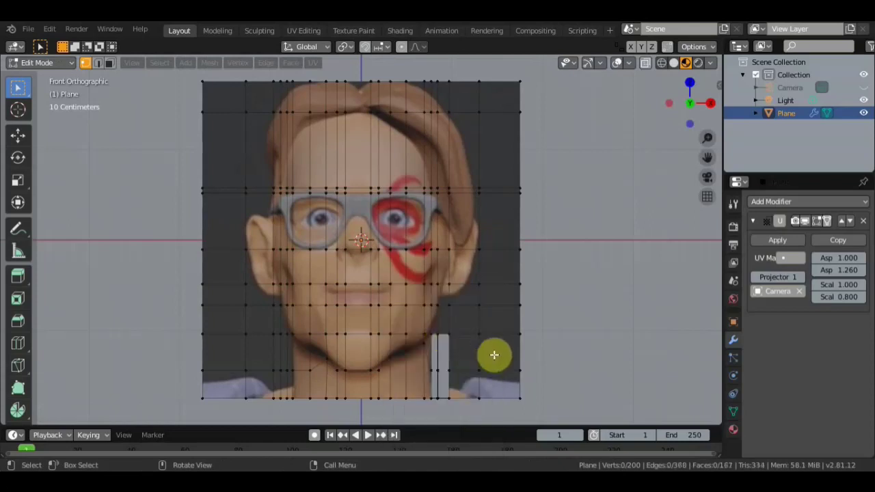
pyautogui.click(433, 375)
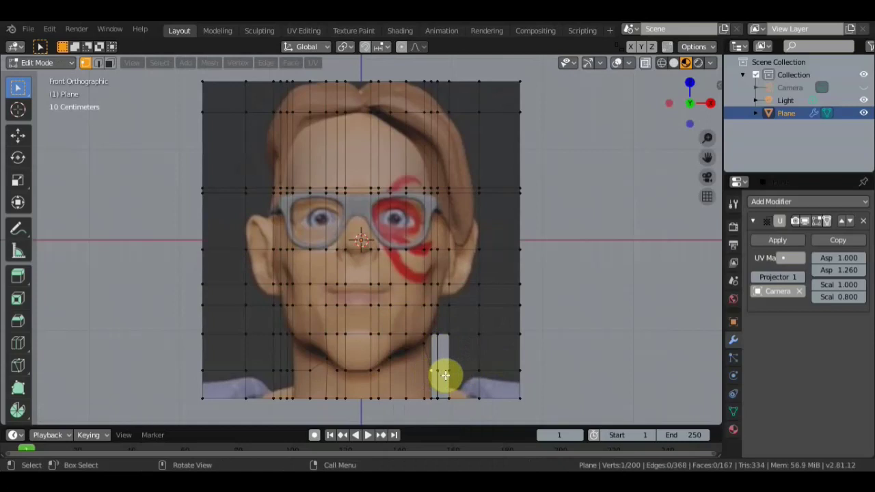
pyautogui.keyDown('shift'); pyautogui.click(448, 369); pyautogui.keyUp('shift')
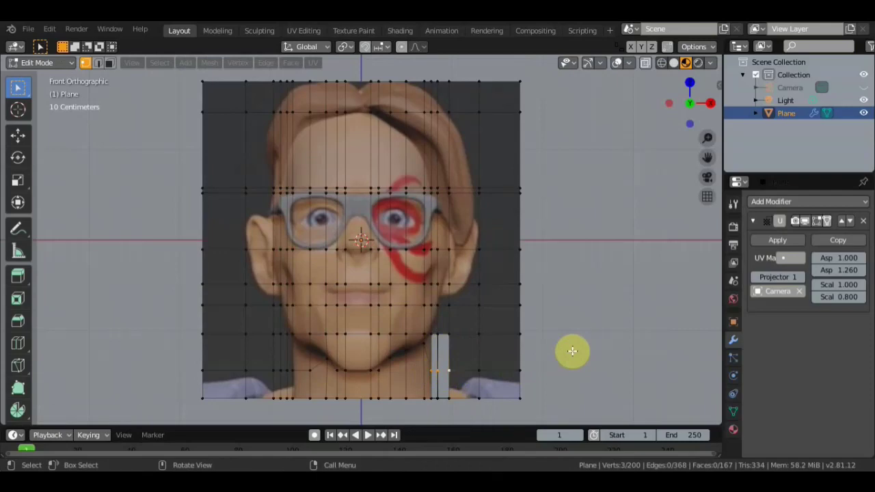
pyautogui.press('x')
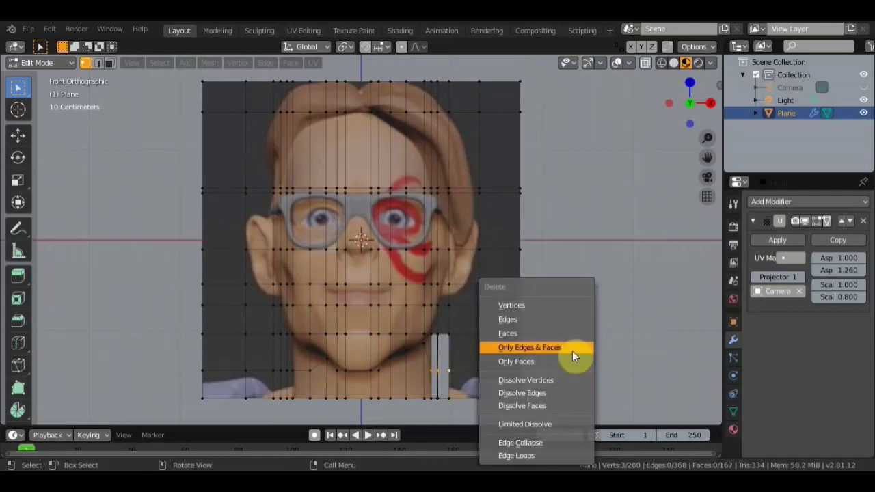
pyautogui.click(528, 306)
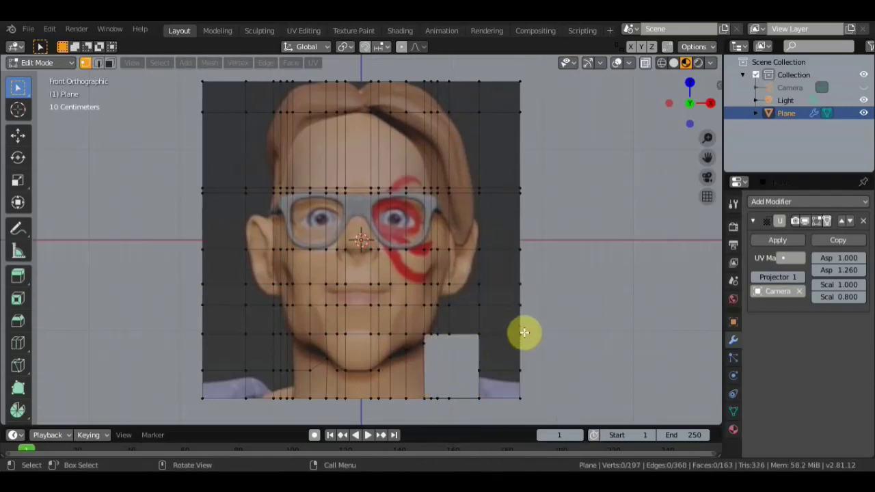
pyautogui.hotkey('ctrl', 'z')
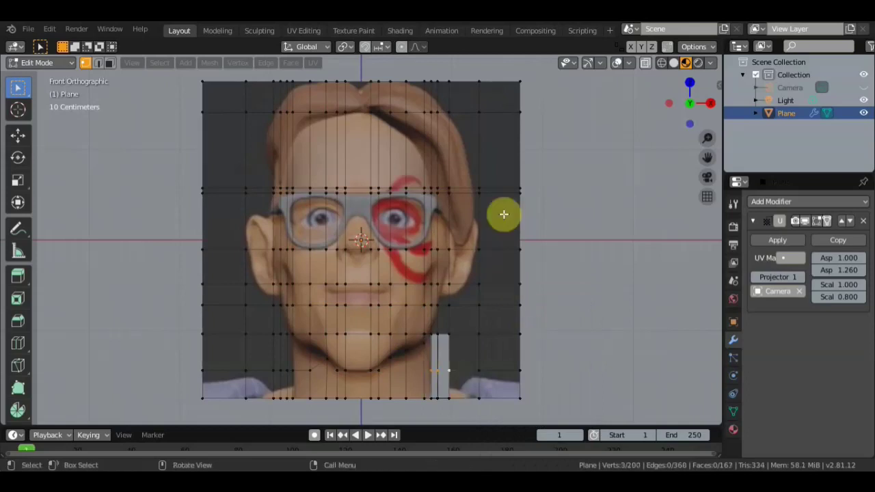
# Step: Dismiss the Delete menu twice without removing anything, then deselect the chin vertices
pyautogui.press('x')
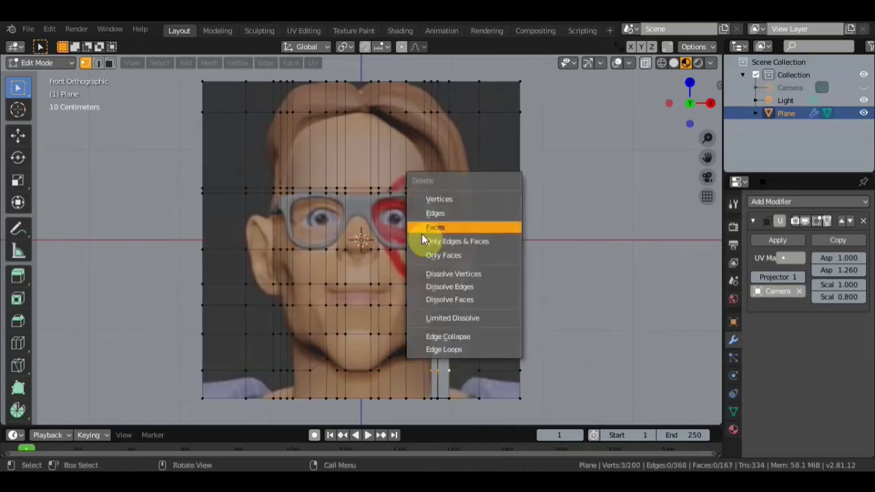
pyautogui.click(434, 226)
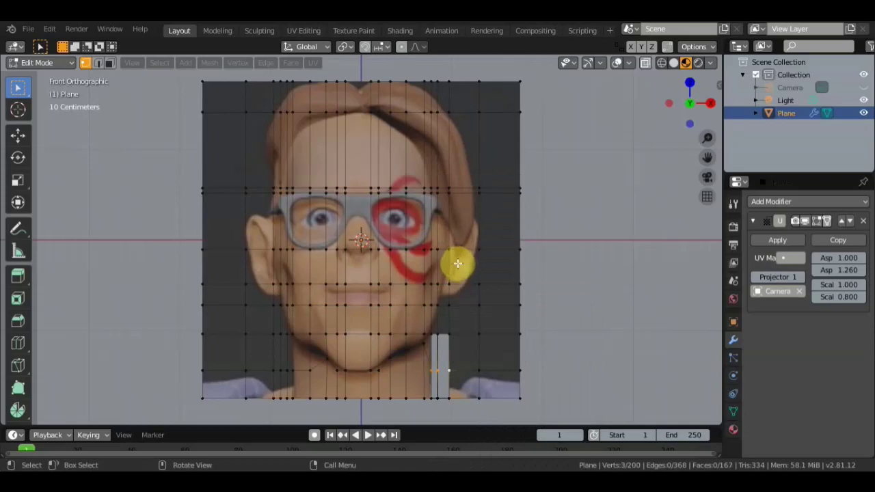
pyautogui.press('x')
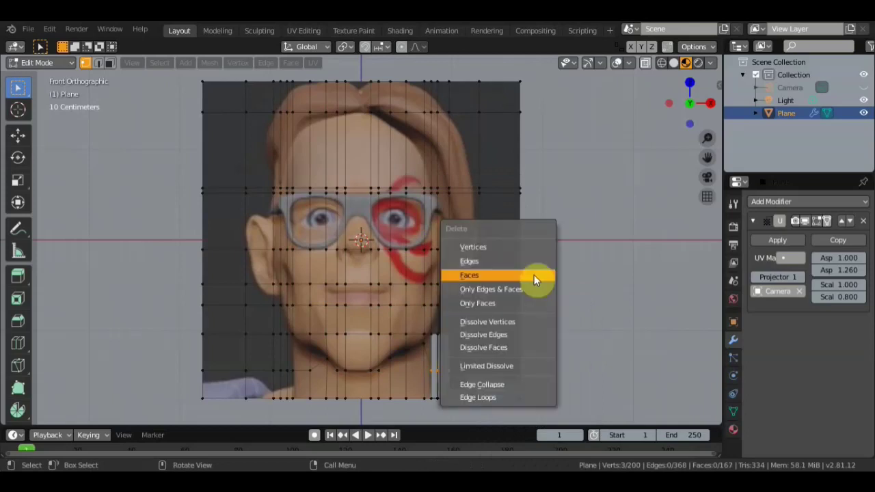
pyautogui.click(506, 274)
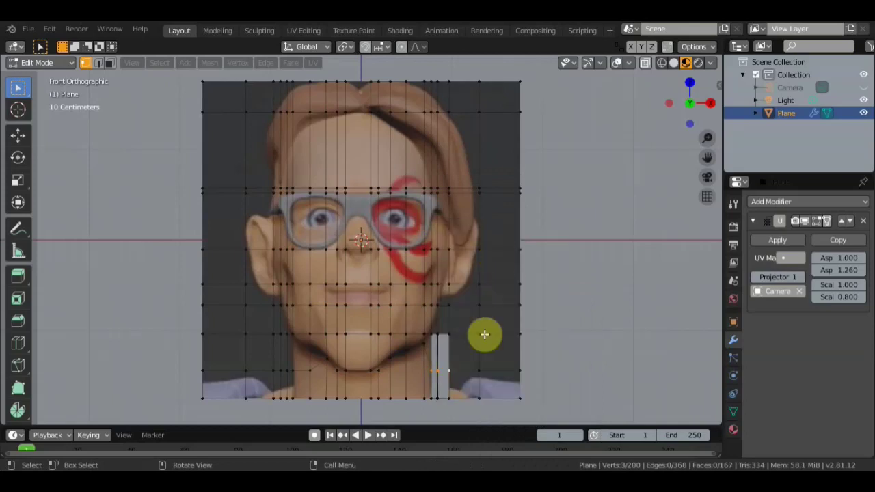
pyautogui.click(553, 349)
# Step: Select the stray vertex beside the chin and move it to a new position
pyautogui.scroll(1, 453, 368)
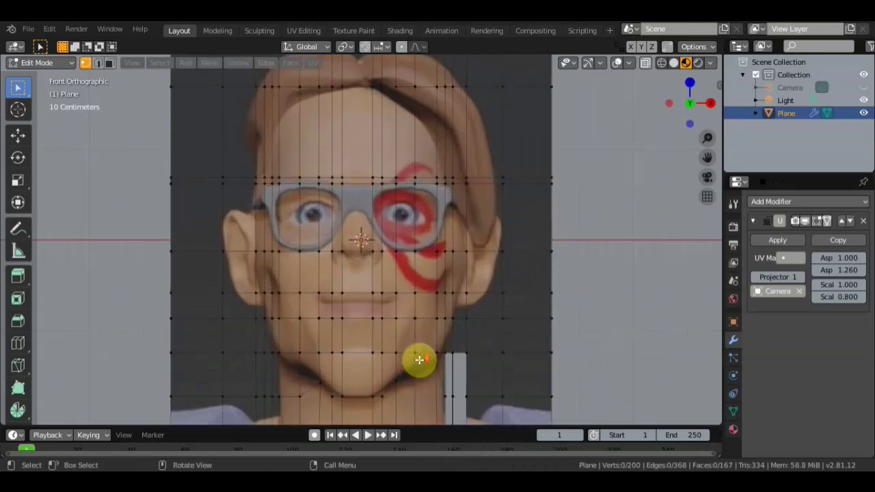
pyautogui.click(455, 351)
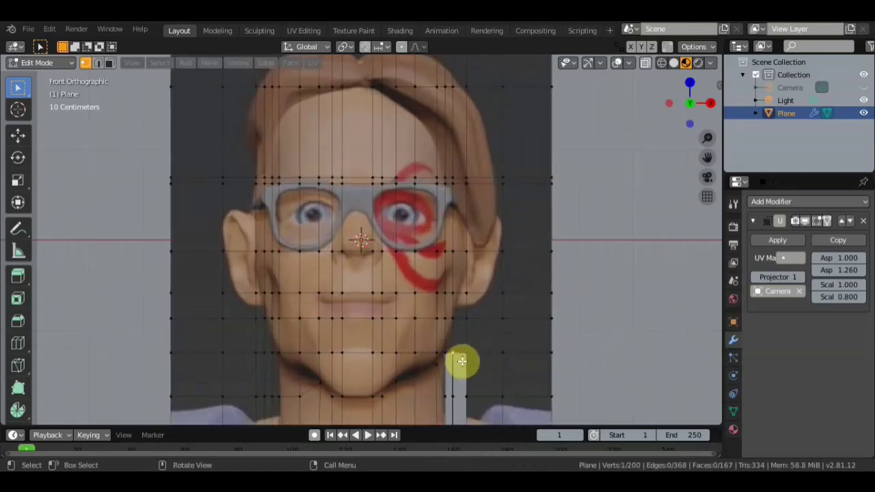
pyautogui.press('g')
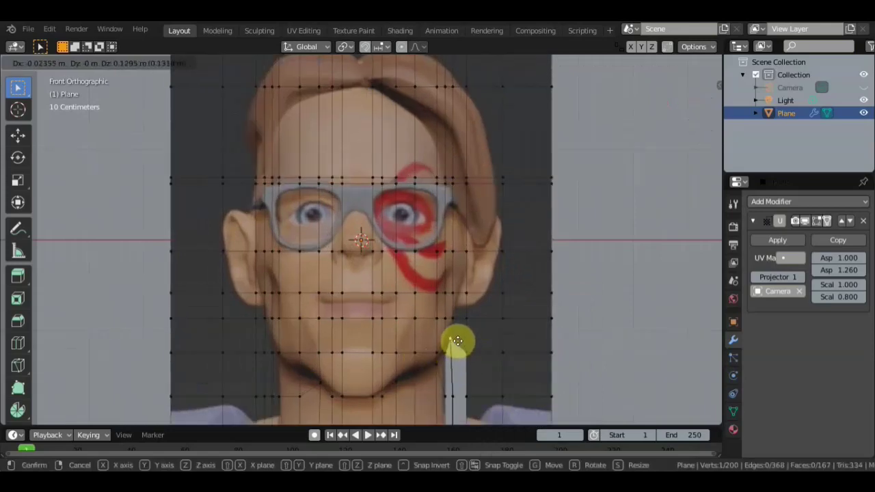
pyautogui.click(454, 351)
pyautogui.click(454, 352)
pyautogui.press('g')
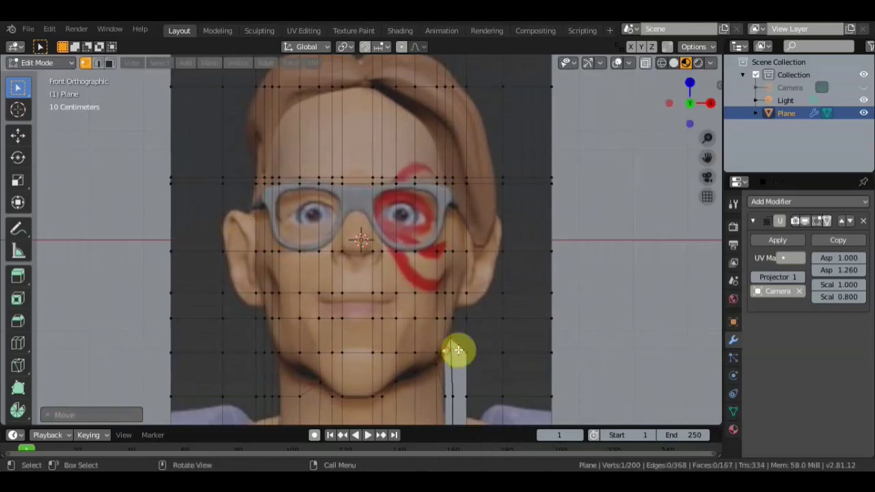
pyautogui.press('g')
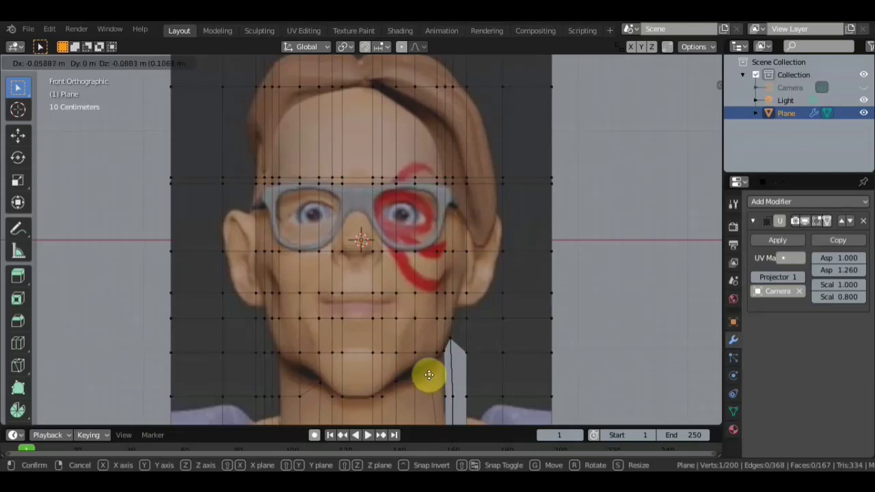
pyautogui.click(428, 371)
# Step: Nudge the chin vertex twice more, then orbit to check the plane in perspective
pyautogui.scroll(-2, 431, 383)
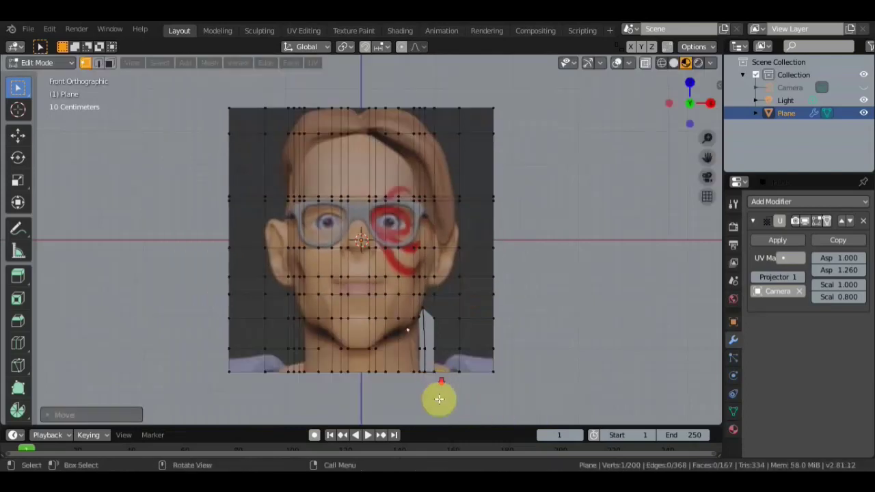
pyautogui.press('g')
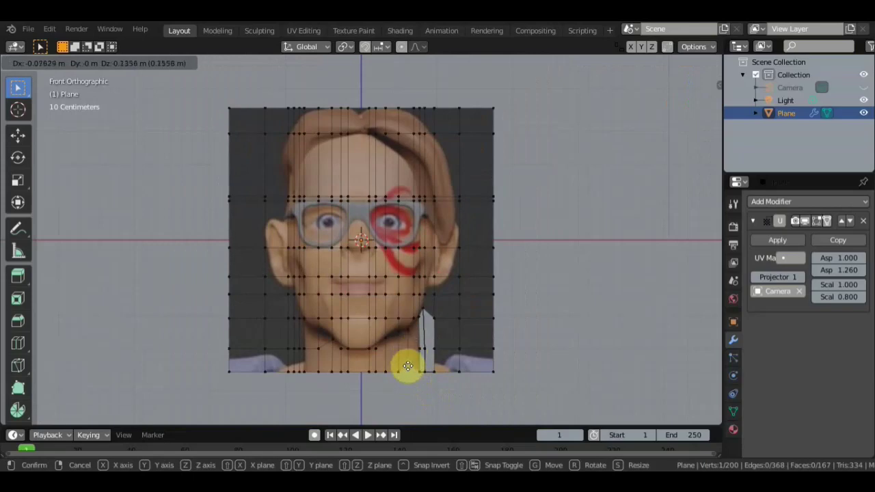
pyautogui.click(407, 375)
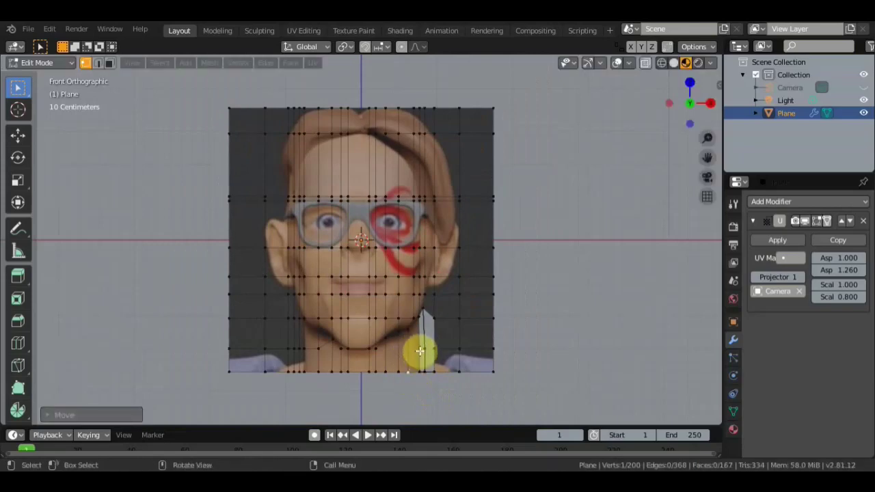
pyautogui.press('g')
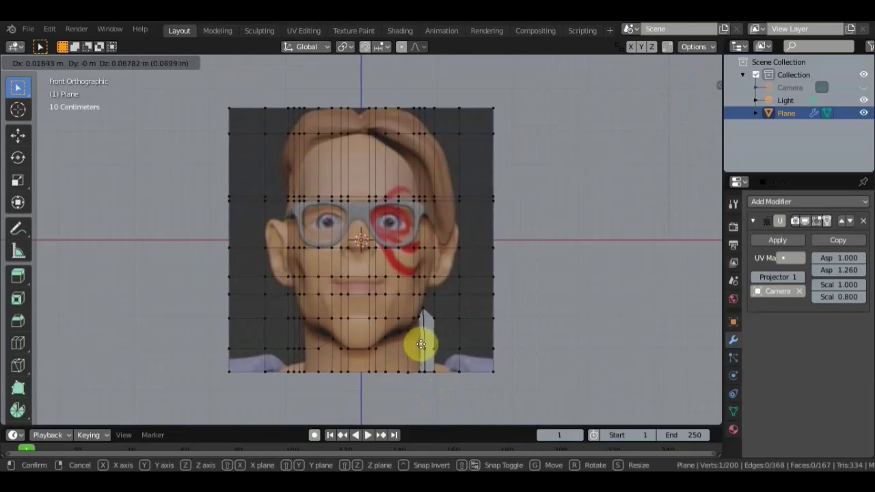
pyautogui.click(417, 346)
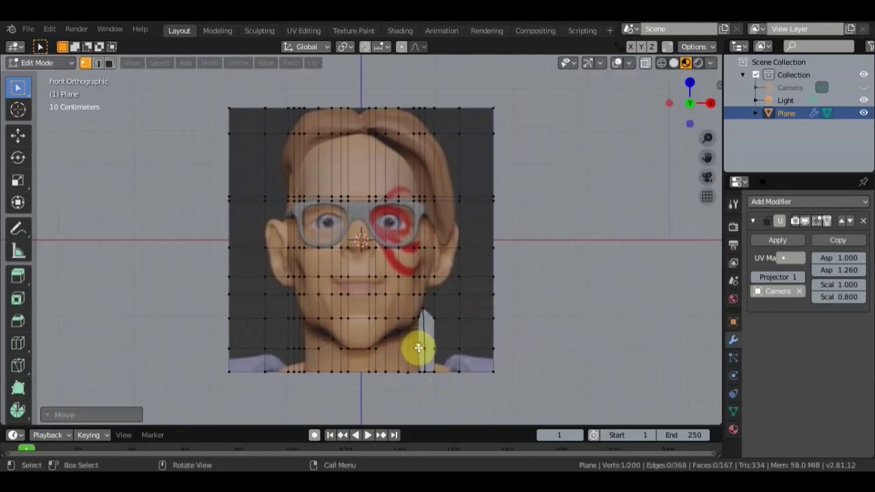
pyautogui.scroll(2, 418, 347)
pyautogui.scroll(2, 416, 348)
pyautogui.scroll(-2, 445, 363)
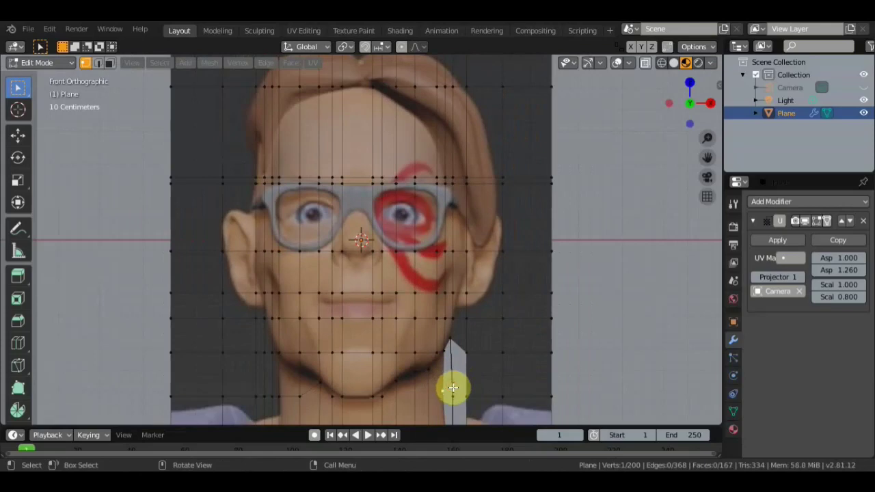
pyautogui.scroll(-2, 453, 400)
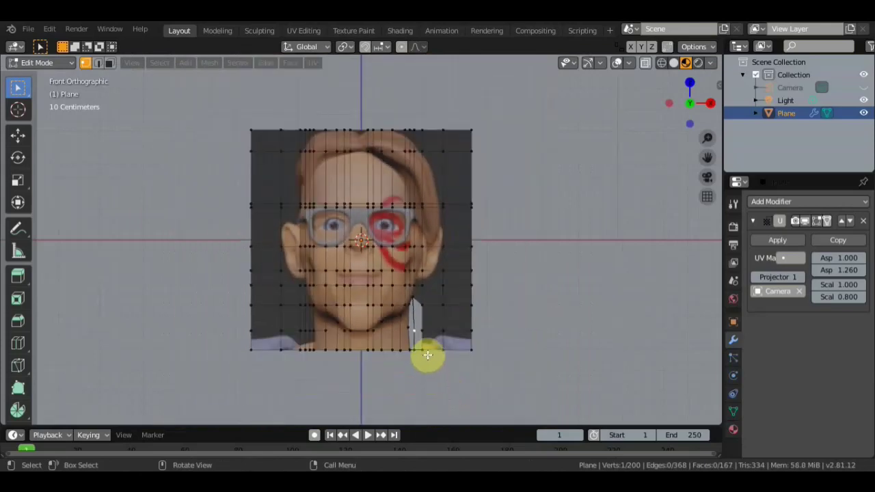
pyautogui.scroll(1, 426, 355)
pyautogui.moveTo(426, 355)
pyautogui.mouseDown(button='middle')
pyautogui.moveTo(432, 352)
pyautogui.moveTo(365, 352)
pyautogui.moveTo(454, 357)
pyautogui.moveTo(431, 356)
pyautogui.moveTo(440, 357)
pyautogui.mouseUp(button='middle')
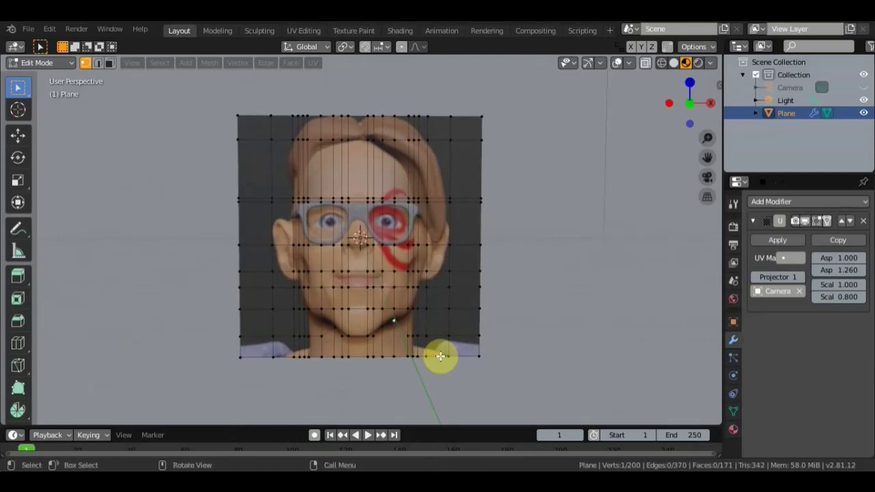
pyautogui.scroll(2, 383, 321)
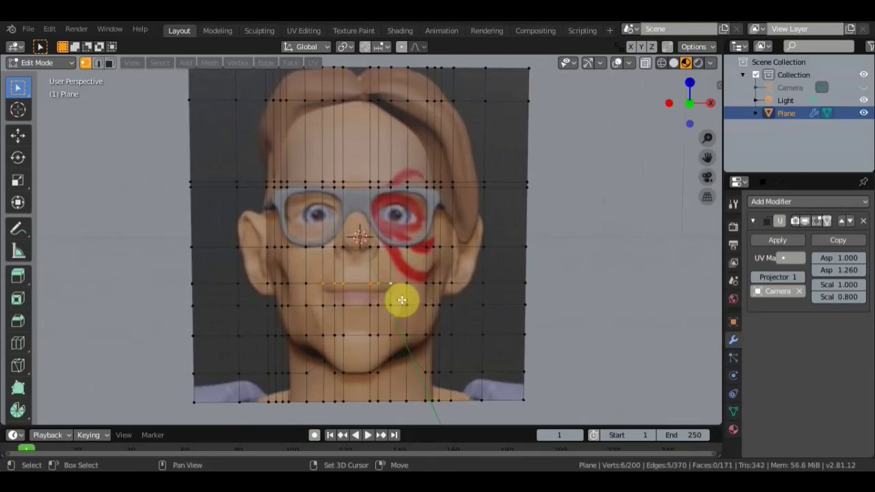
# Step: Circle-select the vertices around the mouth, chin and jaw, brow line and right eye
pyautogui.press('c')
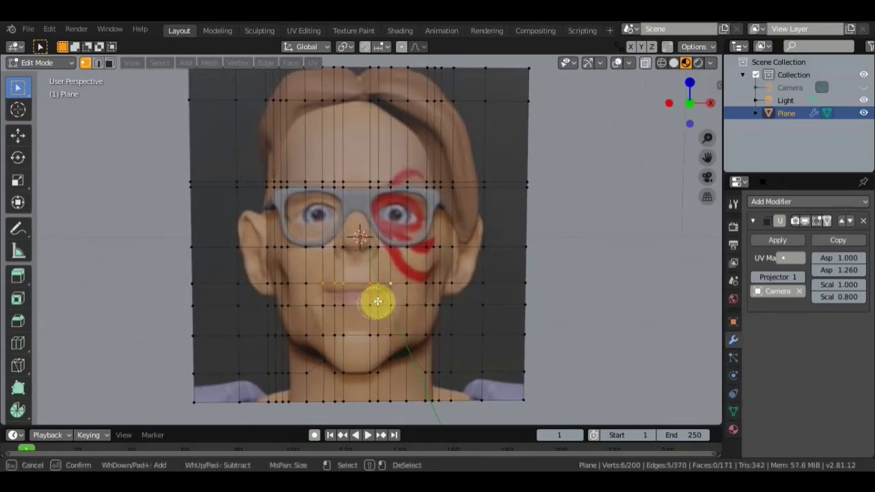
pyautogui.moveTo(378, 301); pyautogui.dragTo(380, 334)
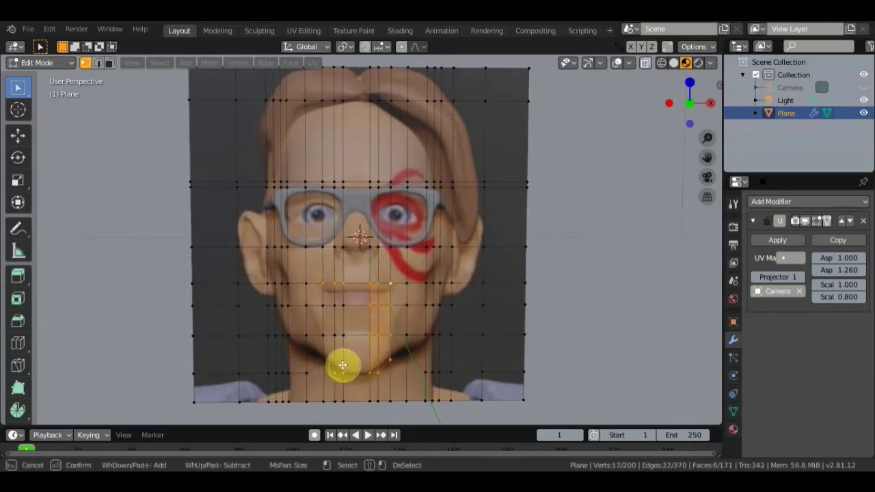
pyautogui.moveTo(335, 311); pyautogui.dragTo(333, 297)
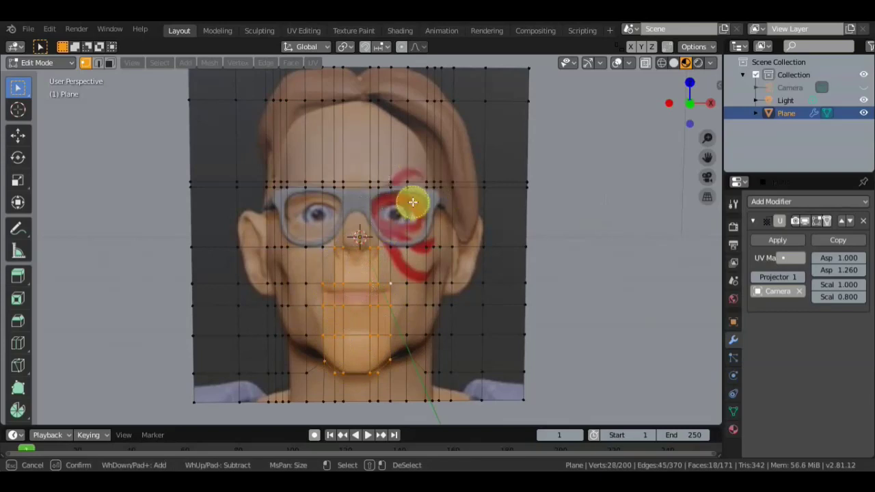
pyautogui.moveTo(419, 197); pyautogui.dragTo(332, 194)
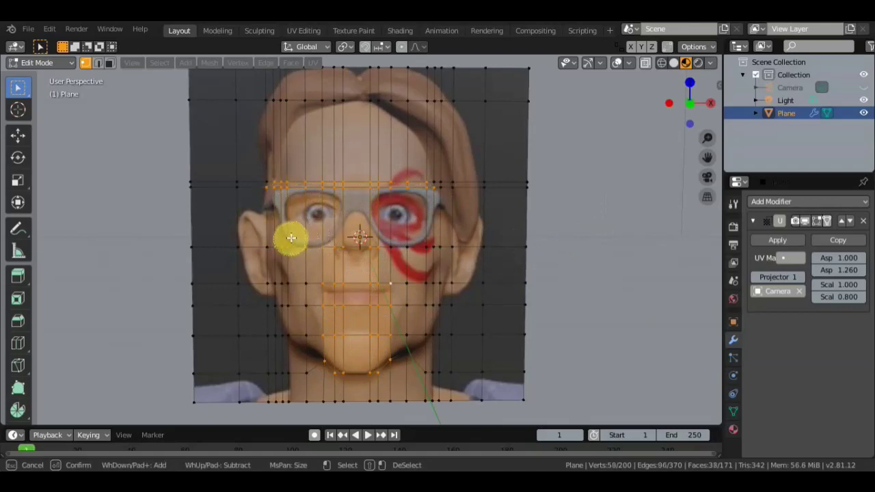
pyautogui.moveTo(391, 232); pyautogui.dragTo(413, 238)
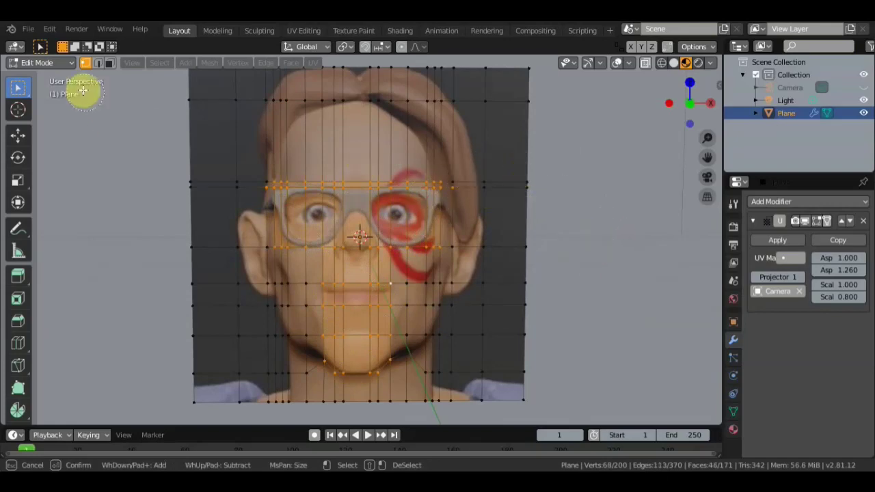
pyautogui.press('Escape')
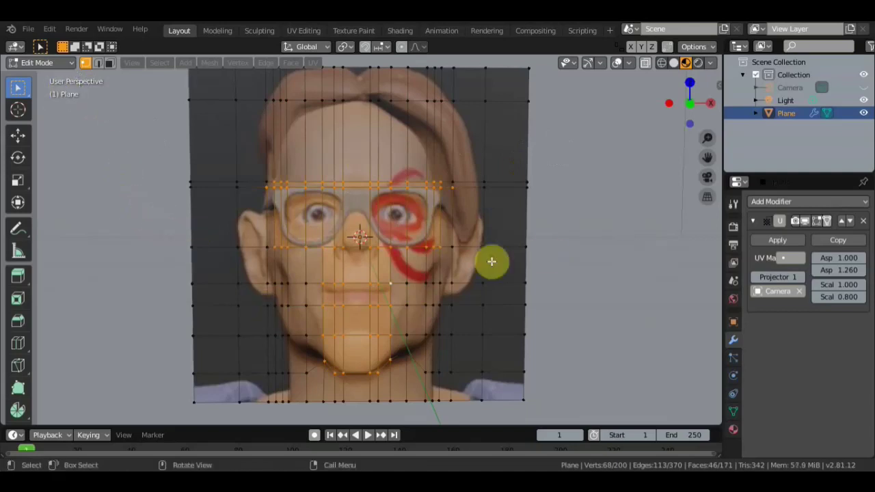
pyautogui.moveTo(492, 260)
pyautogui.mouseDown(button='middle')
pyautogui.moveTo(553, 258)
pyautogui.moveTo(484, 258)
pyautogui.mouseUp(button='middle')
pyautogui.scroll(1, 590, 264)
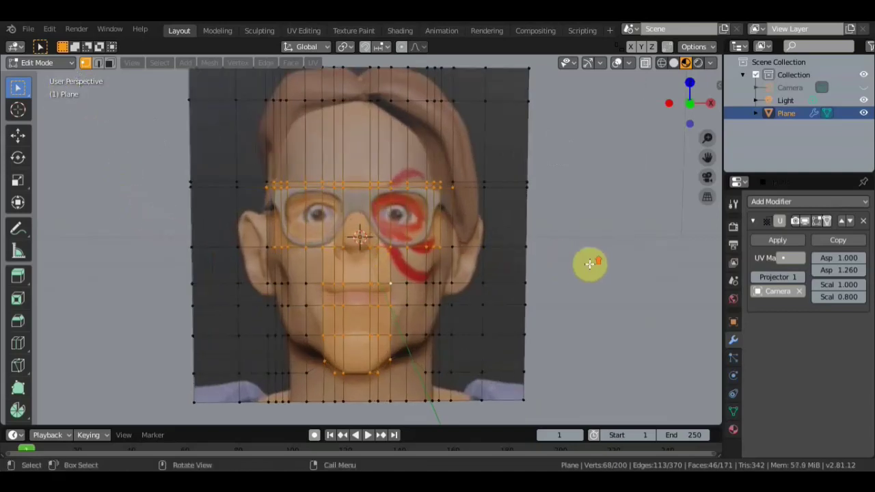
# Step: In Right Orthographic view, move the selected face vertices forward along Y, then orbit to inspect the relief
pyautogui.press('KP_3')
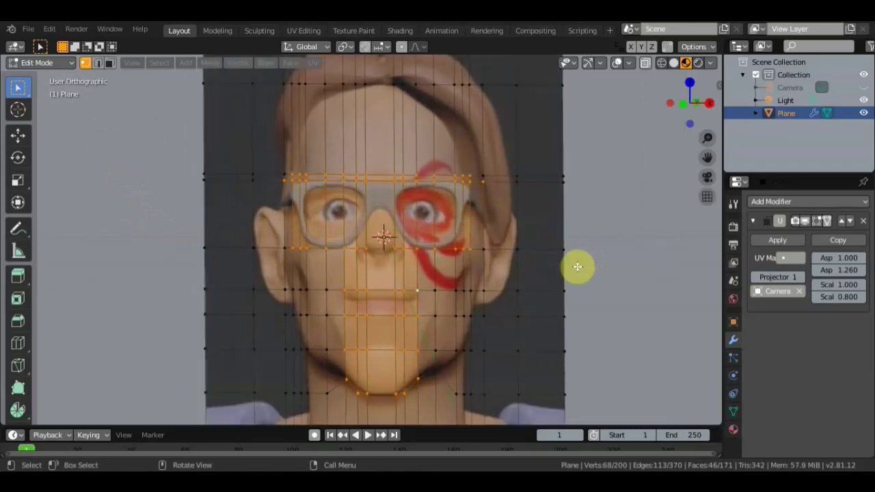
pyautogui.click(27, 138)
pyautogui.moveTo(479, 250); pyautogui.dragTo(443, 259)
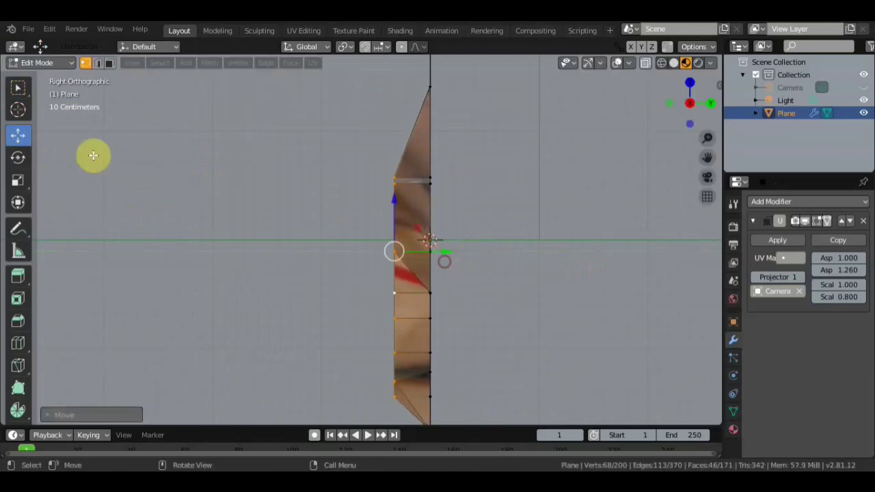
pyautogui.click(20, 89)
pyautogui.moveTo(250, 176); pyautogui.dragTo(414, 261, button='middle')
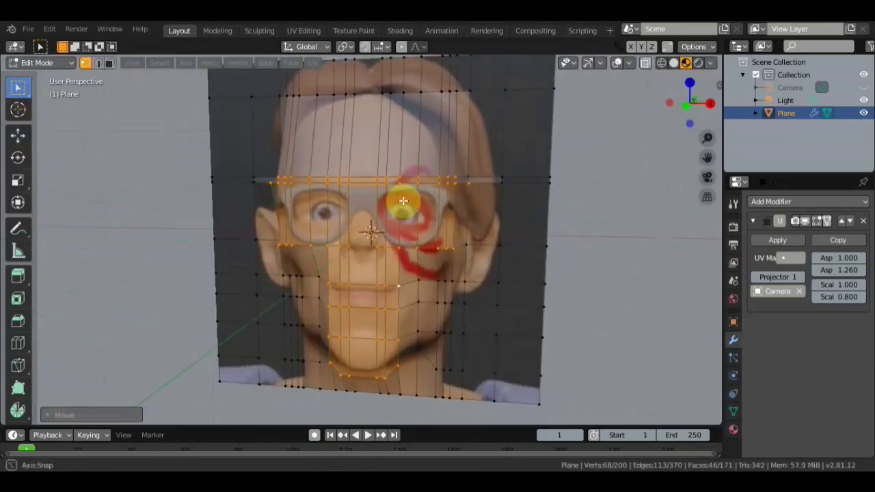
pyautogui.scroll(3, 415, 261)
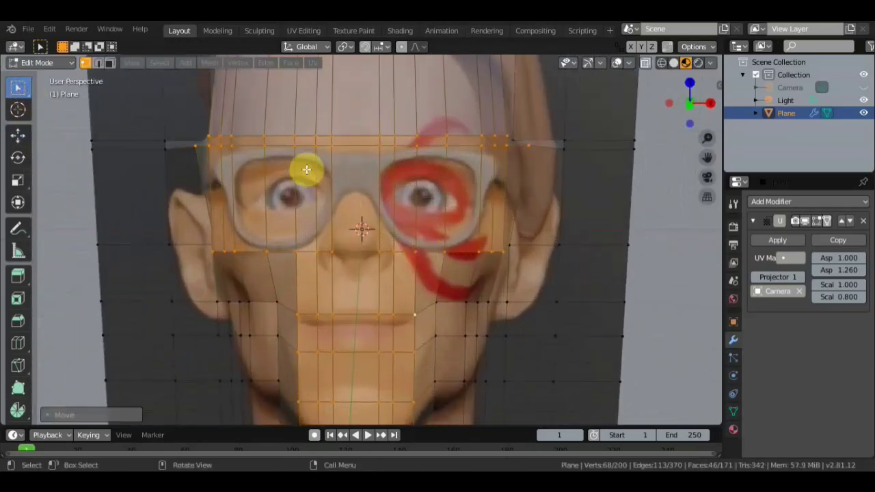
pyautogui.moveTo(303, 171)
pyautogui.mouseDown(button='middle')
pyautogui.moveTo(299, 185)
pyautogui.moveTo(283, 172)
pyautogui.mouseUp(button='middle')
pyautogui.moveTo(309, 217)
pyautogui.mouseDown(button='middle')
pyautogui.moveTo(363, 236)
pyautogui.moveTo(469, 231)
pyautogui.moveTo(438, 247)
pyautogui.moveTo(268, 246)
pyautogui.moveTo(248, 258)
pyautogui.moveTo(299, 306)
pyautogui.moveTo(273, 300)
pyautogui.mouseUp(button='middle')
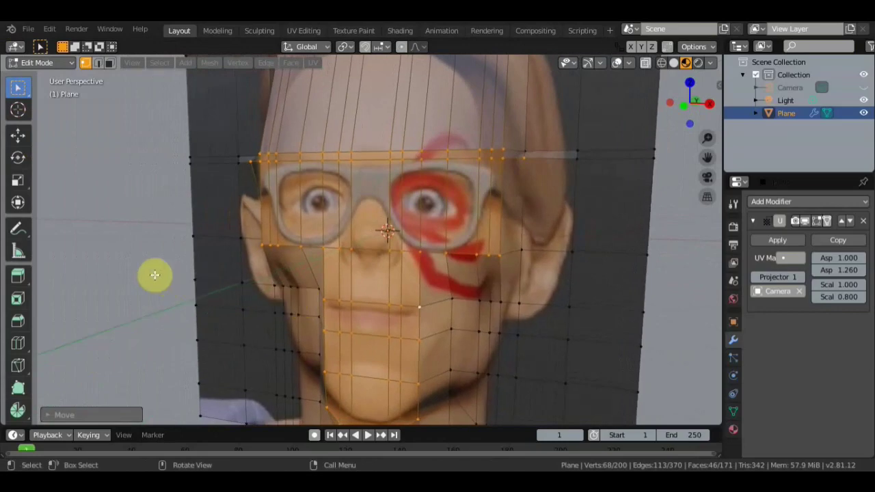
# Step: Deselect all and reposition several vertices on the left cheek
pyautogui.click(121, 266)
pyautogui.moveTo(330, 307); pyautogui.dragTo(317, 307, button='middle')
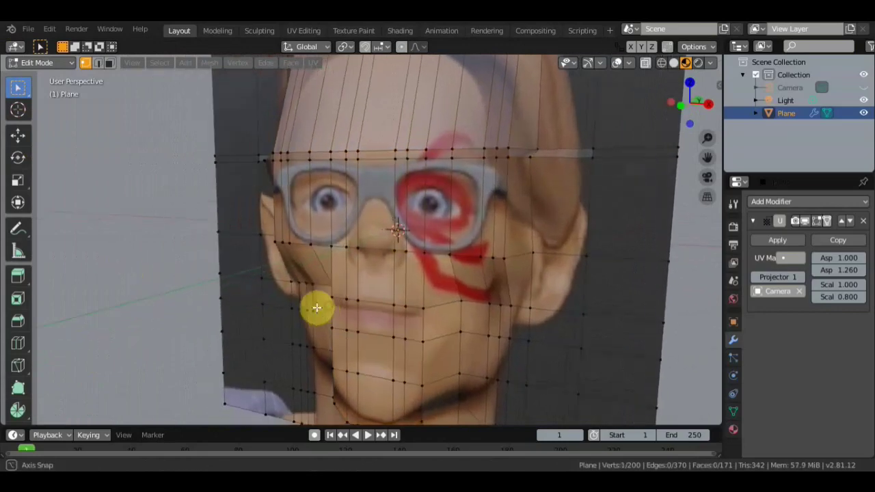
pyautogui.press('g')
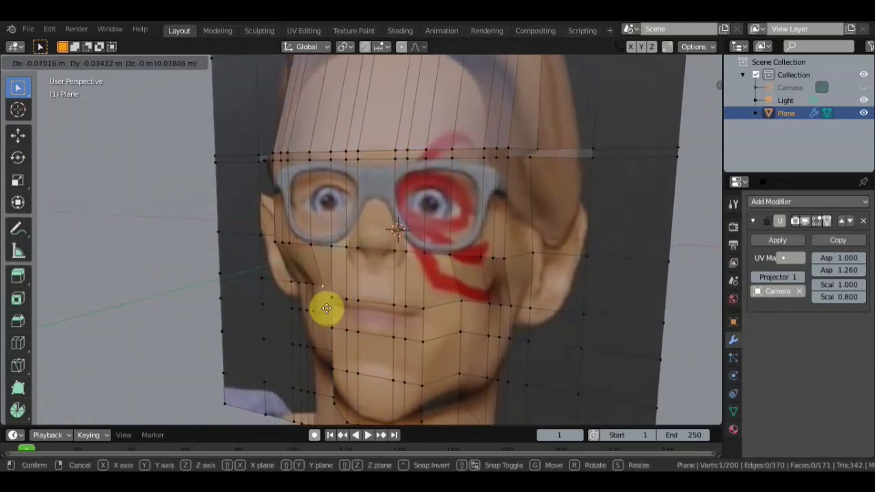
pyautogui.click(305, 308)
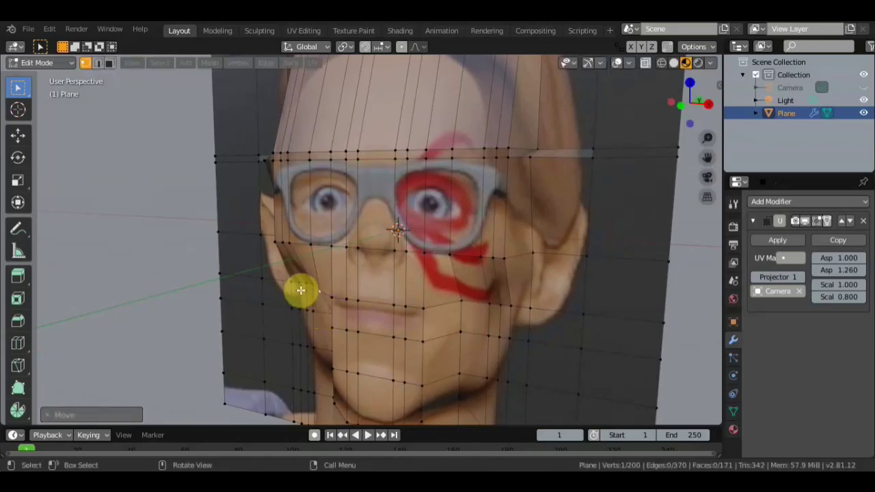
pyautogui.press('g')
pyautogui.click(301, 288)
pyautogui.press('g')
pyautogui.click(301, 295)
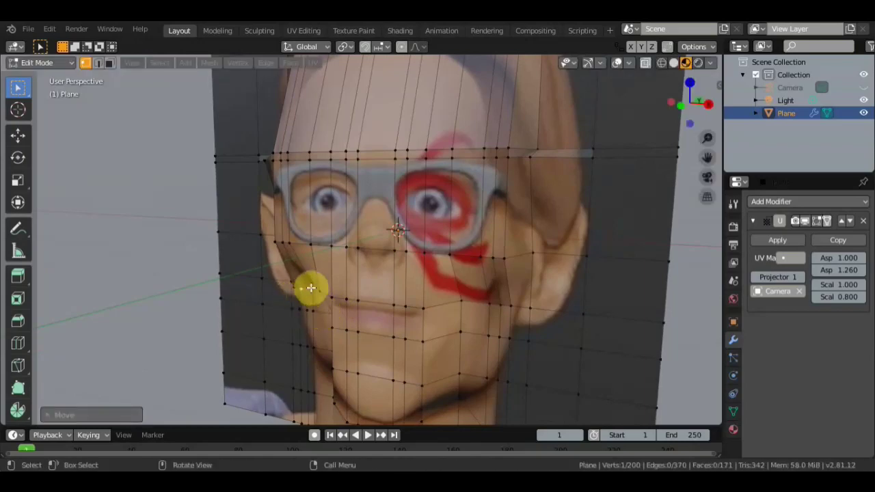
pyautogui.press('g')
pyautogui.click(309, 288)
# Step: Adjust two more vertices near the cheek from a new viewing angle
pyautogui.moveTo(307, 289)
pyautogui.mouseDown(button='middle')
pyautogui.moveTo(307, 303)
pyautogui.moveTo(318, 283)
pyautogui.moveTo(313, 294)
pyautogui.moveTo(297, 294)
pyautogui.mouseUp(button='middle')
pyautogui.press('g')
pyautogui.click(316, 283)
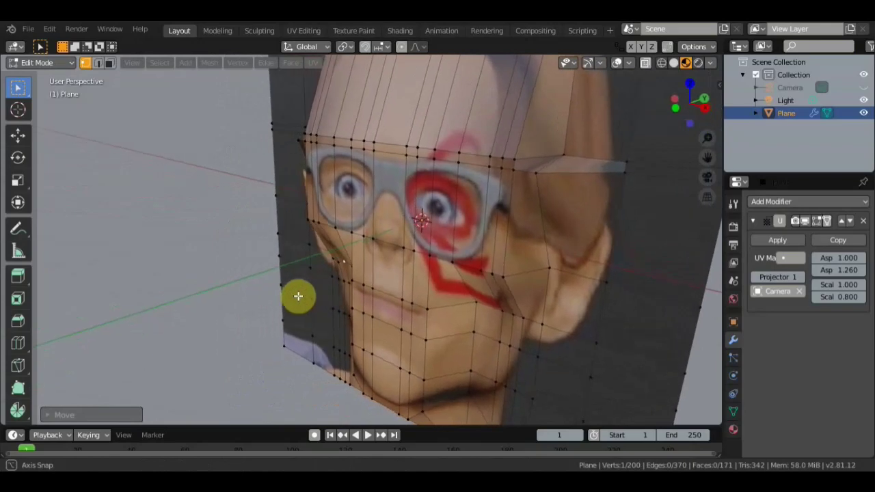
pyautogui.press('g')
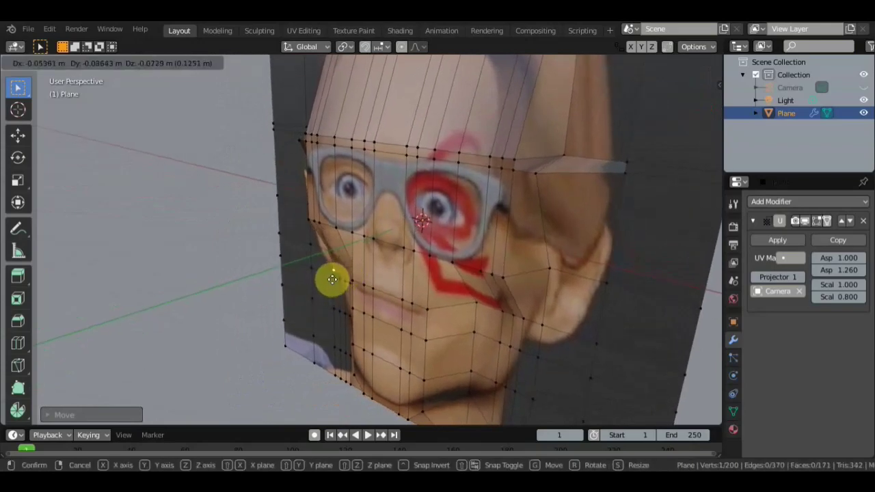
pyautogui.click(334, 278)
pyautogui.moveTo(346, 280); pyautogui.dragTo(394, 303, button='middle')
# Step: Drop a left-cheek vertex down-right and nudge it into place
pyautogui.click(304, 267)
pyautogui.press('g')
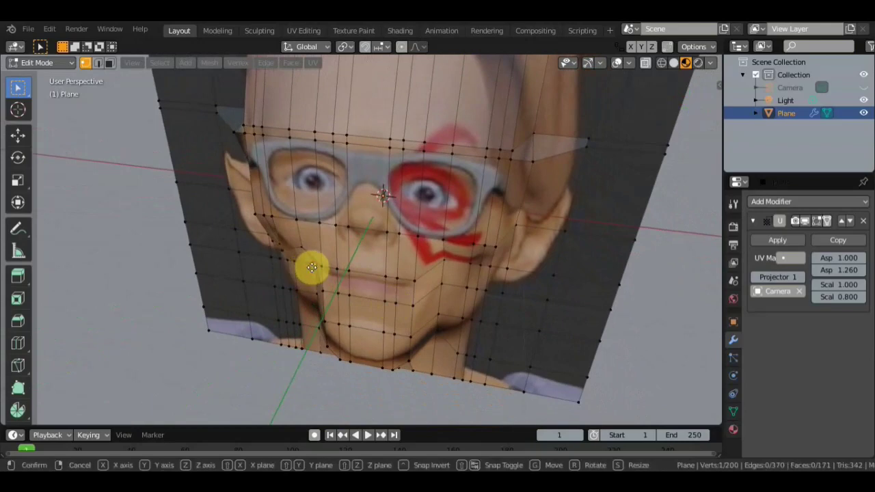
pyautogui.click(310, 290)
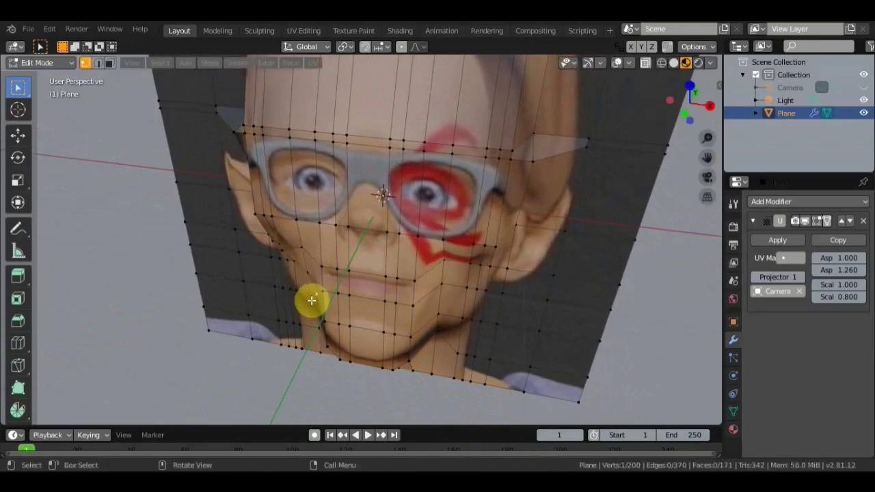
pyautogui.press('g')
pyautogui.click(292, 289)
pyautogui.press('g')
pyautogui.click(289, 292)
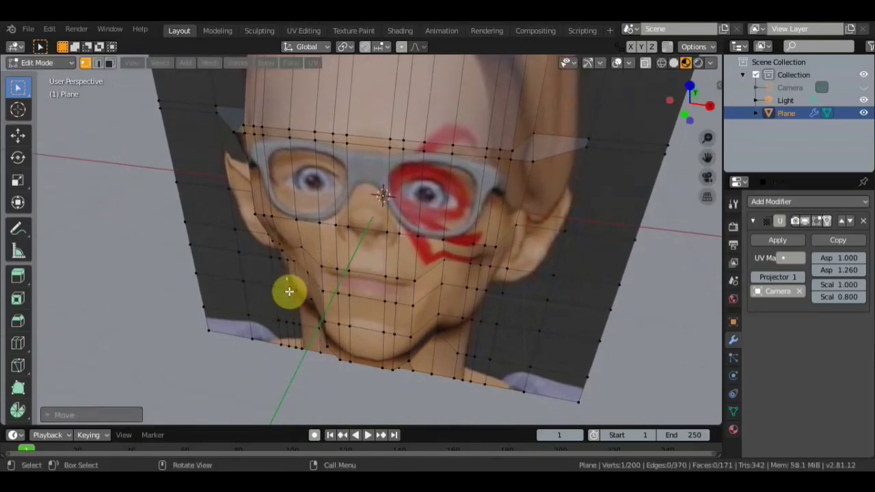
# Step: Move further cheek vertices onto the face outline from a near-frontal view
pyautogui.press('g')
pyautogui.click(308, 289)
pyautogui.moveTo(308, 289); pyautogui.dragTo(331, 274, button='middle')
pyautogui.press('g')
pyautogui.click(254, 369)
pyautogui.press('g')
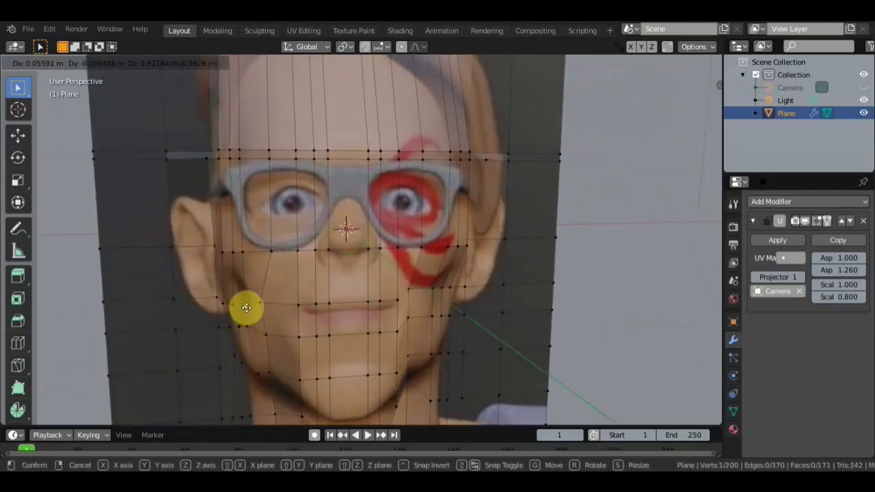
pyautogui.click(246, 307)
pyautogui.press('g')
pyautogui.click(226, 303)
pyautogui.press('g')
pyautogui.click(229, 307)
pyautogui.moveTo(229, 307); pyautogui.dragTo(248, 230, button='middle')
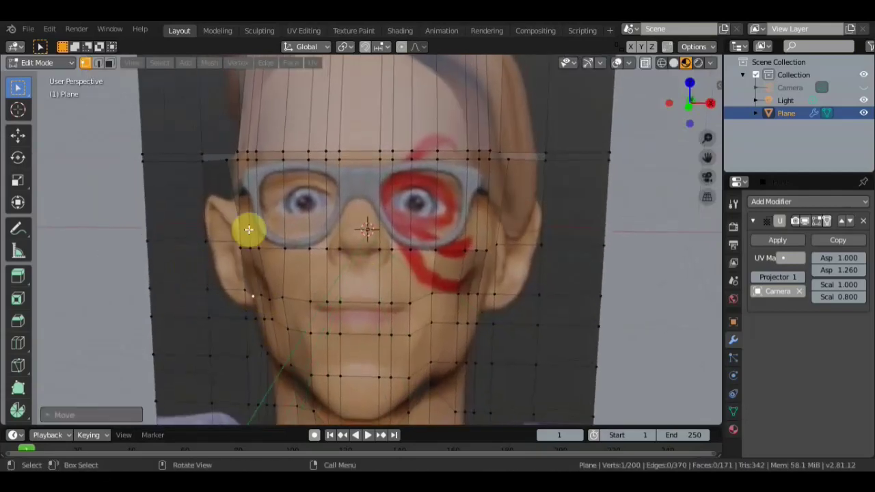
# Step: Reposition vertices beside the left ear, at the glasses edge and beside the nose
pyautogui.click(232, 164)
pyautogui.press('g')
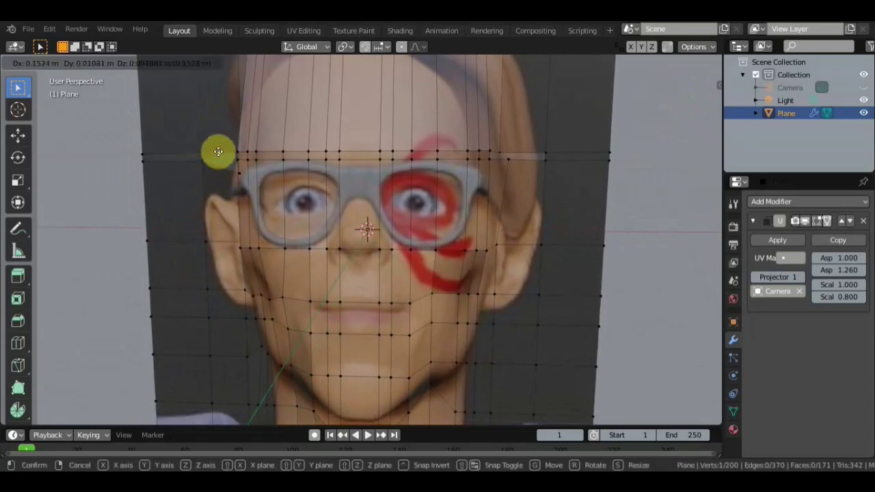
pyautogui.click(197, 149)
pyautogui.press('g')
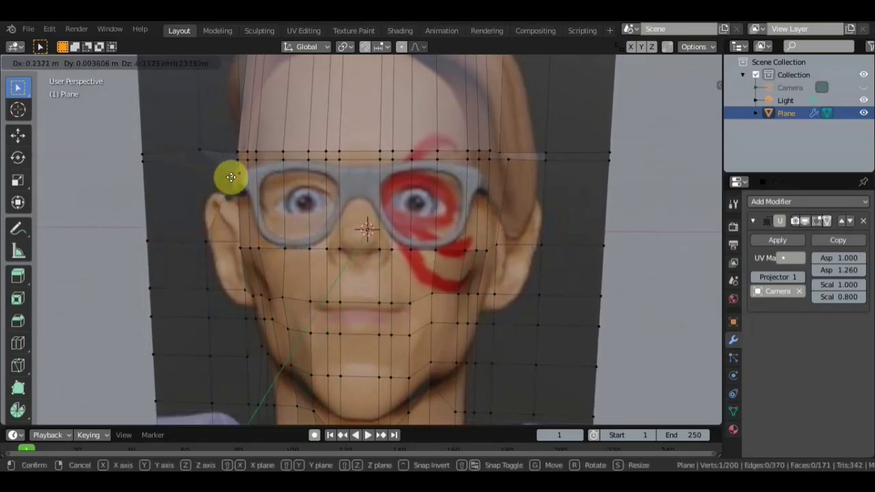
pyautogui.click(237, 153)
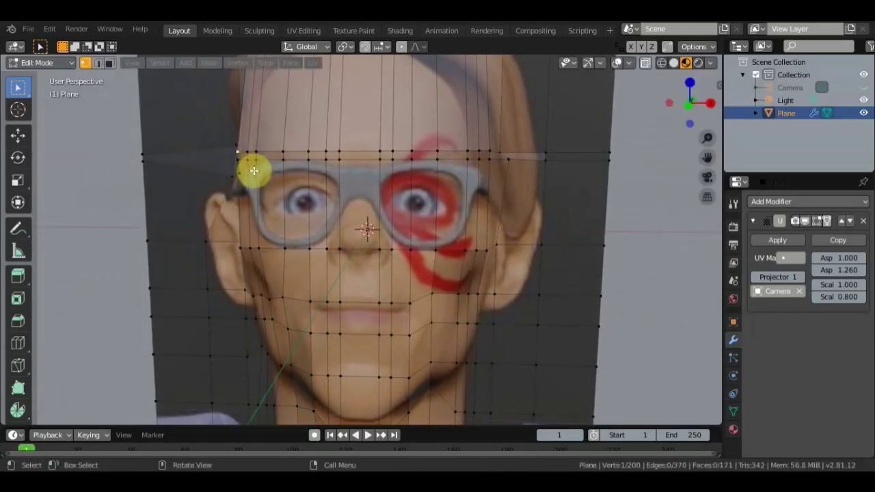
pyautogui.press('g')
pyautogui.rightClick(244, 168)
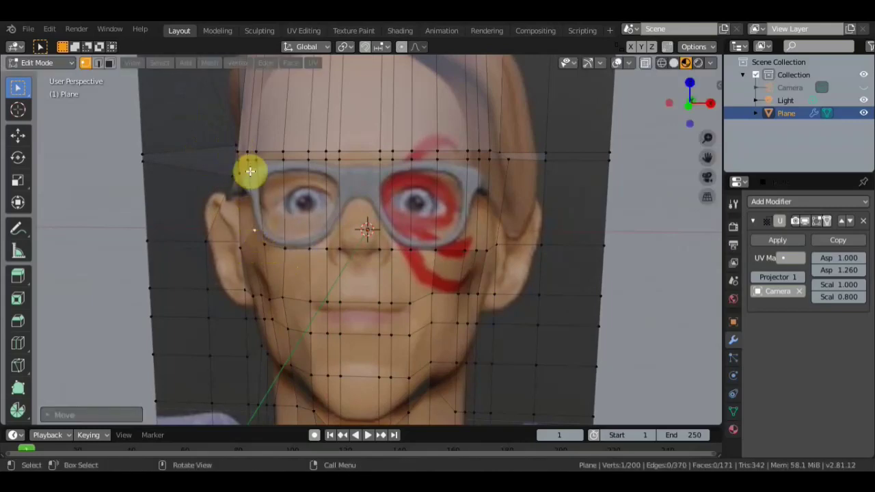
pyautogui.click(391, 245)
pyautogui.press('g')
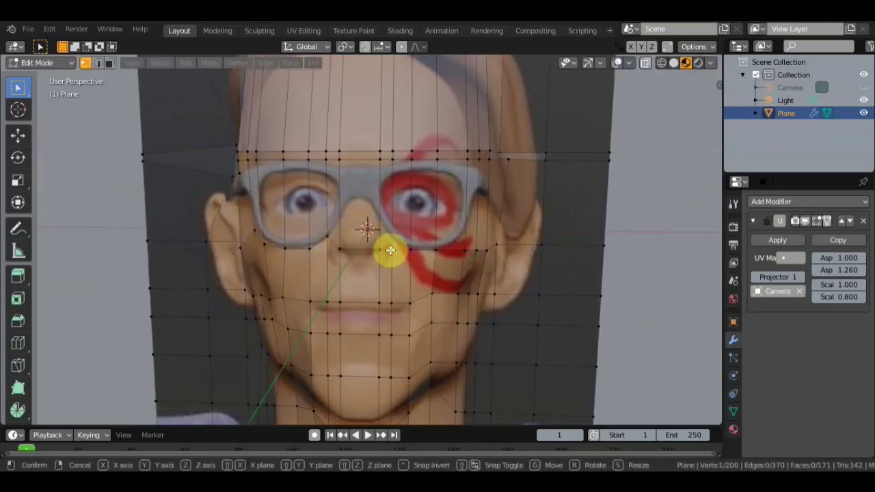
pyautogui.click(378, 253)
# Step: Return a left-edge vertex to the plane's straight edge and reposition a top-right vertex
pyautogui.moveTo(378, 252)
pyautogui.mouseDown(button='middle')
pyautogui.moveTo(342, 263)
pyautogui.moveTo(383, 249)
pyautogui.moveTo(201, 183)
pyautogui.mouseUp(button='middle')
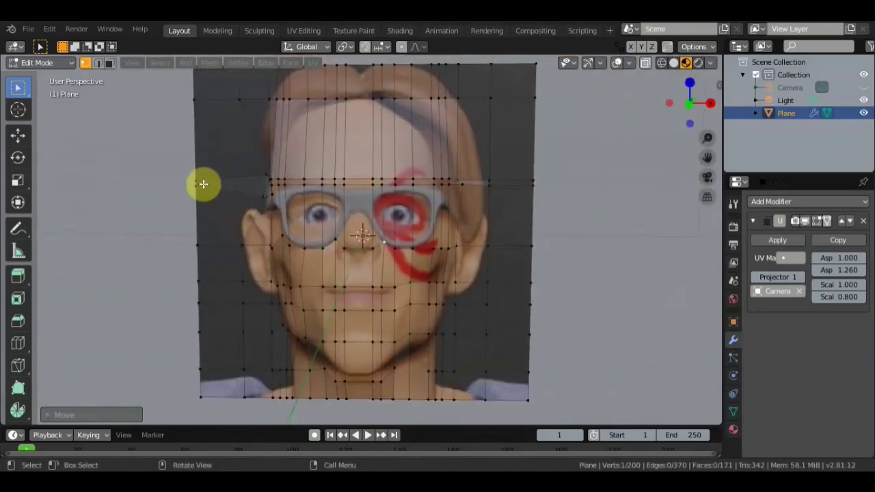
pyautogui.click(201, 183)
pyautogui.press('g')
pyautogui.click(196, 160)
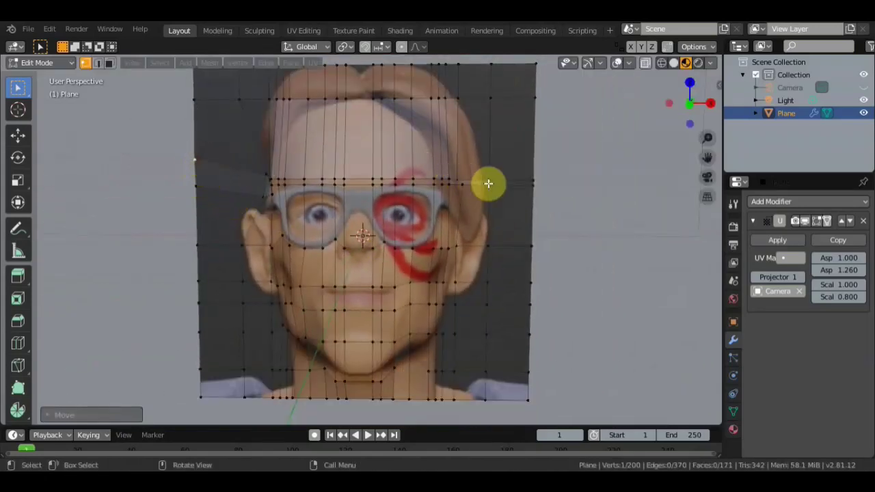
pyautogui.click(463, 102)
pyautogui.press('g')
pyautogui.click(455, 180)
# Step: Move vertices at the right temple and beside the right eye onto the face outline
pyautogui.click(484, 182)
pyautogui.press('g')
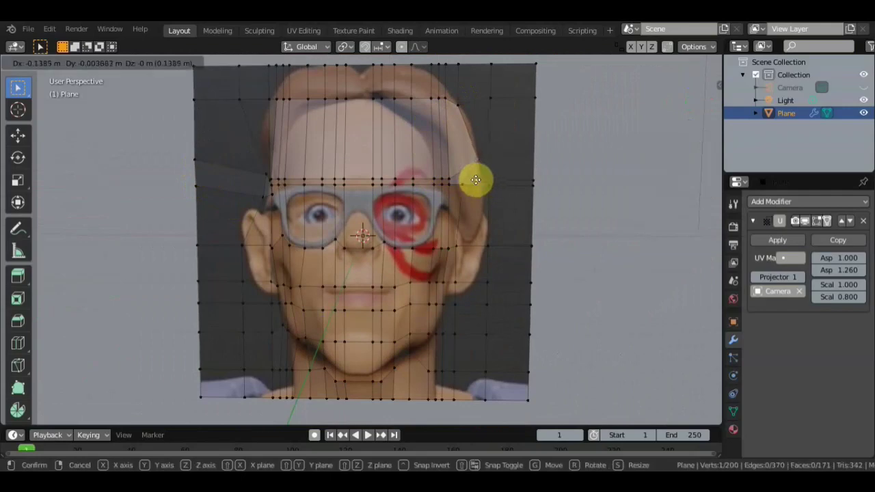
pyautogui.click(470, 193)
pyautogui.click(472, 185)
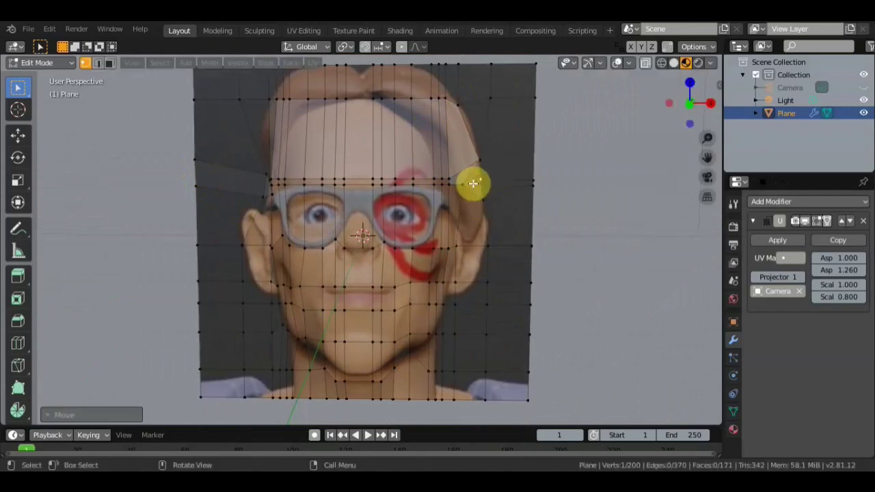
pyautogui.press('g')
pyautogui.click(460, 193)
pyautogui.moveTo(460, 192)
pyautogui.mouseDown(button='middle')
pyautogui.moveTo(312, 226)
pyautogui.moveTo(426, 250)
pyautogui.moveTo(319, 248)
pyautogui.moveTo(441, 196)
pyautogui.moveTo(397, 189)
pyautogui.mouseUp(button='middle')
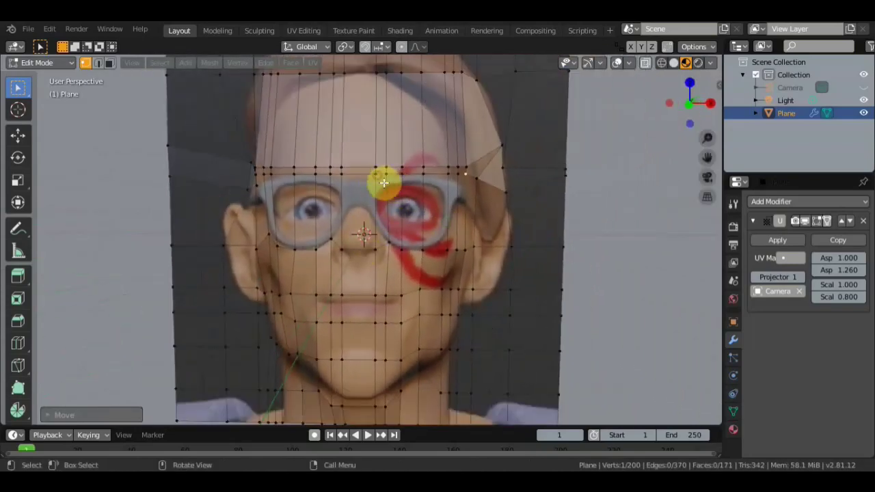
# Step: Further adjust vertices by the right eye, the right temple and along the brow
pyautogui.keyDown('shift'); pyautogui.click(386, 180); pyautogui.keyUp('shift')
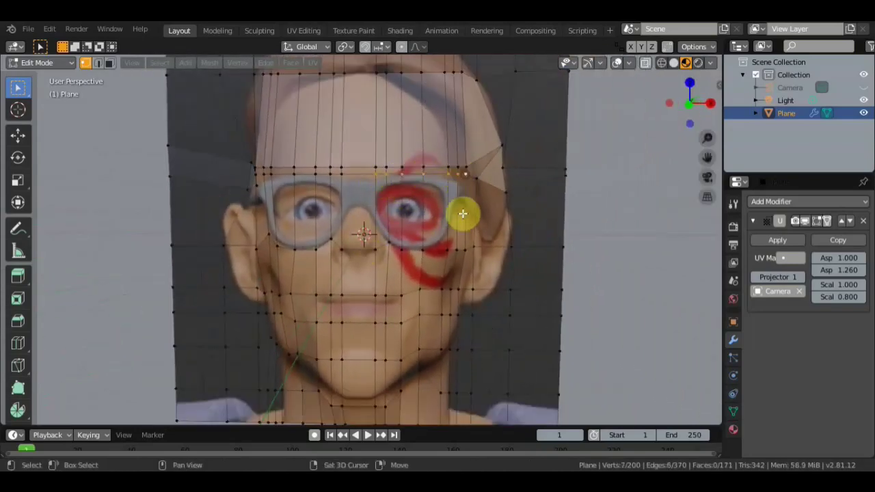
pyautogui.hotkey('alt', 'a')
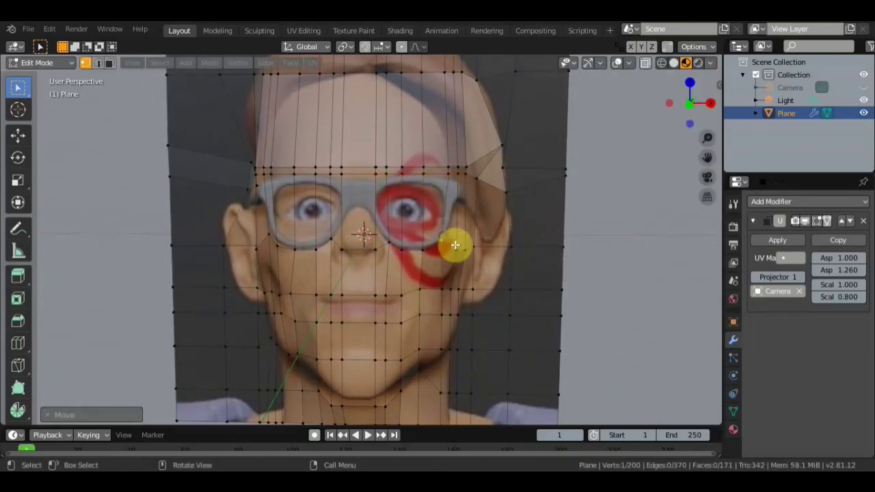
pyautogui.press('g')
pyautogui.click(460, 191)
pyautogui.press('g')
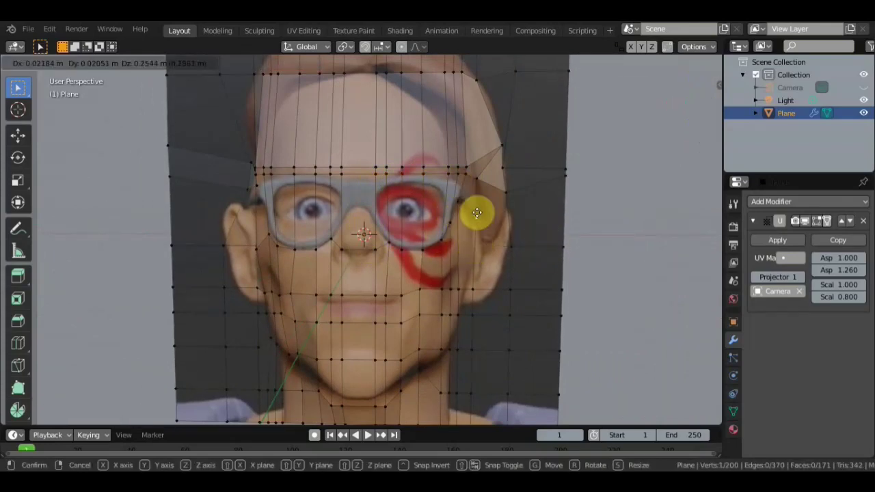
pyautogui.click(475, 197)
pyautogui.press('g')
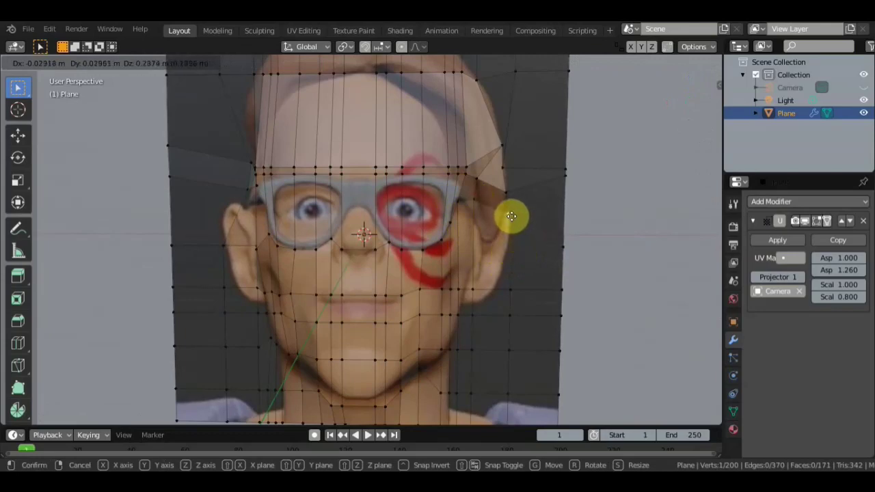
pyautogui.click(509, 206)
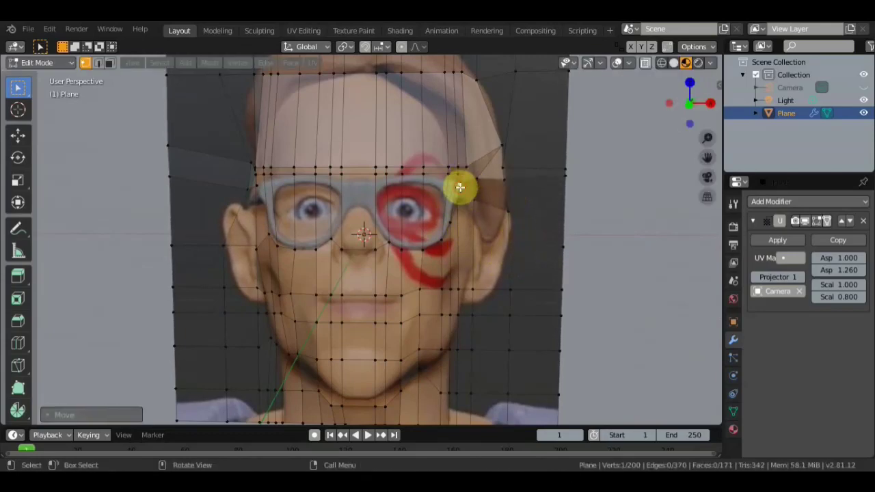
pyautogui.press('g')
pyautogui.click(410, 176)
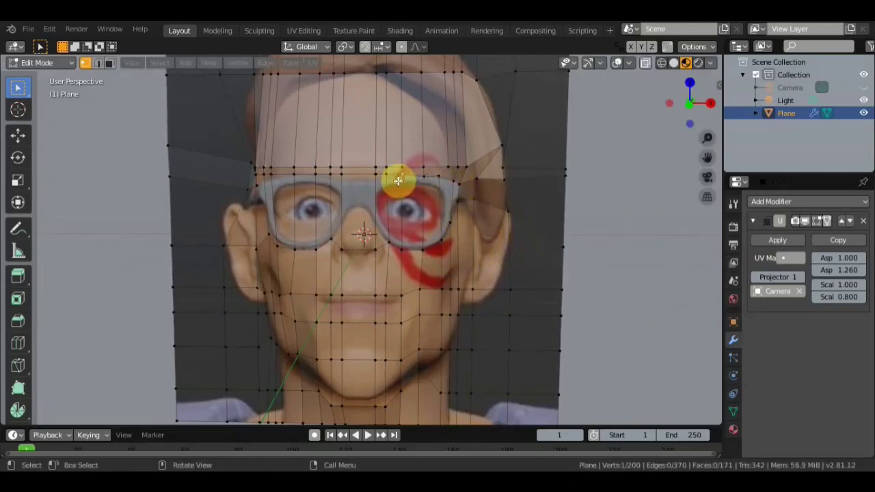
pyautogui.press('g')
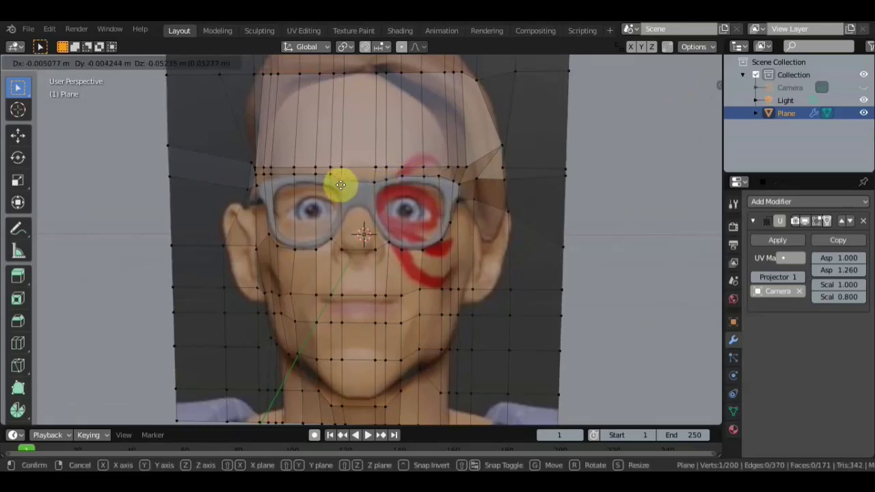
pyautogui.click(328, 176)
# Step: Reposition vertices by the left glasses edge and near the nose
pyautogui.press('g')
pyautogui.click(263, 183)
pyautogui.press('g')
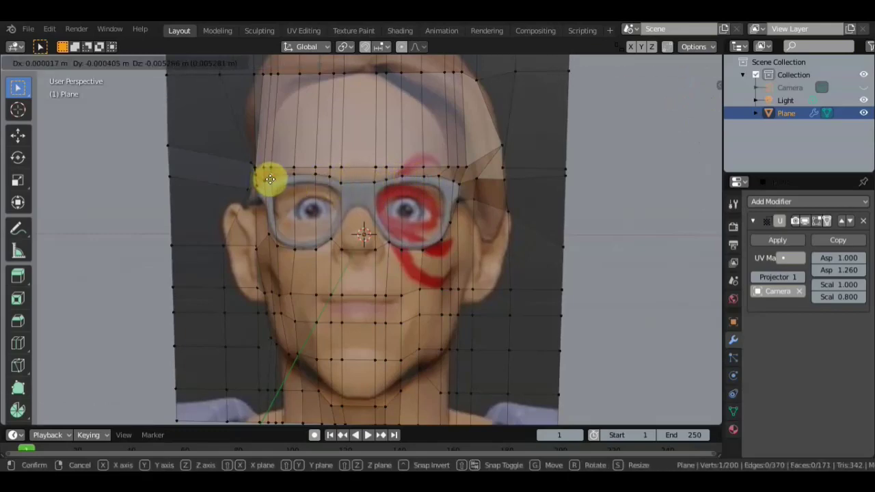
pyautogui.click(269, 179)
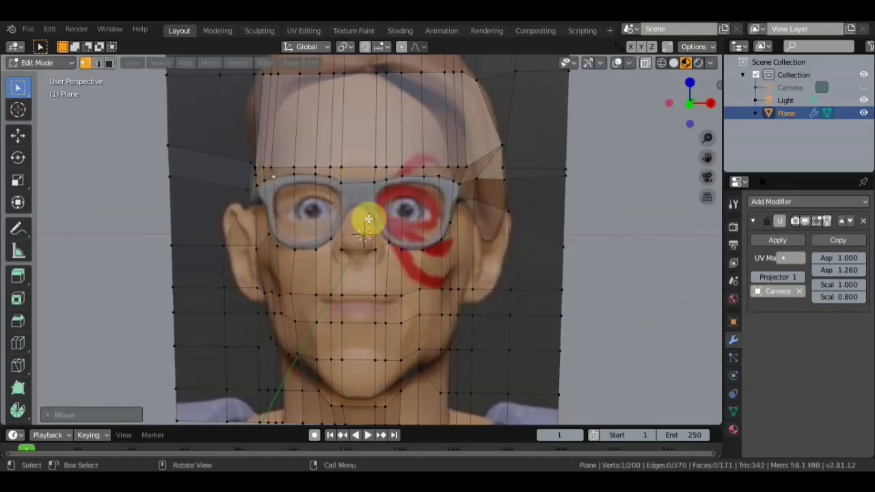
pyautogui.press('g')
pyautogui.click(230, 210)
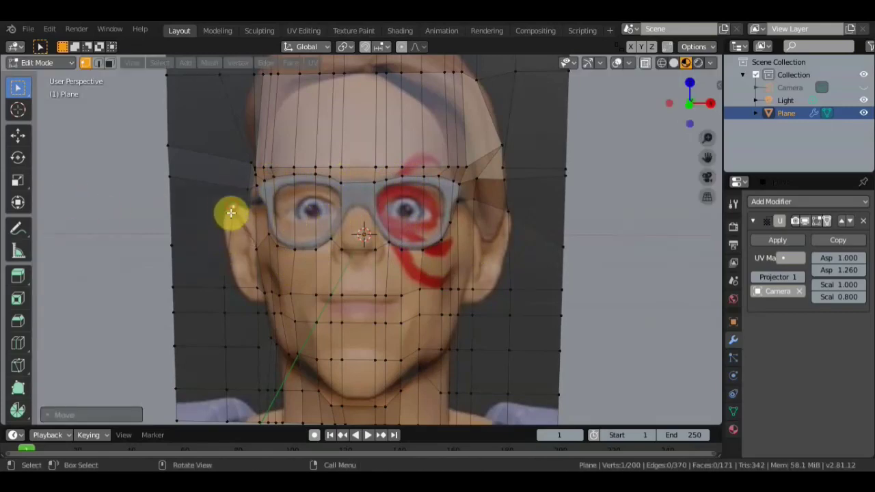
# Step: Pull vertices by the left ear and left edge onto the ear outline
pyautogui.press('g')
pyautogui.click(174, 244)
pyautogui.press('g')
pyautogui.click(169, 208)
pyautogui.press('g')
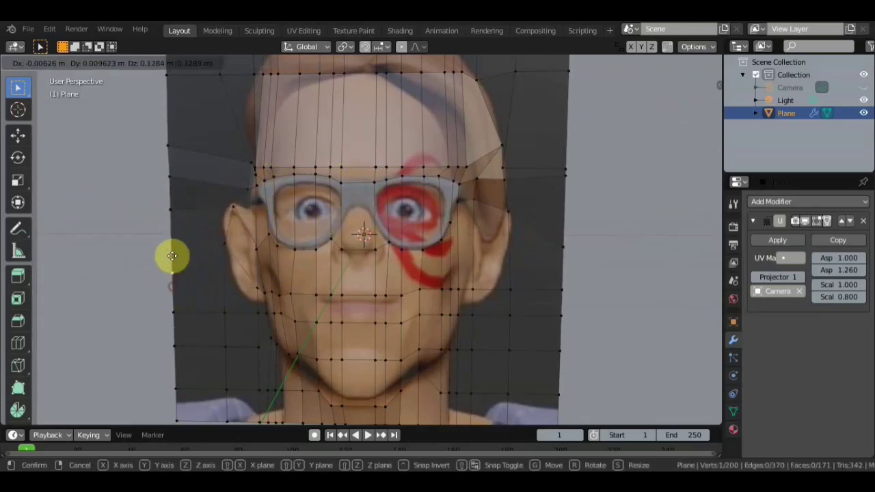
pyautogui.click(172, 254)
pyautogui.press('g')
pyautogui.click(225, 211)
pyautogui.press('g')
pyautogui.click(255, 229)
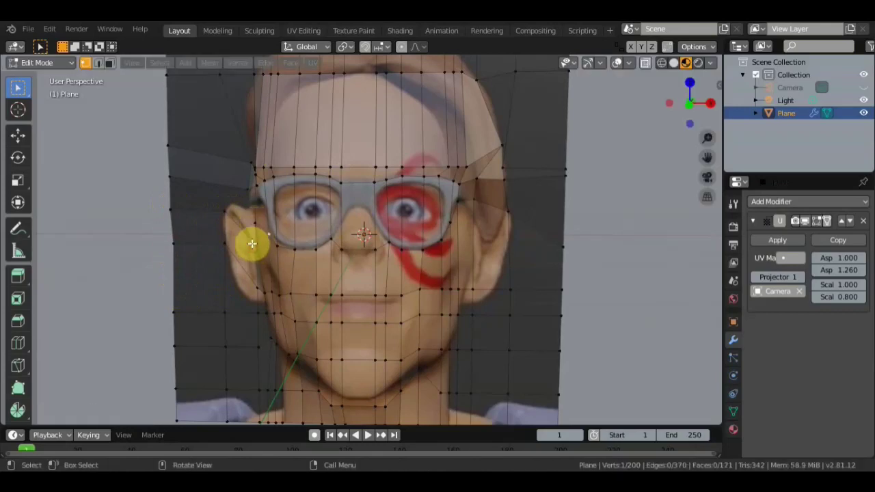
# Step: Circle-select the vertices along the brow line
pyautogui.moveTo(302, 196)
pyautogui.mouseDown(button='middle')
pyautogui.moveTo(504, 223)
pyautogui.moveTo(500, 254)
pyautogui.moveTo(348, 449)
pyautogui.mouseUp(button='middle')
pyautogui.press('c')
pyautogui.moveTo(262, 160); pyautogui.dragTo(469, 152)
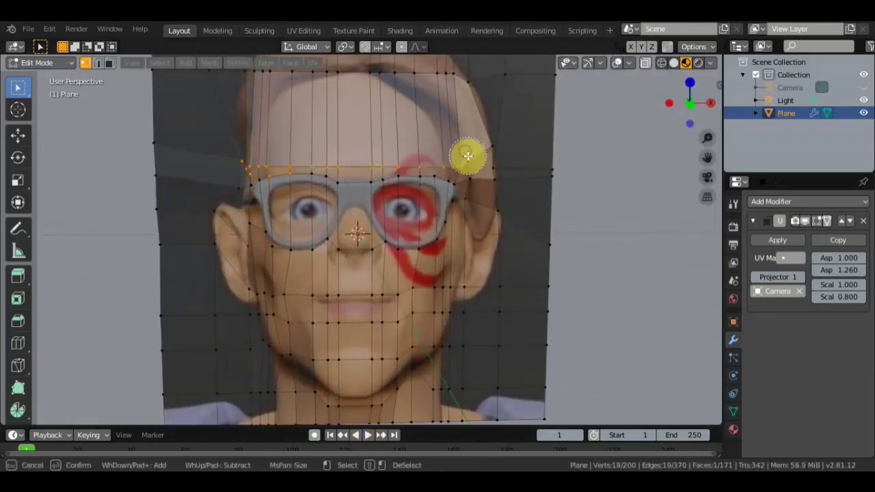
# Step: Push the brush-selected brow vertices slightly forward, checking the depth from a side view
pyautogui.rightClick(288, 185)
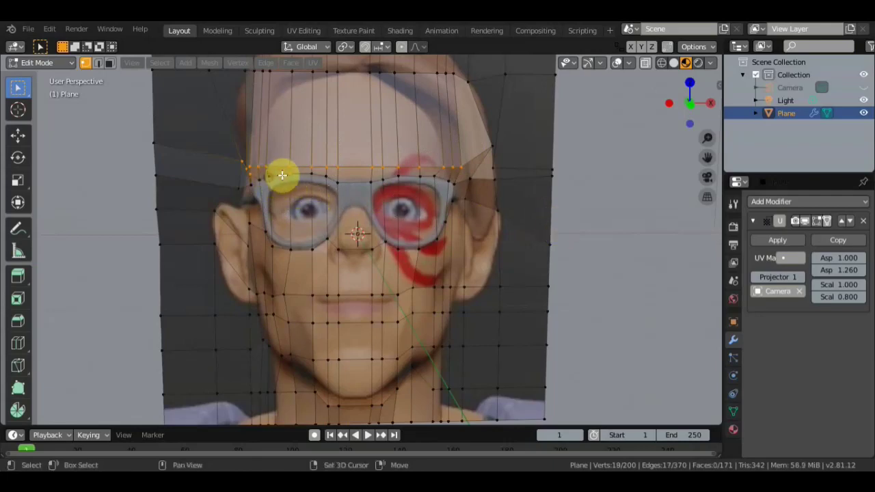
pyautogui.moveTo(250, 176)
pyautogui.mouseDown(button='middle')
pyautogui.moveTo(488, 218)
pyautogui.moveTo(68, 107)
pyautogui.mouseUp(button='middle')
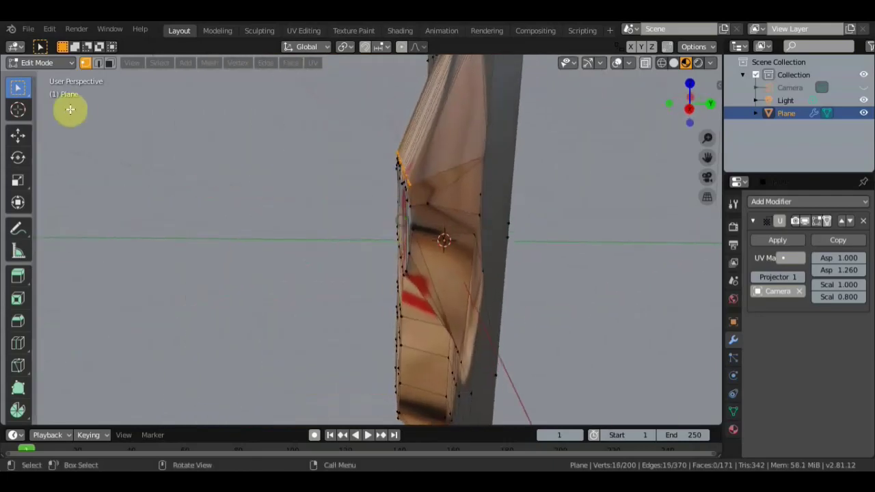
pyautogui.click(18, 135)
pyautogui.moveTo(461, 162); pyautogui.dragTo(469, 166)
pyautogui.moveTo(416, 121)
pyautogui.mouseDown(button='middle')
pyautogui.moveTo(415, 249)
pyautogui.moveTo(465, 186)
pyautogui.mouseUp(button='middle')
# Step: Select a single vertex at the side of the head and nudge it into place
pyautogui.press('w')
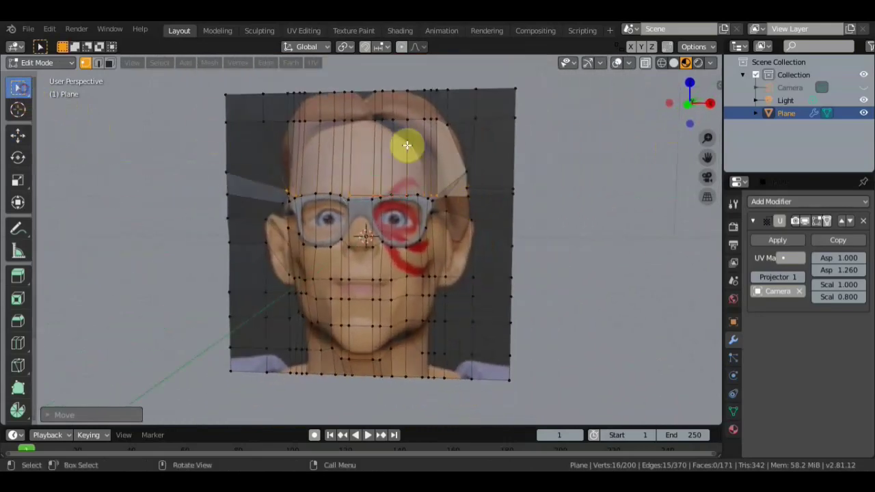
pyautogui.click(479, 164)
pyautogui.press('g')
pyautogui.click(477, 158)
# Step: Try deleting the faces around that vertex via Delete > Faces, then undo it
pyautogui.press('x')
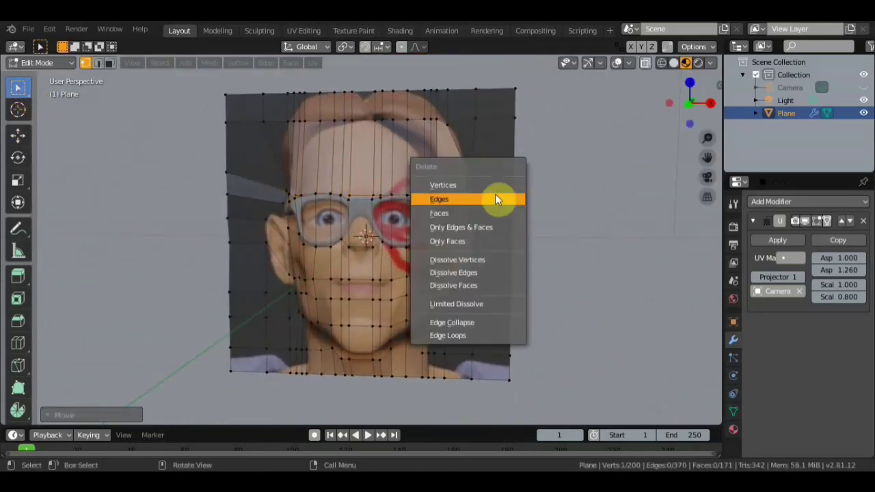
pyautogui.press('Escape')
pyautogui.press('x')
pyautogui.press('Escape')
pyautogui.press('x')
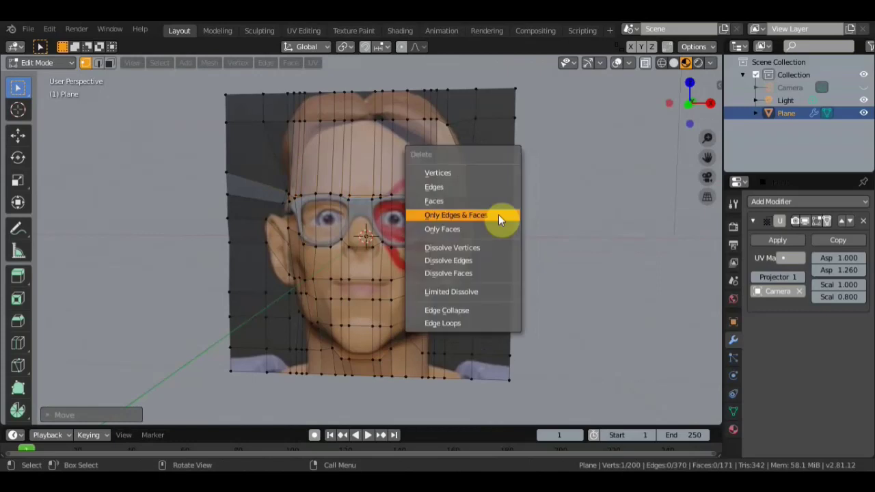
pyautogui.click(471, 196)
pyautogui.hotkey('ctrl', 'z')
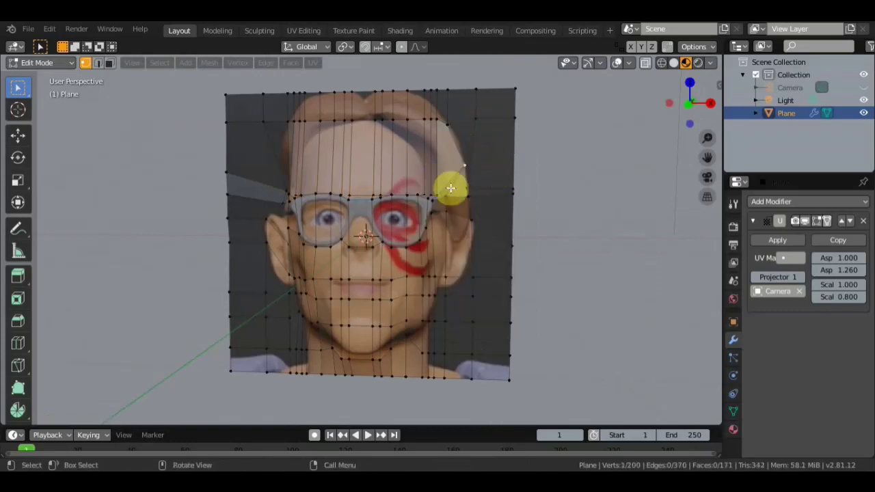
# Step: Move the vertex near the right ear onto the head outline beside the ear
pyautogui.press('g')
pyautogui.click(452, 186)
pyautogui.press('g')
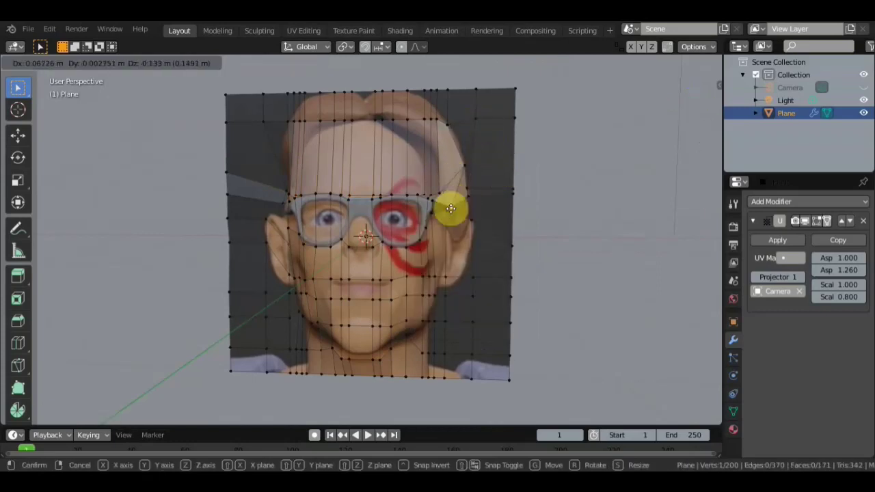
pyautogui.click(447, 212)
pyautogui.press('g')
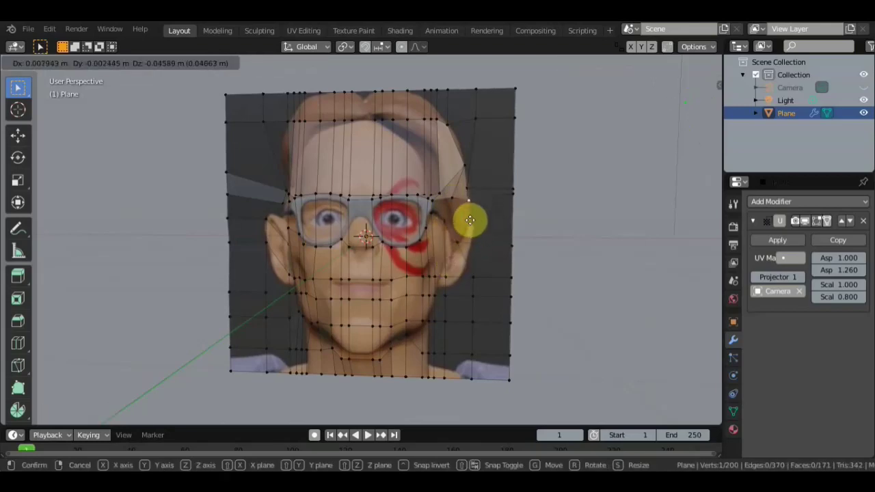
pyautogui.click(471, 220)
pyautogui.scroll(4, 464, 167)
# Step: Reposition the upper-right vertex, then adjust its depth from a side view
pyautogui.press('g')
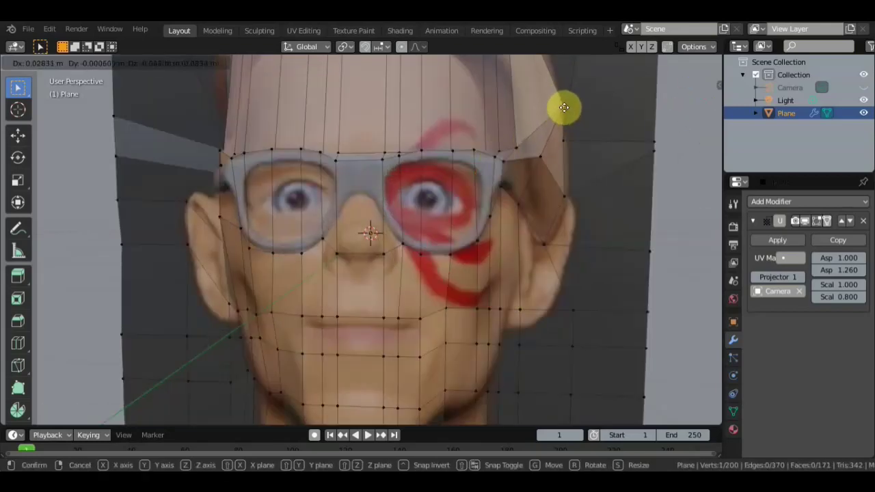
pyautogui.click(538, 164)
pyautogui.moveTo(537, 164)
pyautogui.mouseDown(button='middle')
pyautogui.moveTo(440, 187)
pyautogui.moveTo(430, 221)
pyautogui.mouseUp(button='middle')
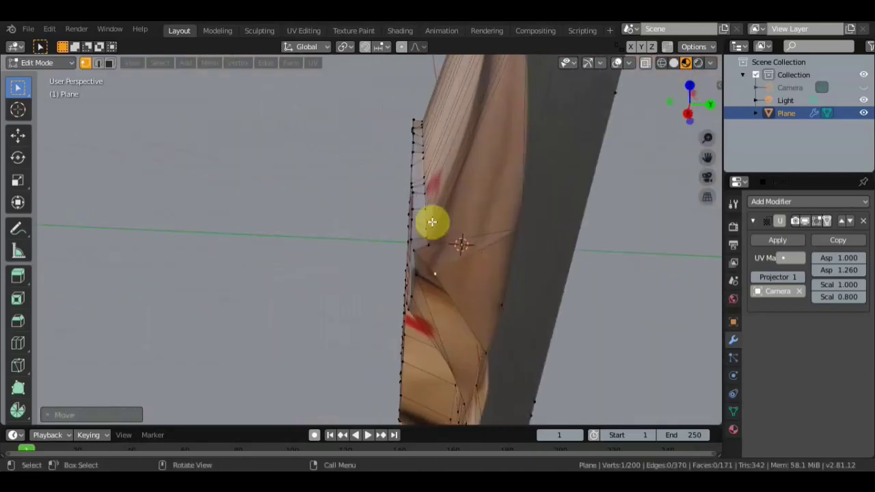
pyautogui.press('g')
pyautogui.click(461, 273)
pyautogui.moveTo(461, 273)
pyautogui.mouseDown(button='middle')
pyautogui.moveTo(504, 271)
pyautogui.moveTo(563, 293)
pyautogui.moveTo(478, 292)
pyautogui.moveTo(527, 278)
pyautogui.moveTo(477, 263)
pyautogui.mouseUp(button='middle')
# Step: Pull further right-side vertices forward and realign them from a near-front view
pyautogui.press('g')
pyautogui.click(479, 296)
pyautogui.press('g')
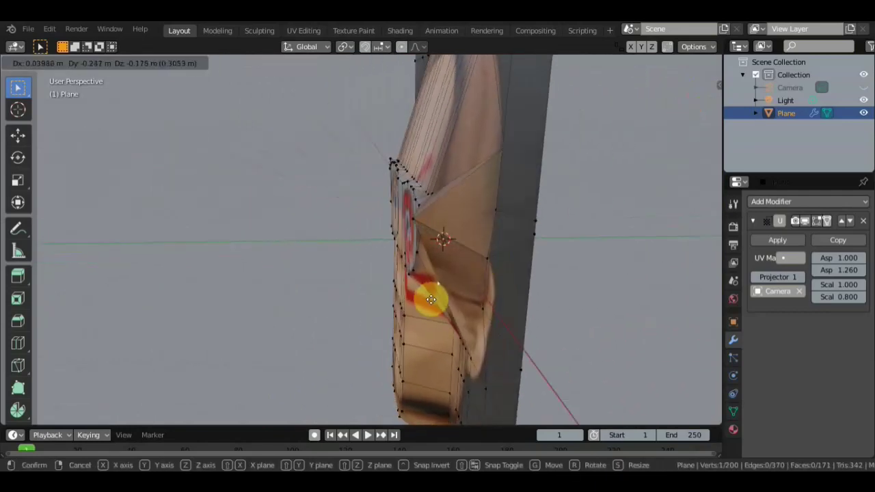
pyautogui.click(367, 296)
pyautogui.moveTo(367, 297)
pyautogui.mouseDown(button='middle')
pyautogui.moveTo(527, 303)
pyautogui.moveTo(586, 277)
pyautogui.moveTo(403, 141)
pyautogui.moveTo(503, 146)
pyautogui.moveTo(496, 198)
pyautogui.mouseUp(button='middle')
pyautogui.press('g')
pyautogui.click(512, 289)
# Step: Move a top-of-head vertex up onto the hair outline
pyautogui.scroll(1, 495, 198)
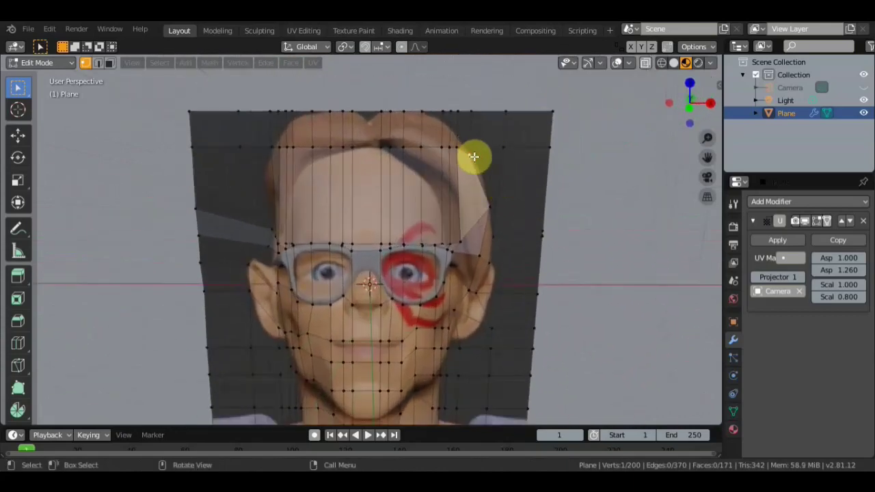
pyautogui.press('g')
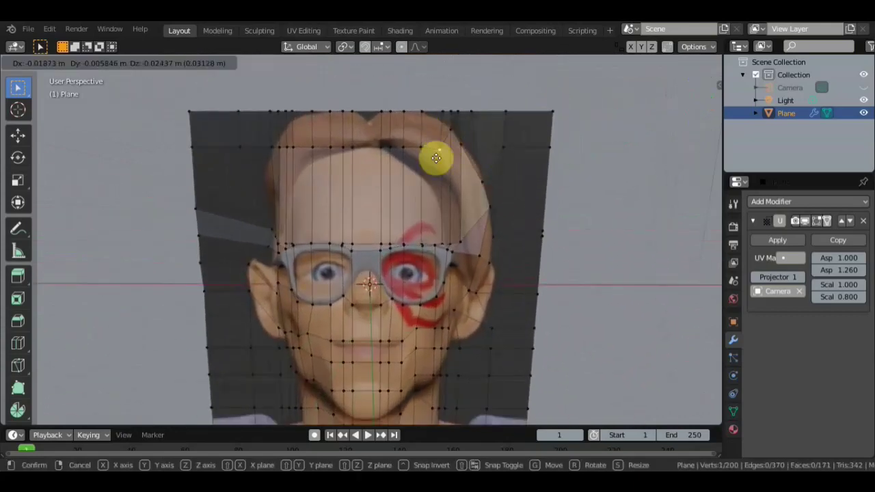
pyautogui.click(403, 146)
pyautogui.press('g')
pyautogui.click(379, 140)
# Step: Place another vertex from the head's top rows on the hair outline
pyautogui.click(301, 155)
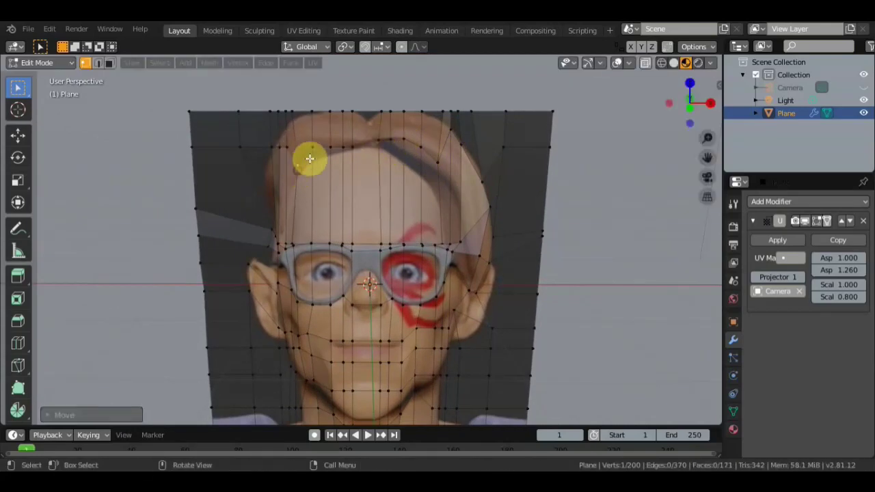
pyautogui.press('g')
pyautogui.click(342, 146)
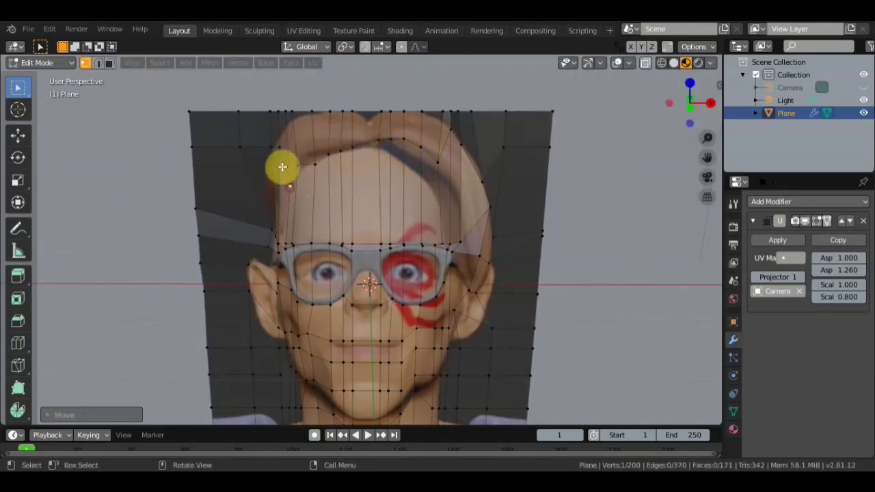
pyautogui.press('g')
pyautogui.moveTo(279, 199); pyautogui.dragTo(244, 152, button='middle')
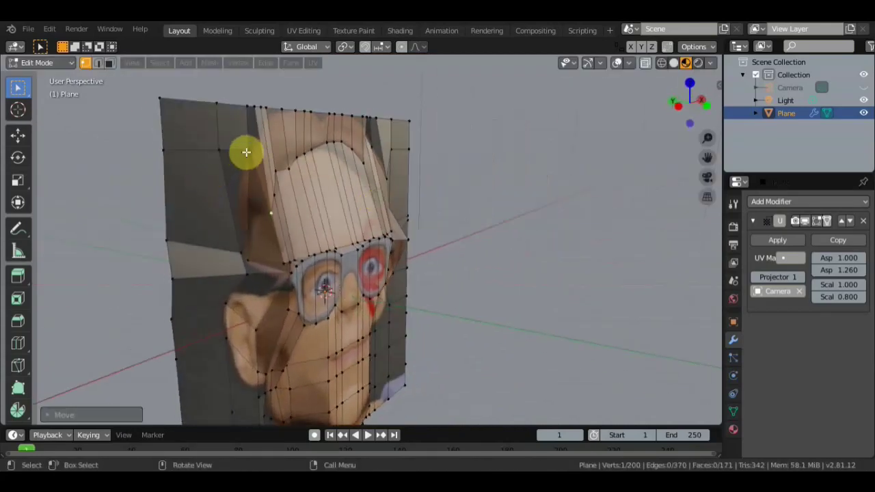
# Step: Pull a top hair vertex into position from an angled view
pyautogui.click(238, 212)
pyautogui.press('g')
pyautogui.click(217, 135)
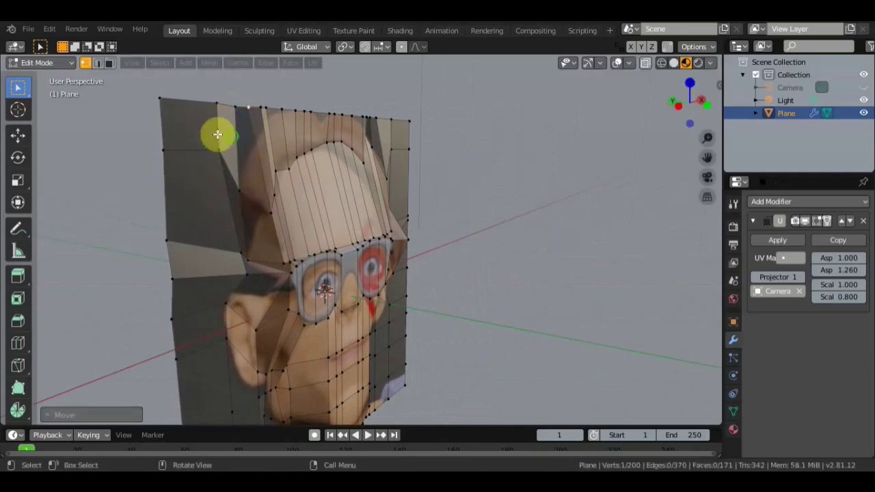
pyautogui.moveTo(217, 135); pyautogui.dragTo(153, 136, button='middle')
# Step: Move more vertices along the right side of the head outline
pyautogui.press('g')
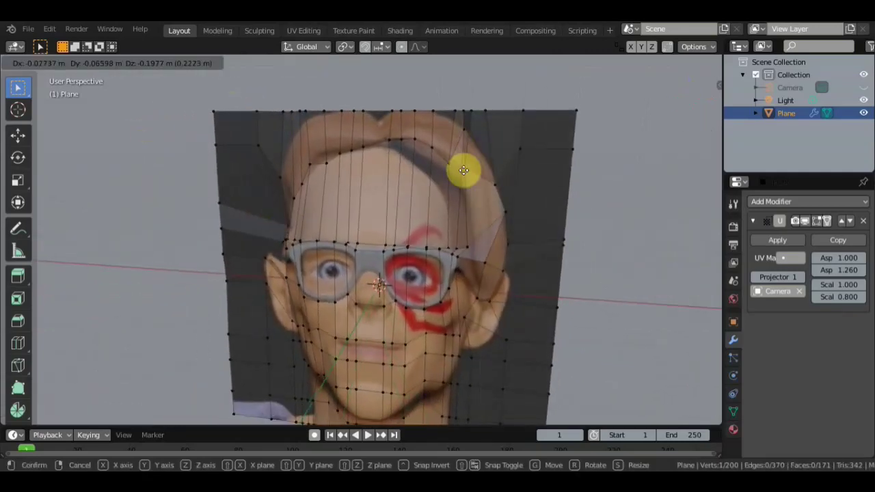
pyautogui.click(459, 132)
pyautogui.press('g')
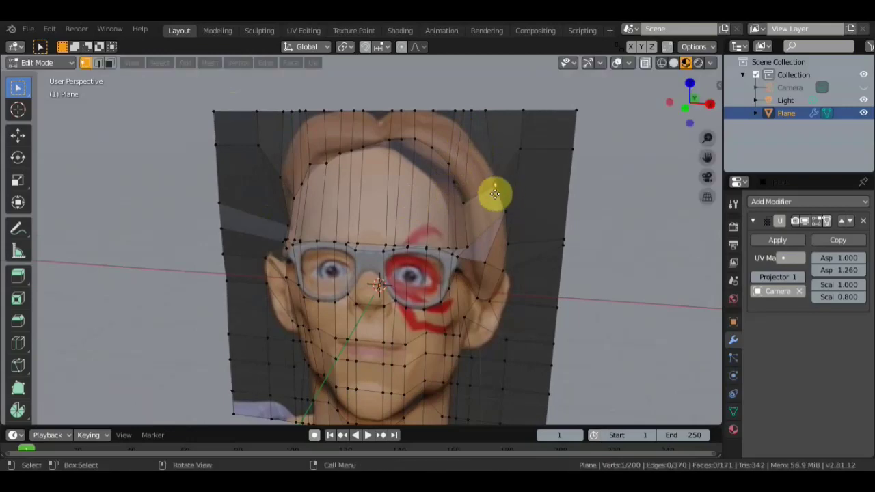
pyautogui.press('g')
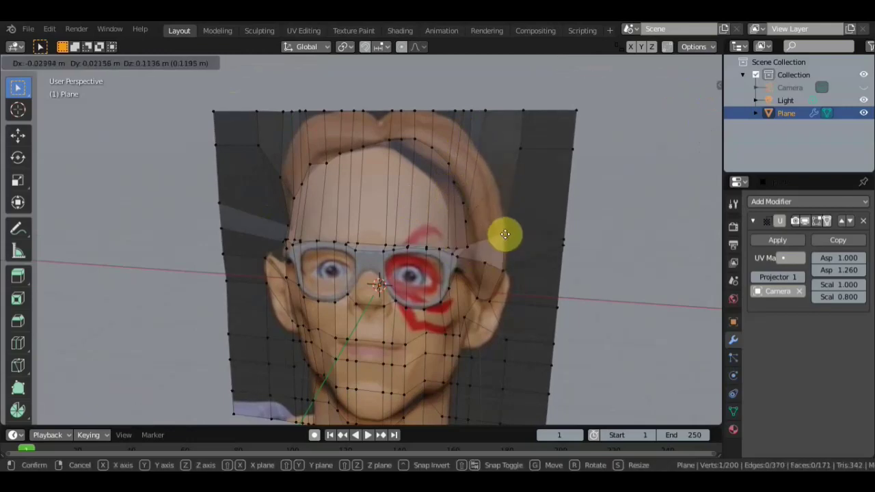
pyautogui.click(504, 229)
# Step: Push the head-outline vertex forward in depth, checking from several angles
pyautogui.moveTo(505, 229)
pyautogui.mouseDown(button='middle')
pyautogui.moveTo(396, 269)
pyautogui.moveTo(463, 199)
pyautogui.mouseUp(button='middle')
pyautogui.press('g')
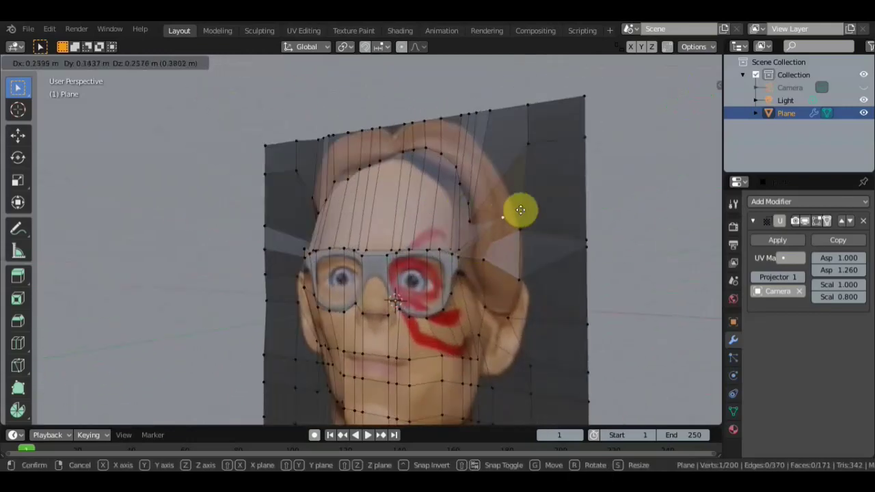
pyautogui.click(520, 207)
pyautogui.moveTo(520, 207)
pyautogui.mouseDown(button='middle')
pyautogui.moveTo(448, 257)
pyautogui.moveTo(455, 273)
pyautogui.moveTo(419, 269)
pyautogui.moveTo(488, 260)
pyautogui.moveTo(496, 240)
pyautogui.moveTo(412, 285)
pyautogui.moveTo(563, 271)
pyautogui.moveTo(519, 208)
pyautogui.moveTo(453, 249)
pyautogui.moveTo(380, 246)
pyautogui.moveTo(545, 238)
pyautogui.moveTo(476, 246)
pyautogui.moveTo(499, 246)
pyautogui.moveTo(478, 219)
pyautogui.mouseUp(button='middle')
pyautogui.press('g')
pyautogui.click(519, 212)
# Step: Reposition the remaining temple vertices, then select several vertices along the hair outline
pyautogui.press('g')
pyautogui.click(379, 246)
pyautogui.press('g')
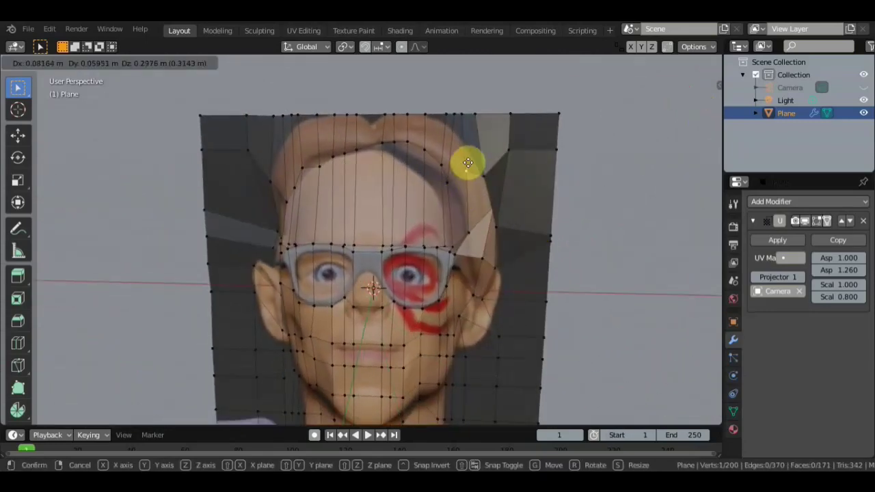
pyautogui.click(465, 164)
pyautogui.moveTo(465, 164); pyautogui.dragTo(389, 202, button='middle')
pyautogui.moveTo(469, 229); pyautogui.dragTo(448, 154)
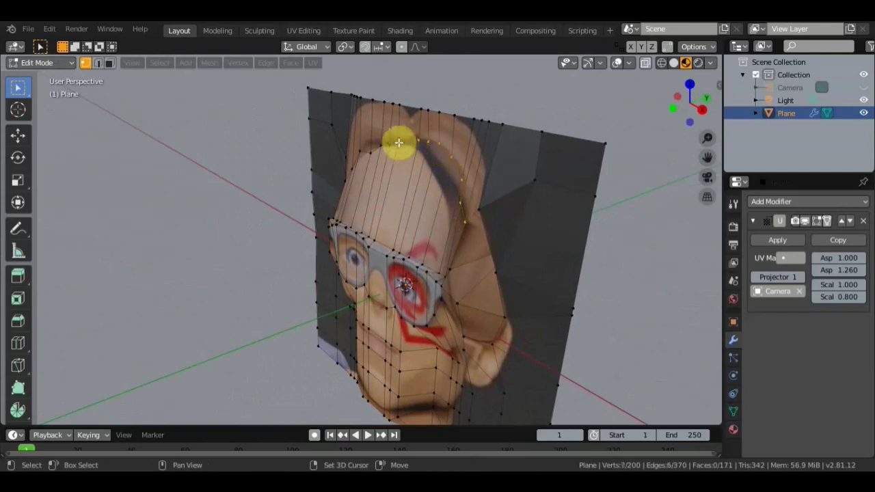
# Step: Switch to Solid shading, return to Material Preview, and move the hairline vertices outward
pyautogui.moveTo(375, 173)
pyautogui.mouseDown(button='middle')
pyautogui.moveTo(390, 172)
pyautogui.moveTo(259, 246)
pyautogui.mouseUp(button='middle')
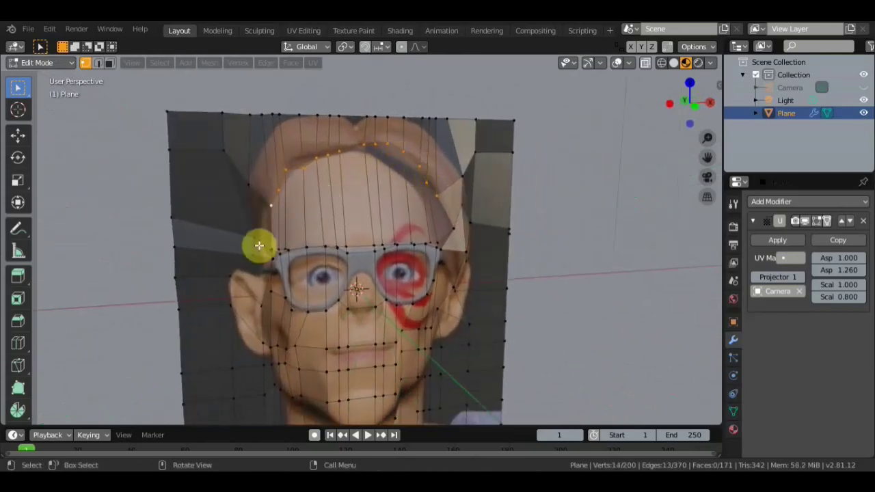
pyautogui.press('z')
pyautogui.click(557, 187)
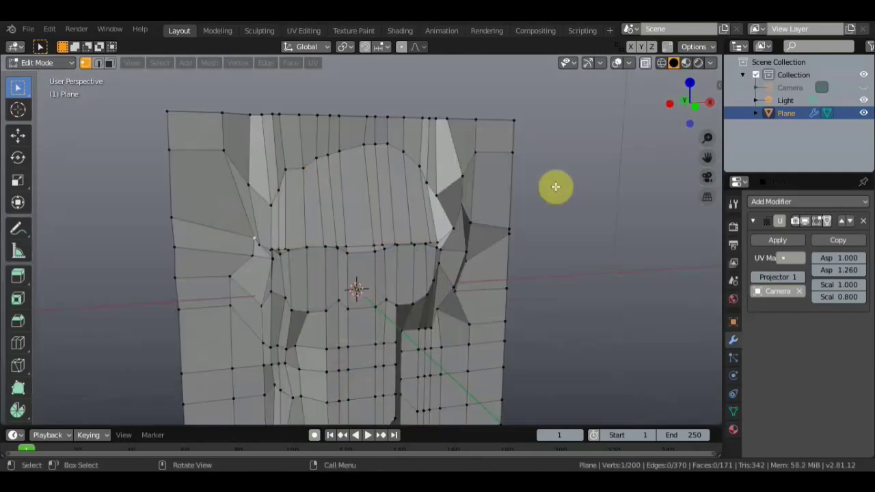
pyautogui.click(689, 66)
pyautogui.moveTo(520, 178)
pyautogui.mouseDown(button='middle')
pyautogui.moveTo(419, 245)
pyautogui.moveTo(539, 242)
pyautogui.mouseUp(button='middle')
pyautogui.press('g')
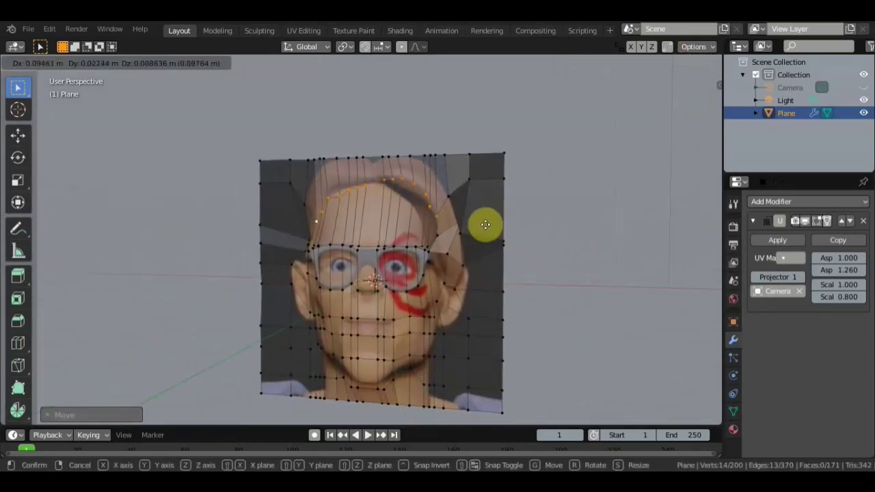
pyautogui.click(613, 243)
# Step: Move the left-temple vertex into place beside the glasses' left edge
pyautogui.moveTo(485, 225)
pyautogui.mouseDown(button='middle')
pyautogui.moveTo(613, 242)
pyautogui.moveTo(209, 156)
pyautogui.moveTo(253, 225)
pyautogui.moveTo(240, 256)
pyautogui.mouseUp(button='middle')
pyautogui.click(234, 113)
pyautogui.press('g')
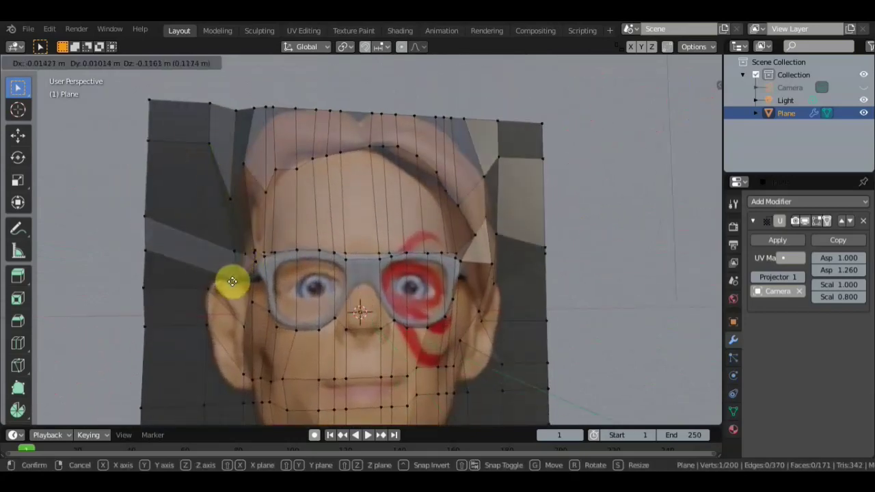
pyautogui.click(245, 268)
pyautogui.moveTo(253, 251); pyautogui.dragTo(273, 269, button='middle')
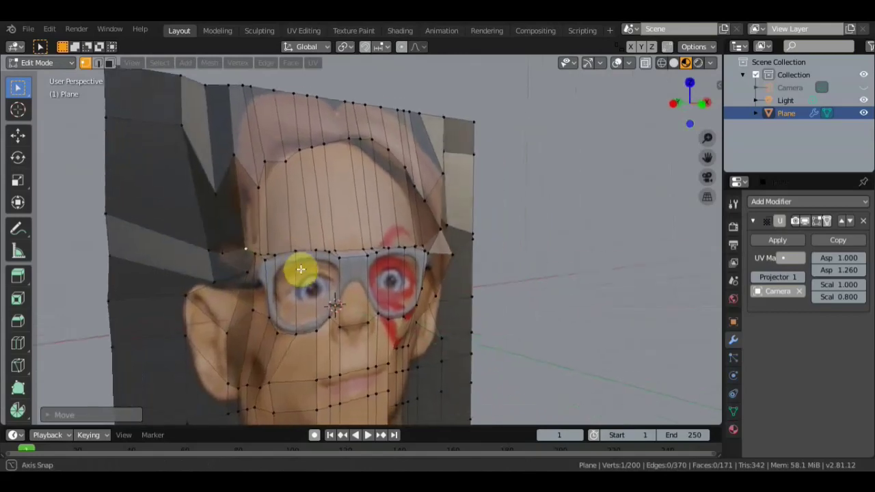
pyautogui.press('g')
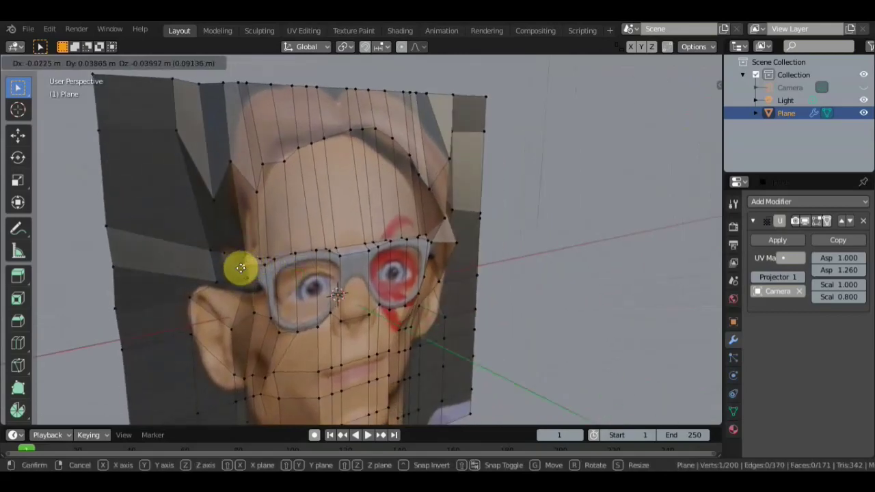
pyautogui.click(246, 268)
# Step: Fine-tune that vertex from a face-on view and inspect the face relief
pyautogui.moveTo(248, 267)
pyautogui.mouseDown(button='middle')
pyautogui.moveTo(164, 277)
pyautogui.moveTo(143, 336)
pyautogui.moveTo(184, 288)
pyautogui.mouseUp(button='middle')
pyautogui.press('g')
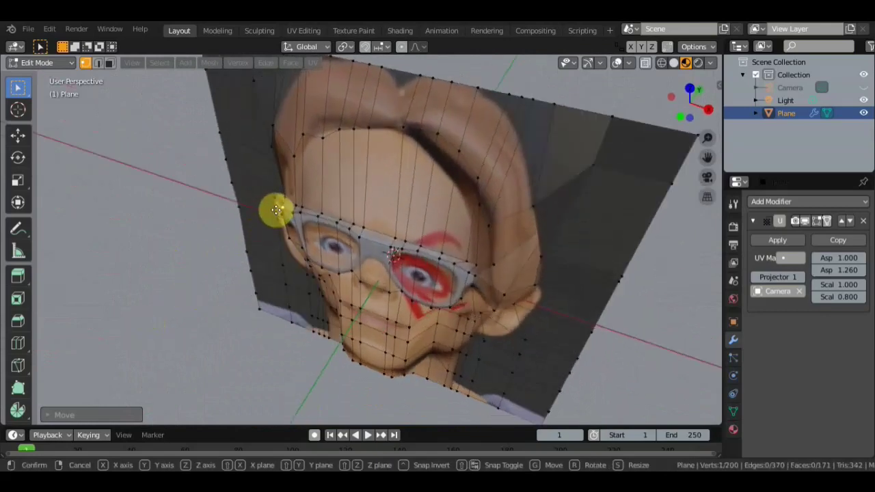
pyautogui.click(283, 210)
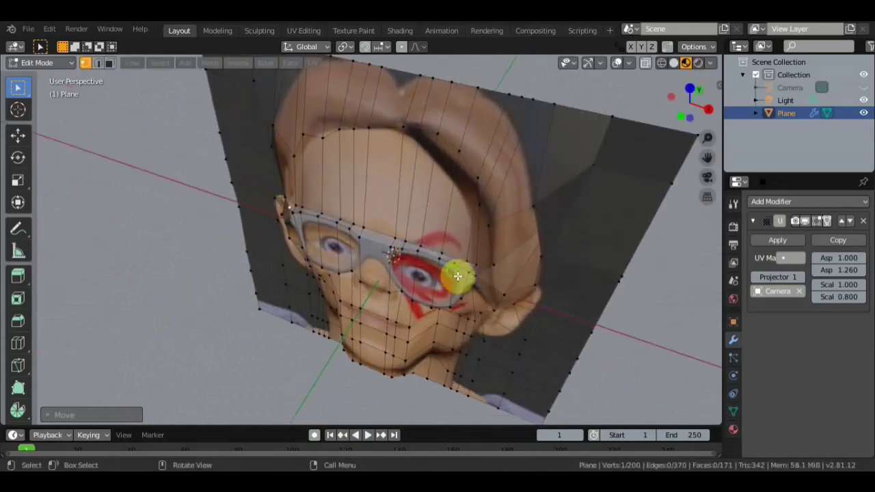
pyautogui.moveTo(455, 274); pyautogui.dragTo(469, 298, button='middle')
pyautogui.moveTo(477, 265)
pyautogui.mouseDown(button='middle')
pyautogui.moveTo(503, 164)
pyautogui.moveTo(462, 279)
pyautogui.moveTo(464, 170)
pyautogui.moveTo(362, 201)
pyautogui.mouseUp(button='middle')
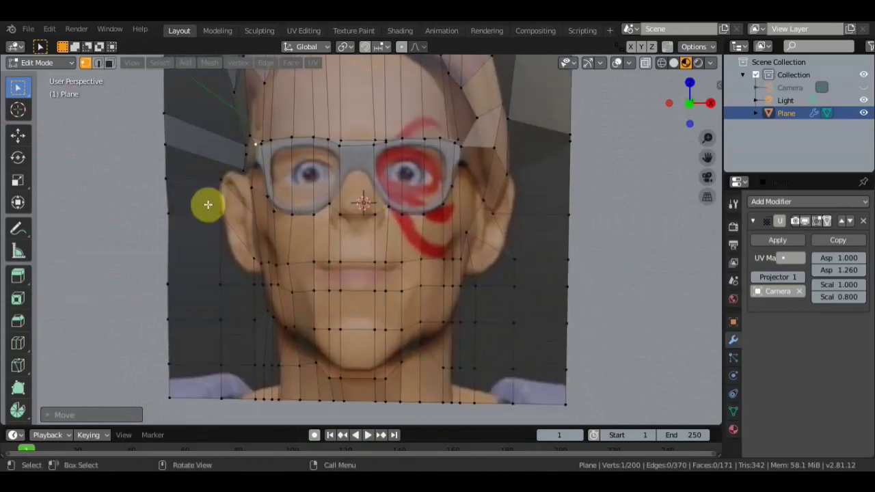
pyautogui.moveTo(355, 302)
pyautogui.mouseDown(button='middle')
pyautogui.moveTo(504, 303)
pyautogui.moveTo(424, 309)
pyautogui.moveTo(351, 338)
pyautogui.moveTo(336, 325)
pyautogui.mouseUp(button='middle')
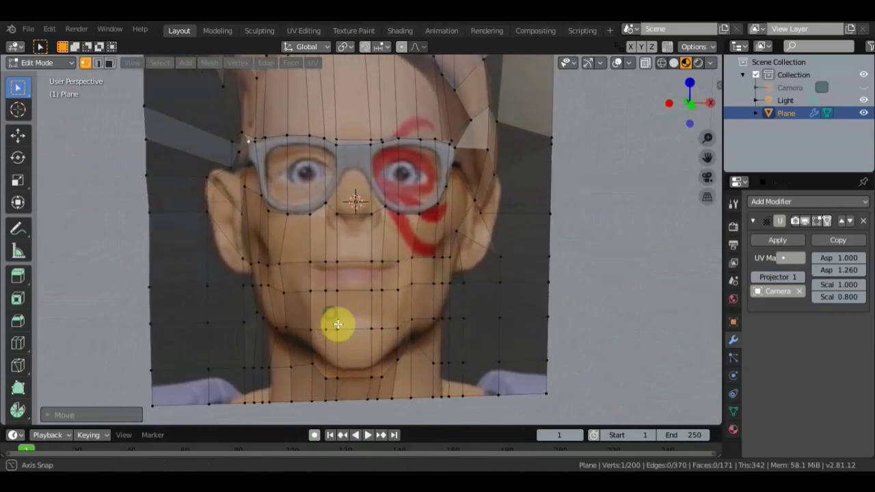
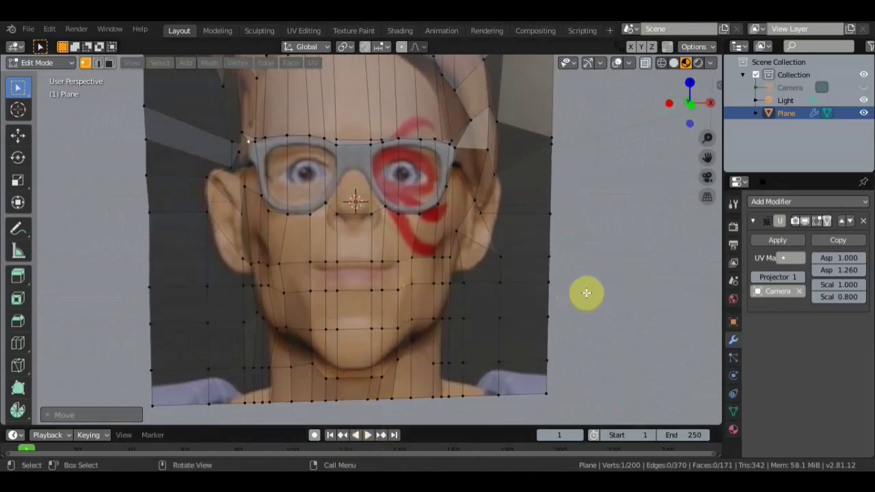
# Step: Circle-select the mouth and chin vertices of the face mesh
pyautogui.press('c')
pyautogui.moveTo(360, 278)
pyautogui.mouseDown()
pyautogui.moveTo(331, 286)
pyautogui.moveTo(330, 332)
pyautogui.moveTo(385, 338)
pyautogui.moveTo(322, 342)
pyautogui.moveTo(384, 341)
pyautogui.mouseUp()
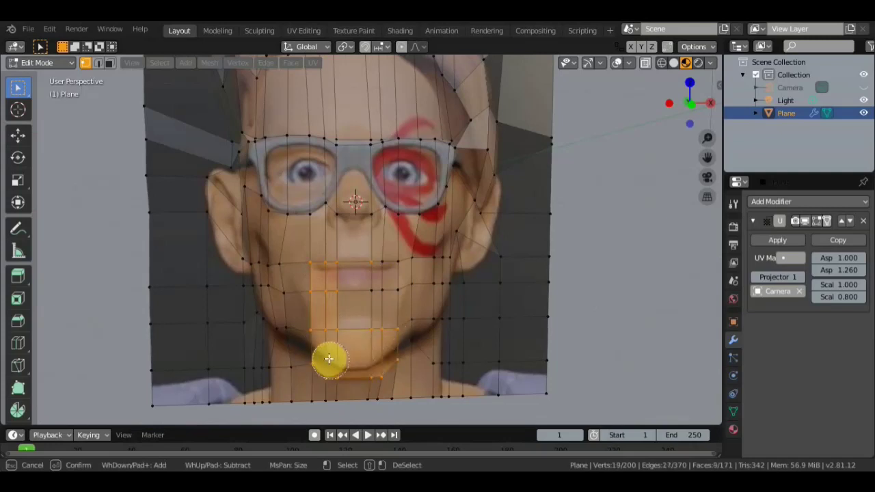
pyautogui.moveTo(329, 359)
pyautogui.mouseDown()
pyautogui.moveTo(371, 304)
pyautogui.moveTo(379, 276)
pyautogui.mouseUp()
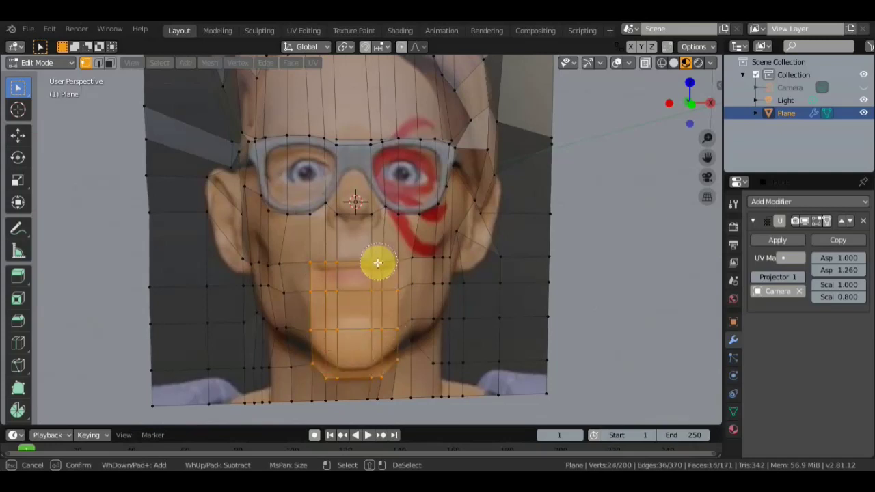
pyautogui.moveTo(354, 249)
pyautogui.mouseDown()
pyautogui.moveTo(348, 203)
pyautogui.moveTo(366, 208)
pyautogui.mouseUp()
pyautogui.moveTo(367, 214)
pyautogui.mouseDown(button='middle')
pyautogui.moveTo(336, 250)
pyautogui.moveTo(348, 257)
pyautogui.mouseUp(button='middle')
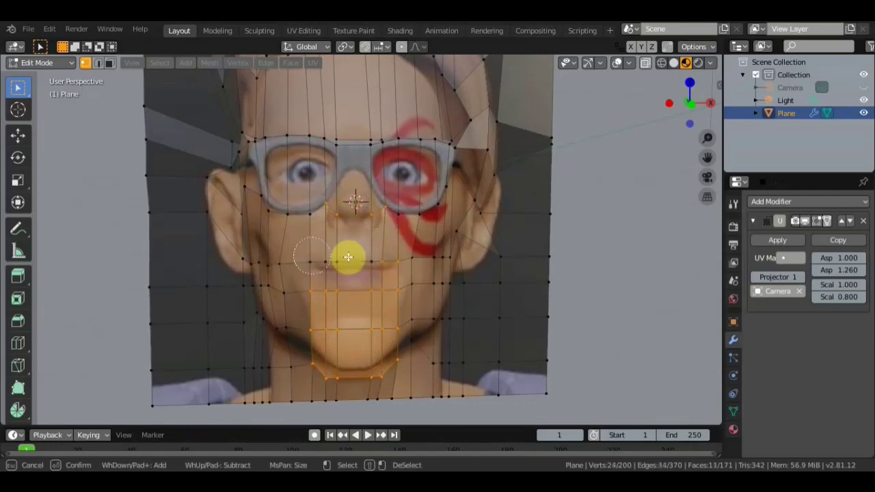
pyautogui.moveTo(343, 214)
pyautogui.mouseDown()
pyautogui.moveTo(361, 270)
pyautogui.moveTo(331, 268)
pyautogui.moveTo(376, 270)
pyautogui.moveTo(402, 293)
pyautogui.mouseUp()
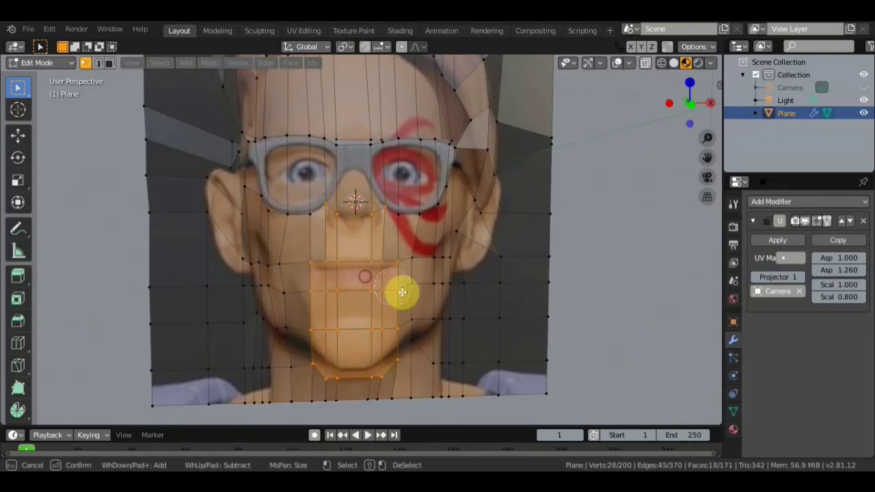
pyautogui.press('Escape')
# Step: Push the mouth-and-chin region out 0.2652 m along Y, then select a single chin vertex
pyautogui.moveTo(580, 312)
pyautogui.mouseDown(button='middle')
pyautogui.moveTo(450, 332)
pyautogui.moveTo(434, 324)
pyautogui.mouseUp(button='middle')
pyautogui.click(18, 135)
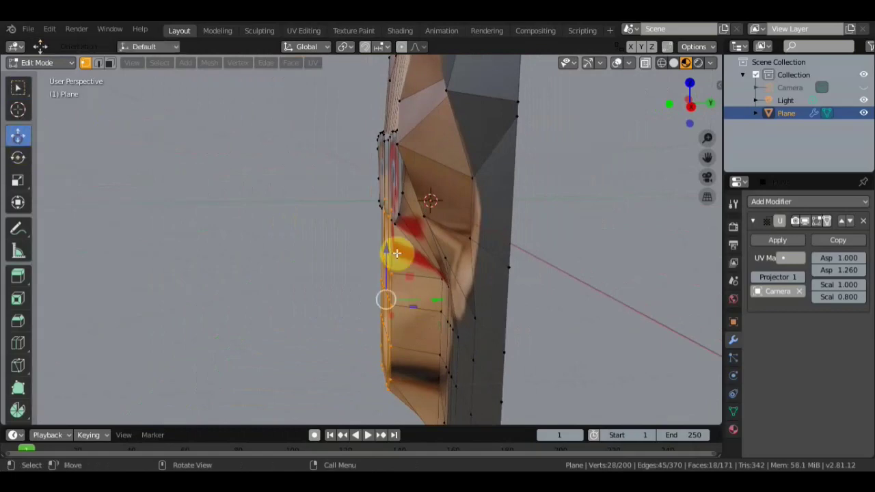
pyautogui.moveTo(437, 304)
pyautogui.mouseDown()
pyautogui.moveTo(404, 312)
pyautogui.moveTo(414, 309)
pyautogui.mouseUp()
pyautogui.moveTo(414, 310)
pyautogui.mouseDown(button='middle')
pyautogui.moveTo(590, 306)
pyautogui.moveTo(518, 289)
pyautogui.mouseUp(button='middle')
pyautogui.click(18, 94)
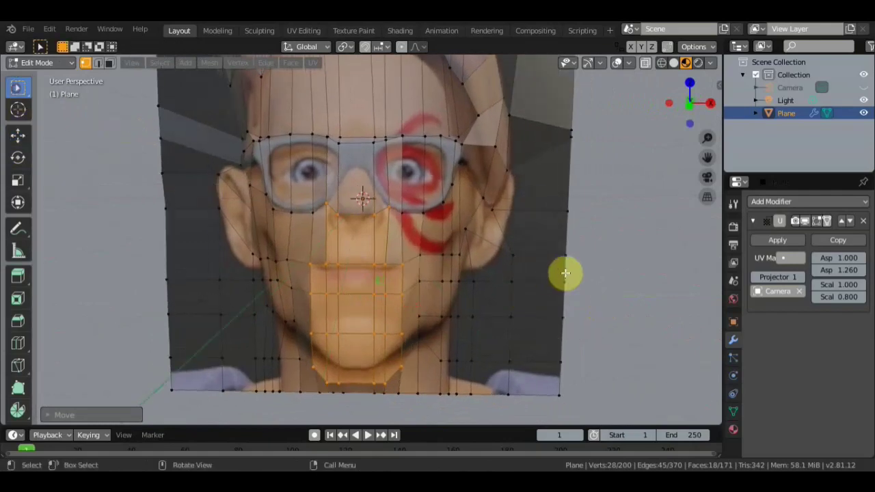
pyautogui.click(570, 277)
pyautogui.moveTo(570, 277)
pyautogui.mouseDown(button='middle')
pyautogui.moveTo(695, 275)
pyautogui.moveTo(387, 305)
pyautogui.moveTo(338, 335)
pyautogui.mouseUp(button='middle')
# Step: Nudge the chin vertex a few centimetres in several small moves, checked from below and front
pyautogui.moveTo(351, 283)
pyautogui.mouseDown(button='middle')
pyautogui.moveTo(348, 349)
pyautogui.moveTo(346, 326)
pyautogui.mouseUp(button='middle')
pyautogui.press('g')
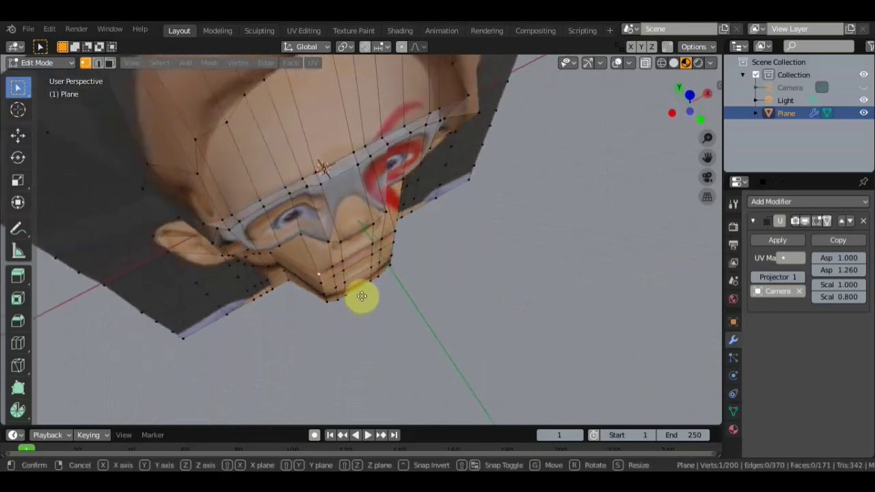
pyautogui.click(354, 292)
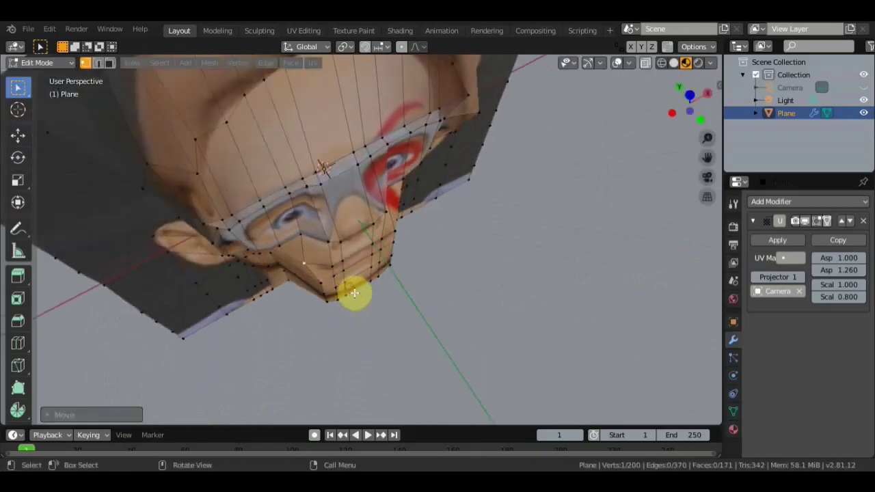
pyautogui.press('g')
pyautogui.click(308, 281)
pyautogui.press('g')
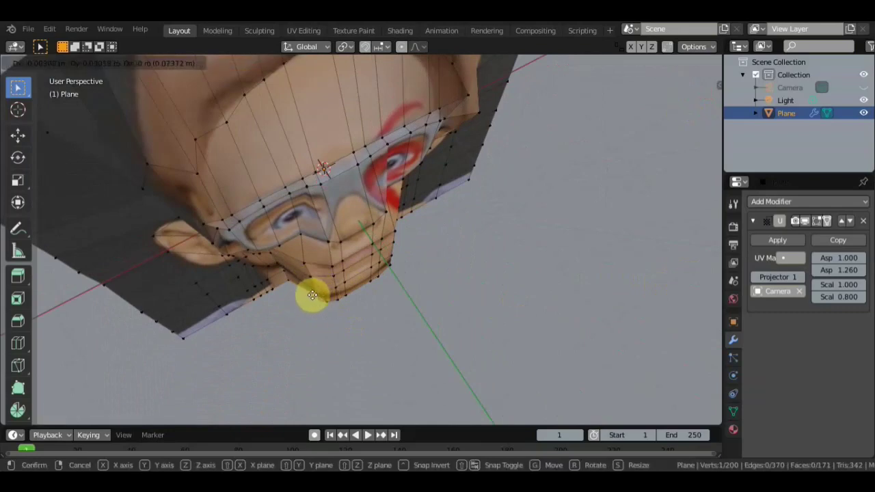
pyautogui.click(310, 293)
pyautogui.moveTo(313, 293)
pyautogui.mouseDown(button='middle')
pyautogui.moveTo(254, 240)
pyautogui.moveTo(251, 211)
pyautogui.moveTo(330, 373)
pyautogui.mouseUp(button='middle')
pyautogui.press('g')
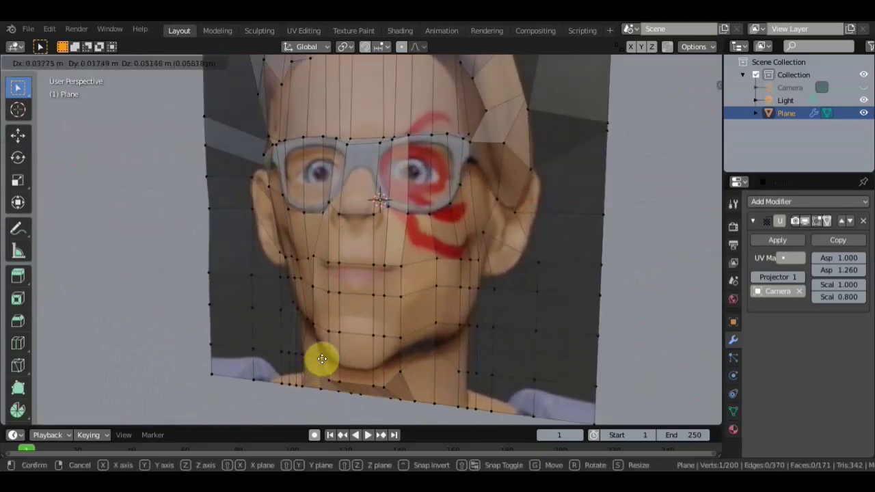
pyautogui.click(324, 358)
pyautogui.press('g')
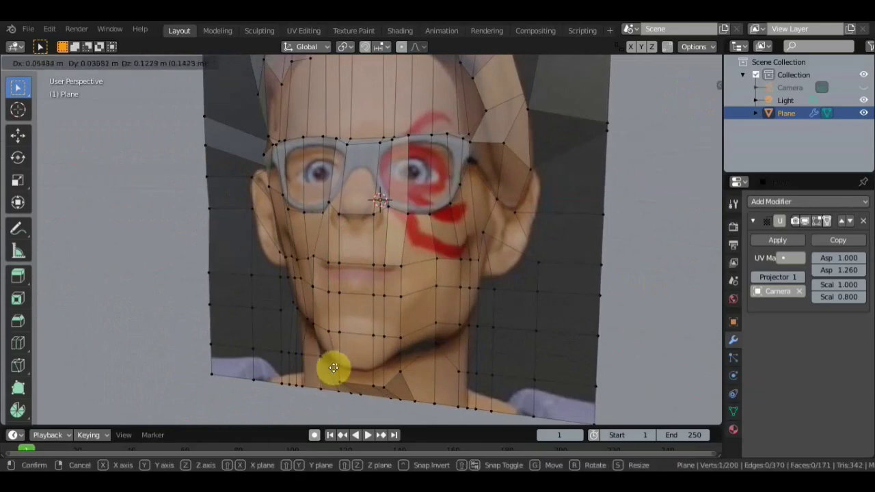
pyautogui.click(328, 368)
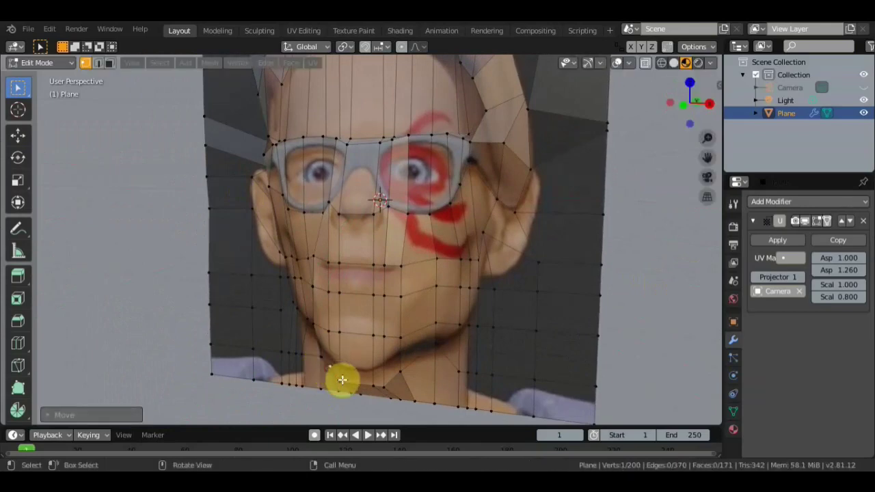
pyautogui.moveTo(341, 378)
pyautogui.mouseDown(button='middle')
pyautogui.moveTo(287, 366)
pyautogui.moveTo(335, 390)
pyautogui.mouseUp(button='middle')
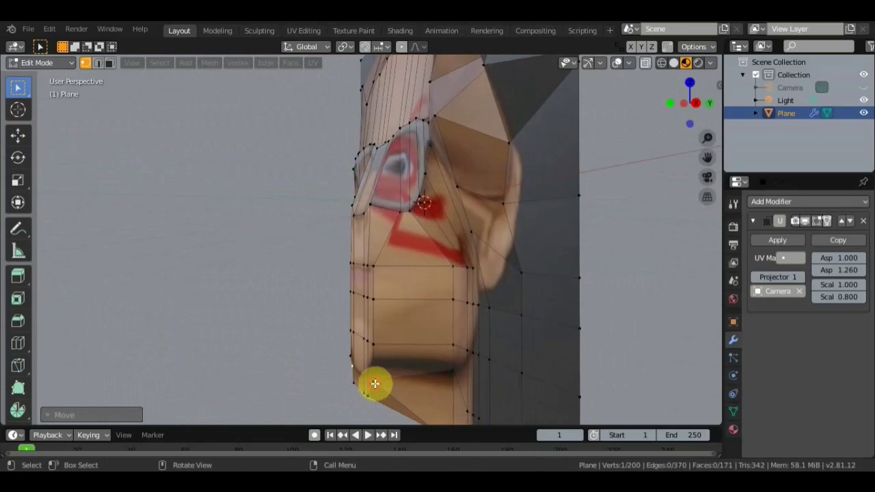
# Step: Refine the chin and jawline vertices with further small moves from side and front views
pyautogui.press('g')
pyautogui.click(395, 378)
pyautogui.press('g')
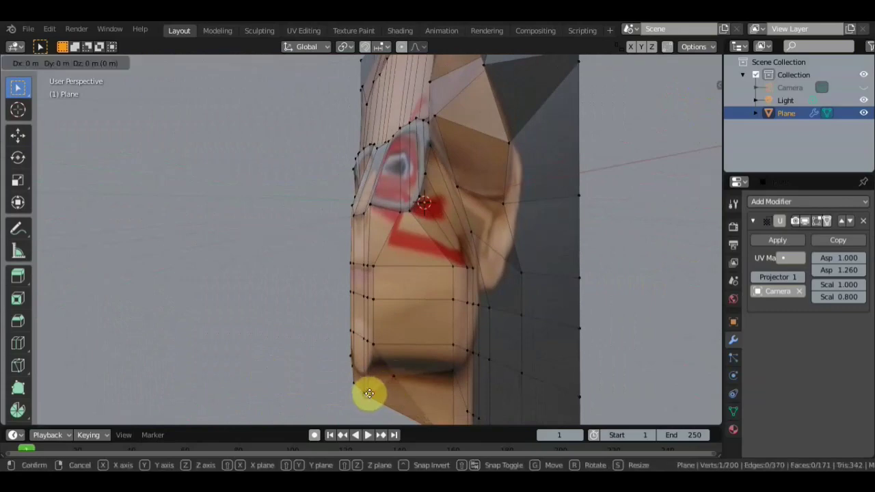
pyautogui.click(370, 393)
pyautogui.press('g')
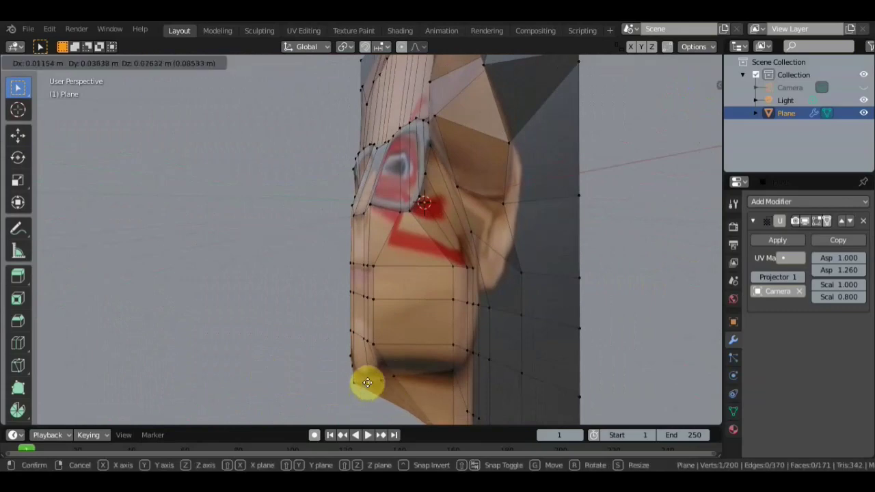
pyautogui.click(367, 383)
pyautogui.moveTo(367, 382)
pyautogui.mouseDown(button='middle')
pyautogui.moveTo(554, 379)
pyautogui.moveTo(531, 367)
pyautogui.moveTo(387, 402)
pyautogui.mouseUp(button='middle')
pyautogui.press('g')
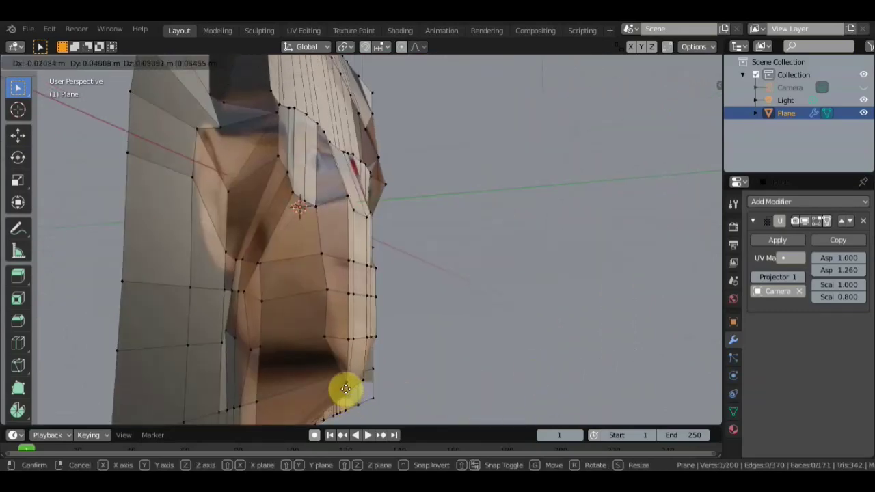
pyautogui.click(344, 387)
pyautogui.press('g')
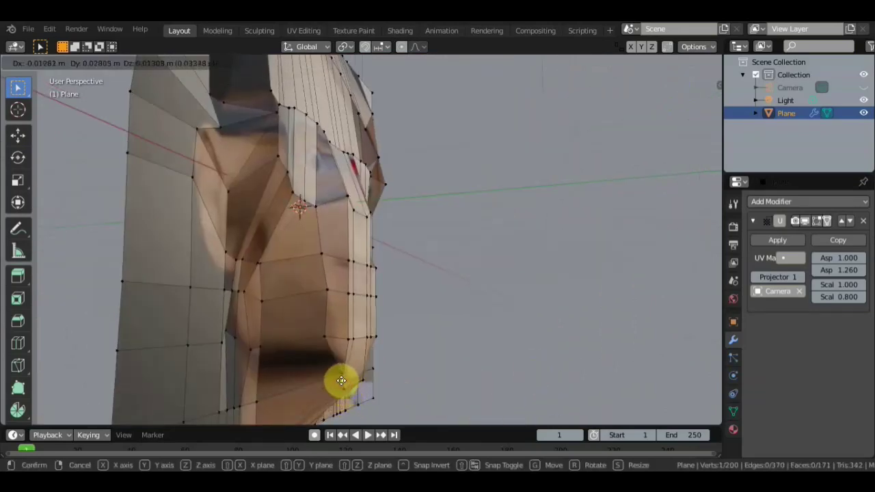
pyautogui.click(352, 387)
pyautogui.moveTo(352, 387)
pyautogui.mouseDown(button='middle')
pyautogui.moveTo(269, 376)
pyautogui.moveTo(199, 383)
pyautogui.moveTo(313, 396)
pyautogui.moveTo(240, 395)
pyautogui.moveTo(361, 399)
pyautogui.mouseUp(button='middle')
# Step: Add two edge loops across the neck band of the face mesh
pyautogui.scroll(-2, 362, 398)
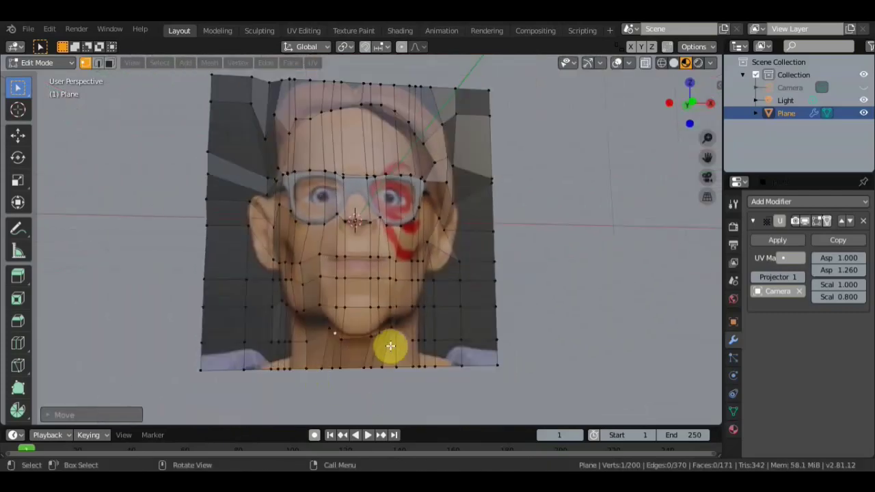
pyautogui.click(18, 343)
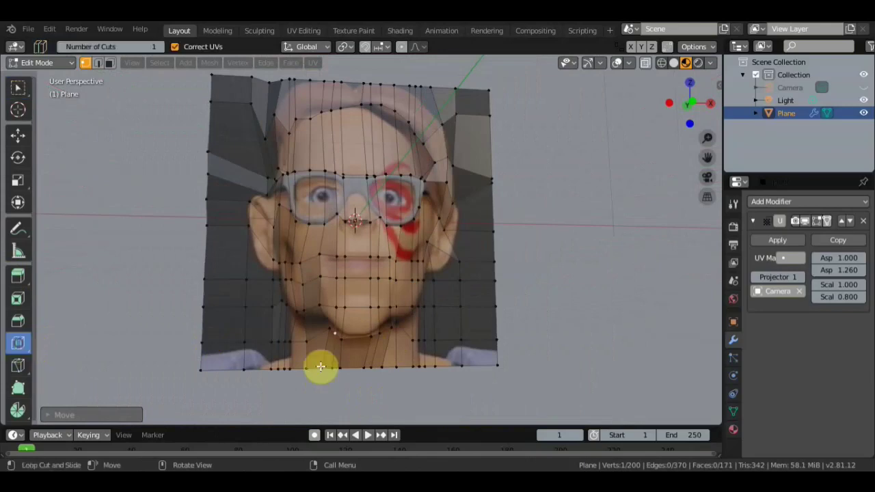
pyautogui.moveTo(369, 360); pyautogui.dragTo(369, 348)
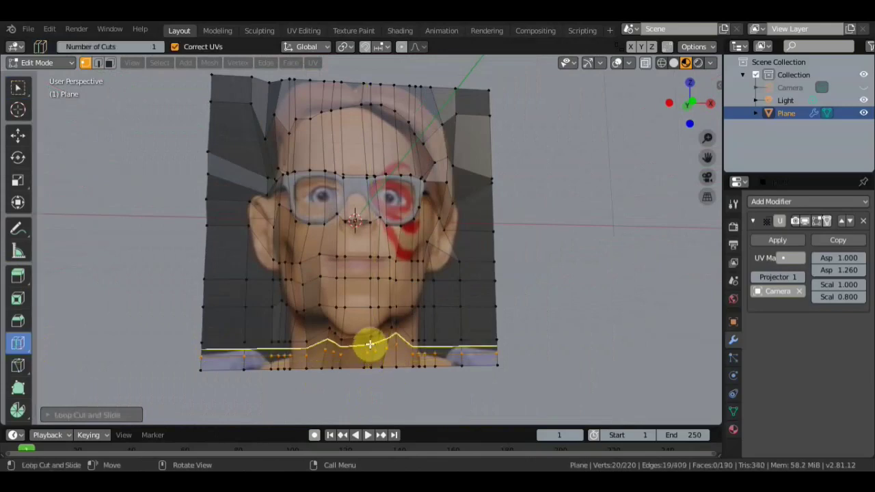
pyautogui.moveTo(369, 344); pyautogui.dragTo(370, 348)
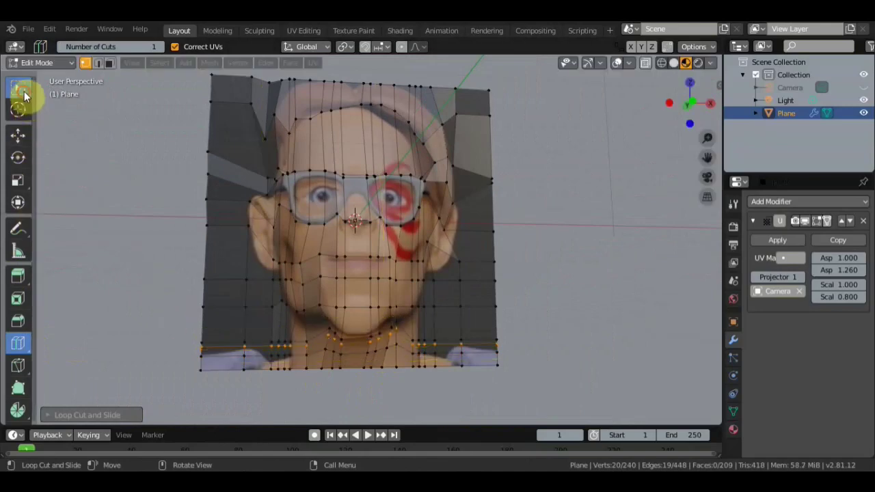
pyautogui.click(20, 90)
# Step: Push the bottom vertex rows out about 0.10 m along Y, then deselect all
pyautogui.moveTo(401, 283); pyautogui.dragTo(238, 307, button='middle')
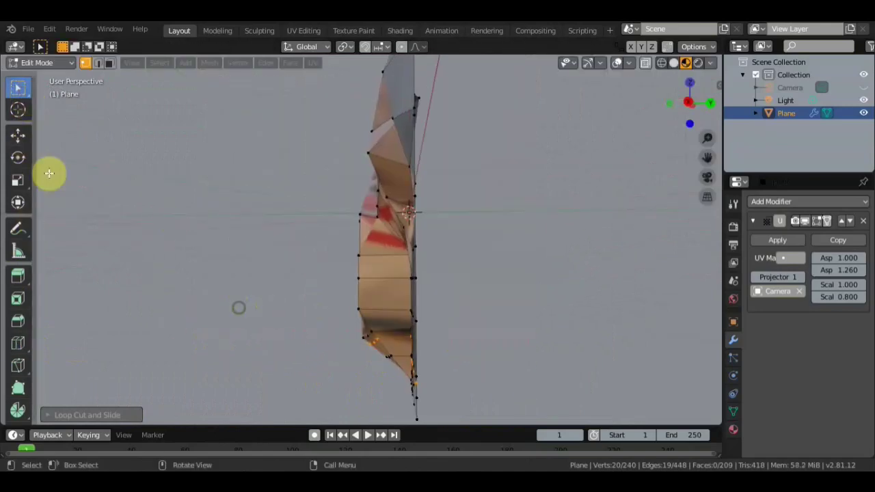
pyautogui.click(19, 136)
pyautogui.moveTo(455, 350); pyautogui.dragTo(466, 349)
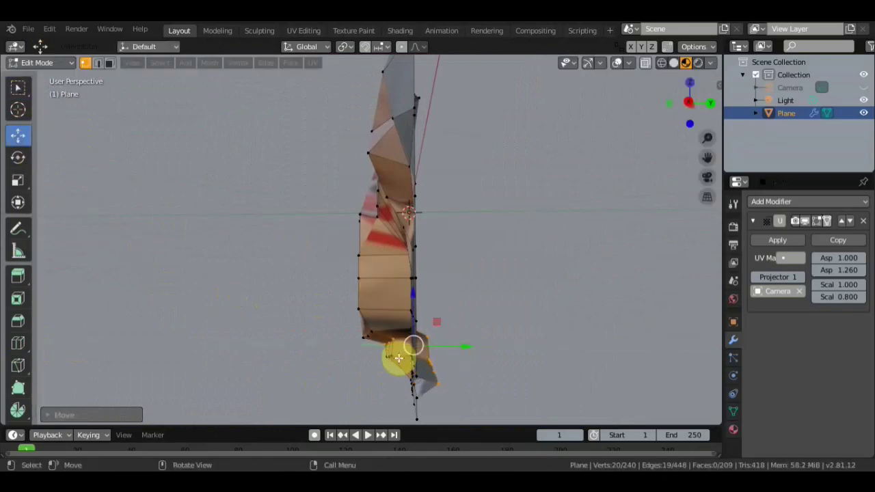
pyautogui.moveTo(399, 357); pyautogui.dragTo(607, 344, button='middle')
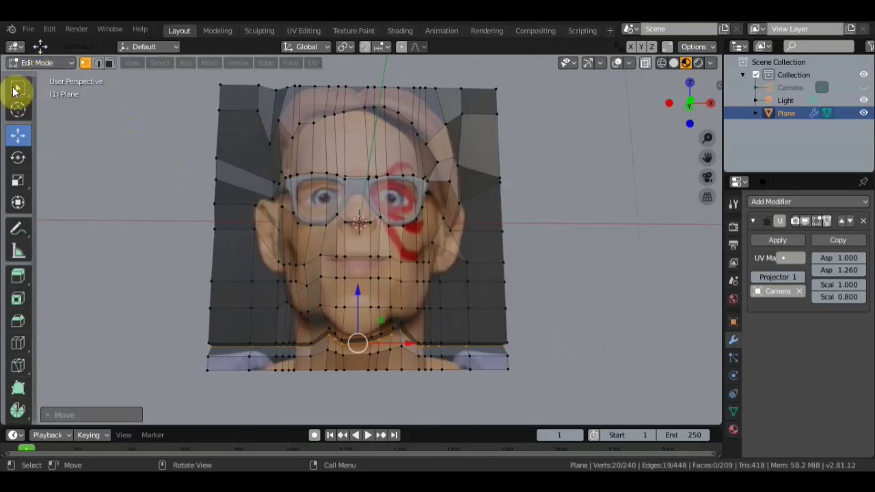
pyautogui.click(17, 87)
pyautogui.click(424, 404)
# Step: Circle-select the bottom row of vertices along the neck band
pyautogui.moveTo(455, 406); pyautogui.dragTo(439, 394, button='middle')
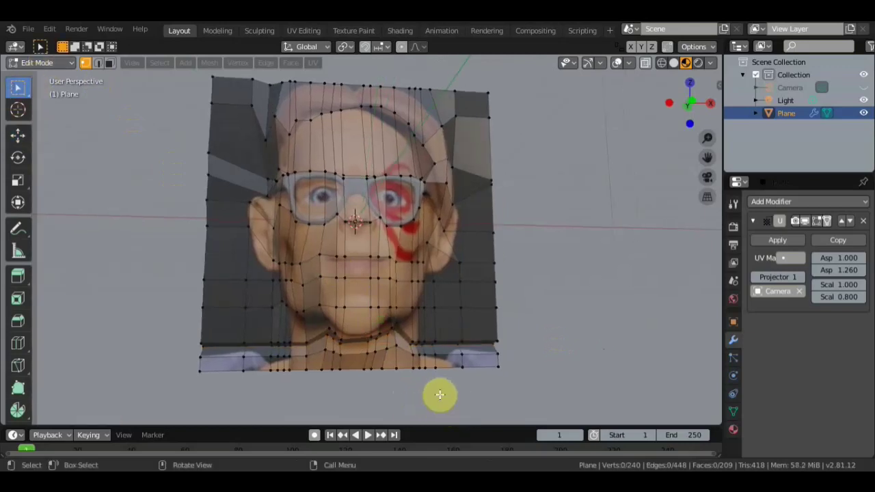
pyautogui.press('c')
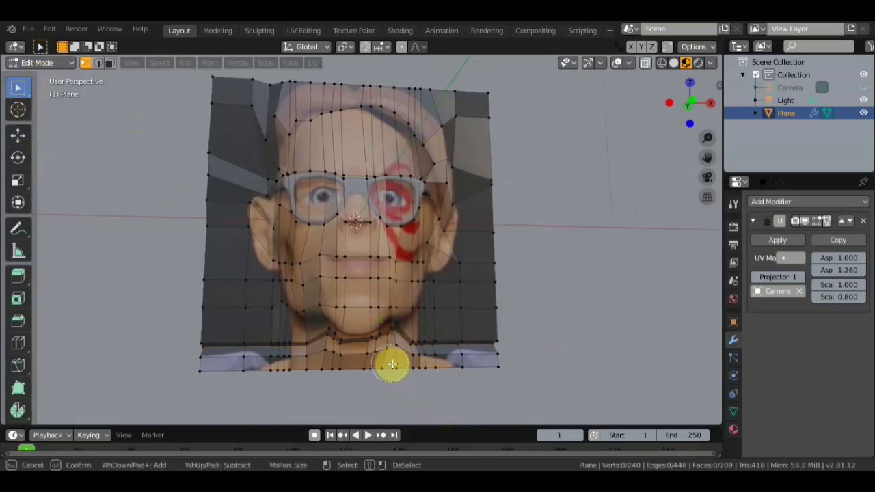
pyautogui.moveTo(430, 363)
pyautogui.mouseDown()
pyautogui.moveTo(371, 351)
pyautogui.moveTo(316, 355)
pyautogui.moveTo(352, 360)
pyautogui.moveTo(278, 398)
pyautogui.moveTo(307, 367)
pyautogui.moveTo(363, 365)
pyautogui.moveTo(318, 363)
pyautogui.moveTo(350, 356)
pyautogui.mouseUp()
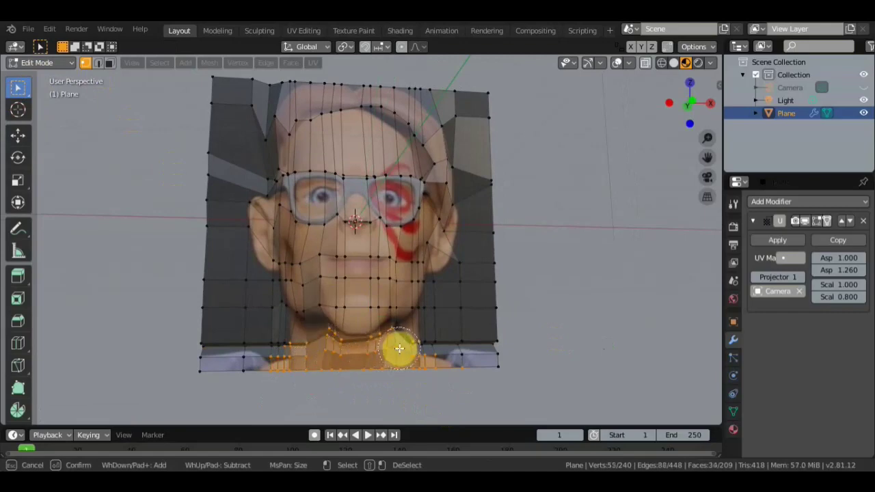
pyautogui.moveTo(408, 356)
pyautogui.mouseDown()
pyautogui.moveTo(16, 58)
pyautogui.moveTo(153, 341)
pyautogui.moveTo(615, 410)
pyautogui.mouseUp()
# Step: Move the bottom-edge vertices roughly 6 cm in depth to reshape the chin and neck
pyautogui.moveTo(615, 410); pyautogui.dragTo(500, 418, button='middle')
pyautogui.click(18, 136)
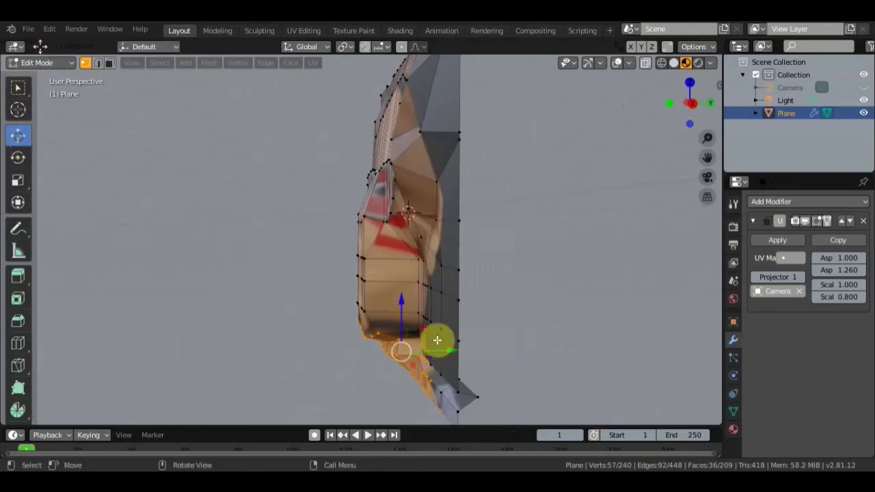
pyautogui.moveTo(433, 344)
pyautogui.mouseDown()
pyautogui.moveTo(459, 353)
pyautogui.moveTo(426, 350)
pyautogui.mouseUp()
pyautogui.click(255, 312)
pyautogui.moveTo(256, 312)
pyautogui.mouseDown(button='middle')
pyautogui.moveTo(433, 344)
pyautogui.moveTo(476, 341)
pyautogui.mouseUp(button='middle')
pyautogui.click(18, 87)
# Step: Nudge single vertices around the mouth to follow the lip contour
pyautogui.scroll(1, 387, 248)
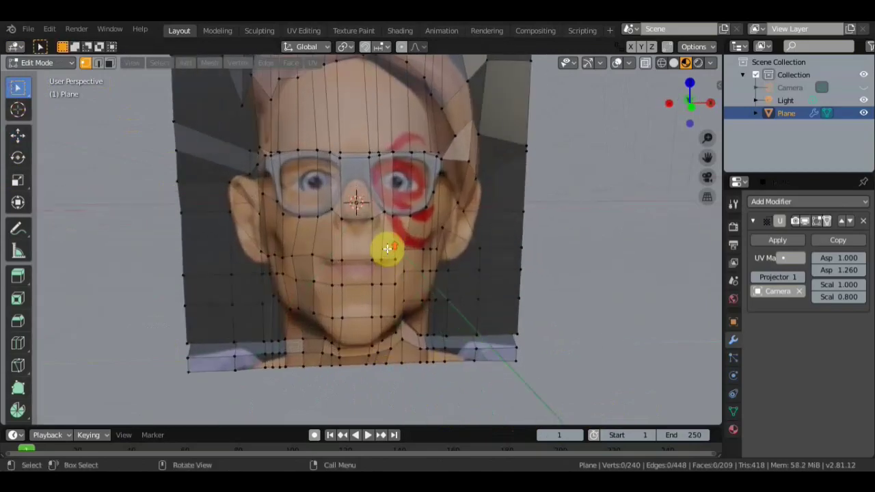
pyautogui.click(345, 285)
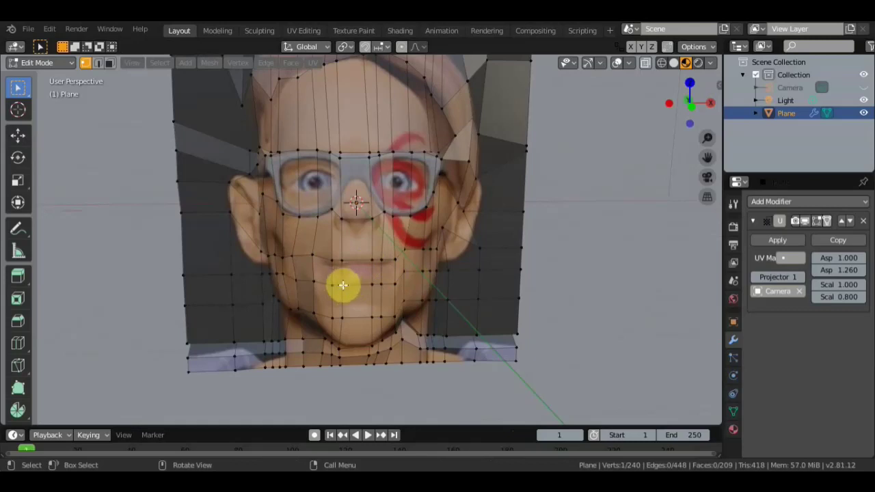
pyautogui.press('g')
pyautogui.click(343, 280)
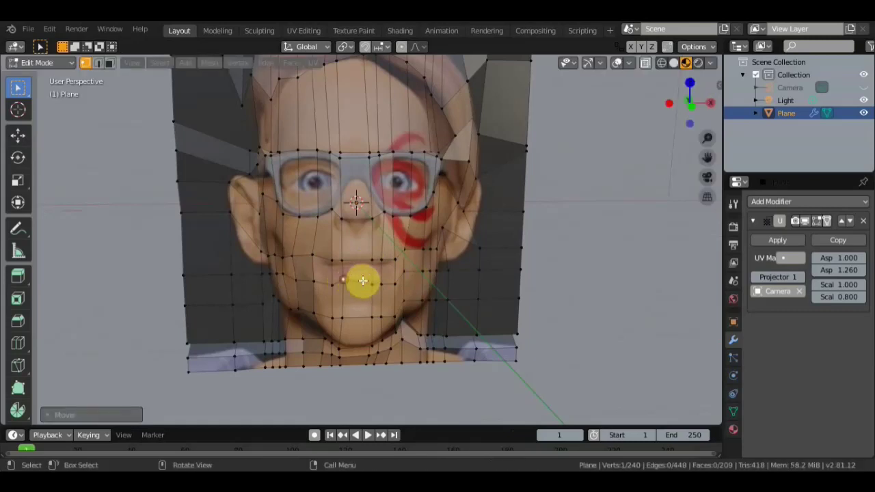
pyautogui.press('g')
pyautogui.click(372, 279)
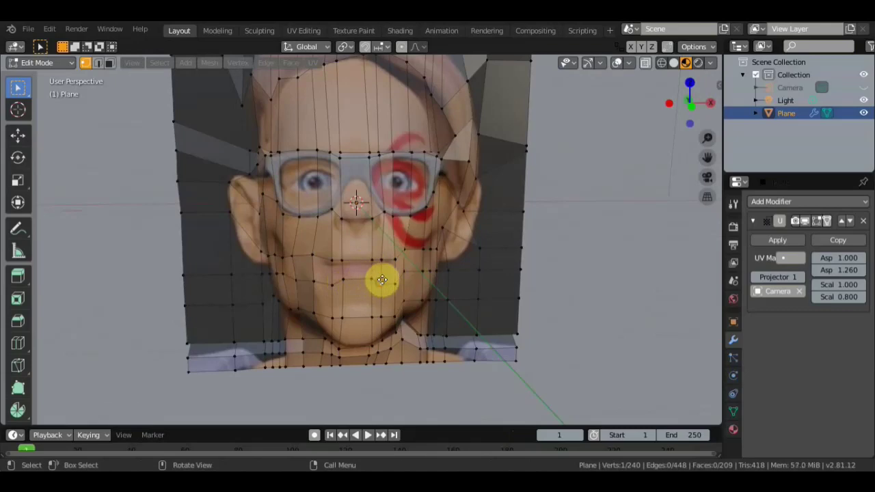
pyautogui.press('g')
pyautogui.click(384, 273)
pyautogui.press('g')
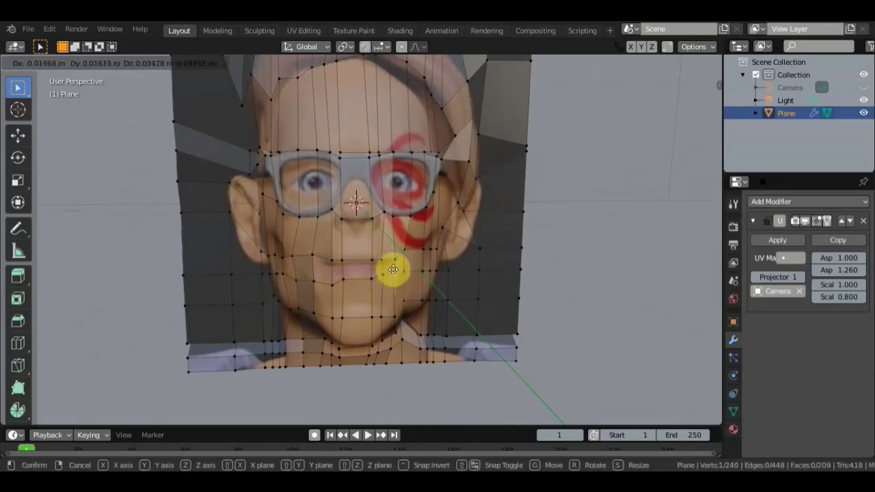
pyautogui.click(394, 269)
pyautogui.press('g')
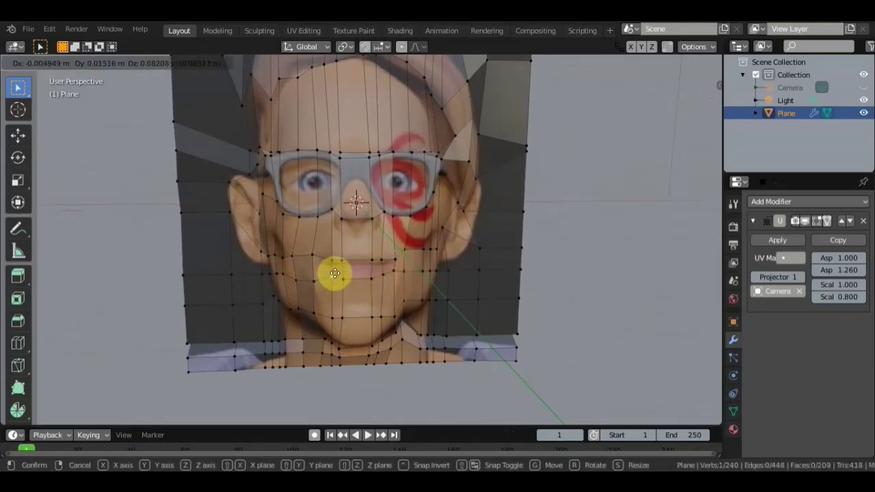
pyautogui.click(330, 281)
# Step: Shift the left cheek vertices to refine the cheek relief
pyautogui.press('g')
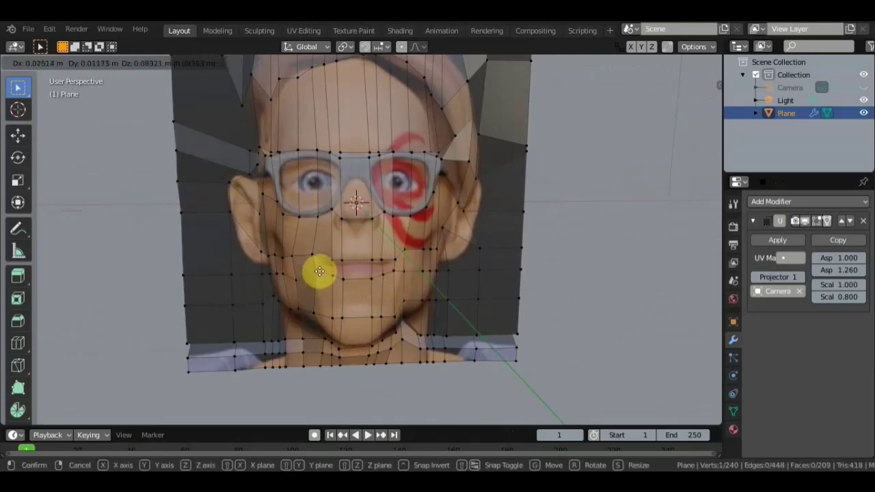
pyautogui.click(320, 268)
pyautogui.press('g')
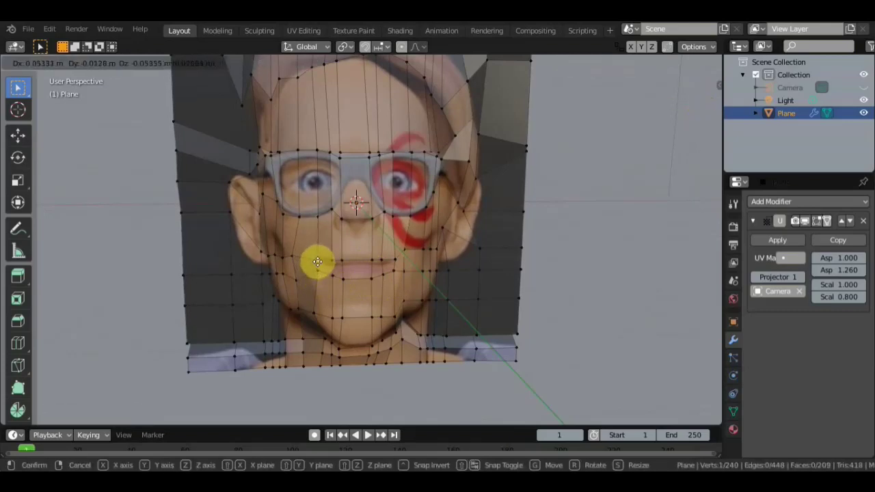
pyautogui.click(317, 262)
pyautogui.press('g')
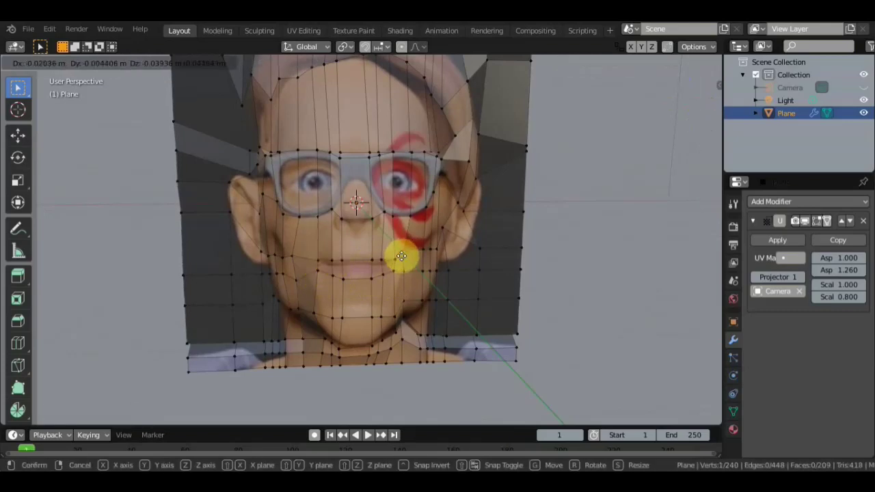
pyautogui.click(395, 258)
pyautogui.press('g')
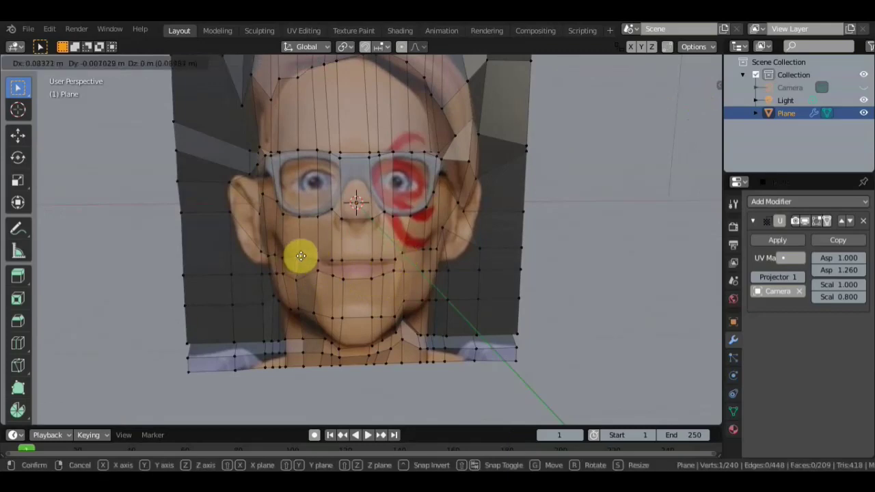
pyautogui.click(297, 255)
pyautogui.moveTo(293, 254)
pyautogui.mouseDown(button='middle')
pyautogui.moveTo(250, 283)
pyautogui.moveTo(240, 279)
pyautogui.moveTo(336, 298)
pyautogui.moveTo(332, 308)
pyautogui.moveTo(301, 188)
pyautogui.mouseUp(button='middle')
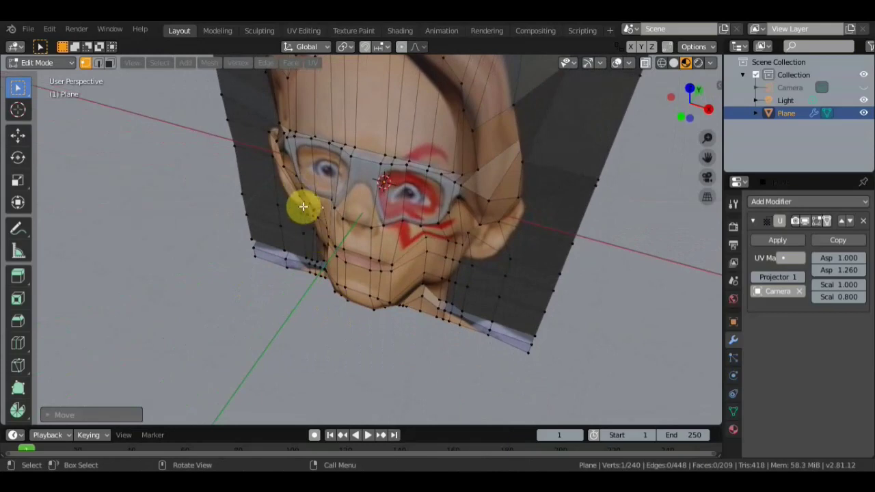
pyautogui.press('g')
pyautogui.click(311, 231)
pyautogui.moveTo(312, 231)
pyautogui.mouseDown(button='middle')
pyautogui.moveTo(377, 233)
pyautogui.moveTo(385, 209)
pyautogui.moveTo(353, 237)
pyautogui.moveTo(298, 224)
pyautogui.moveTo(347, 181)
pyautogui.moveTo(385, 125)
pyautogui.moveTo(416, 189)
pyautogui.moveTo(311, 275)
pyautogui.mouseUp(button='middle')
pyautogui.press('g')
pyautogui.click(278, 234)
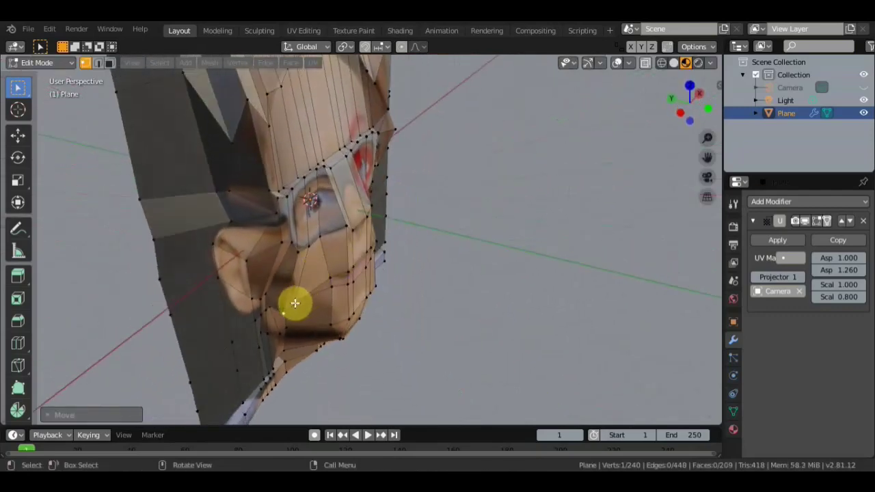
# Step: Adjust the jawline vertices and those below and beside the ear
pyautogui.press('g')
pyautogui.click(315, 292)
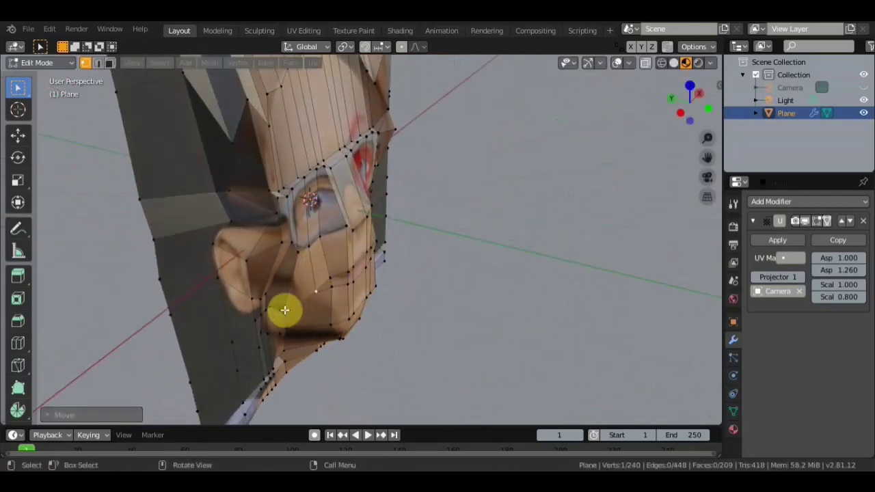
pyautogui.press('g')
pyautogui.click(296, 306)
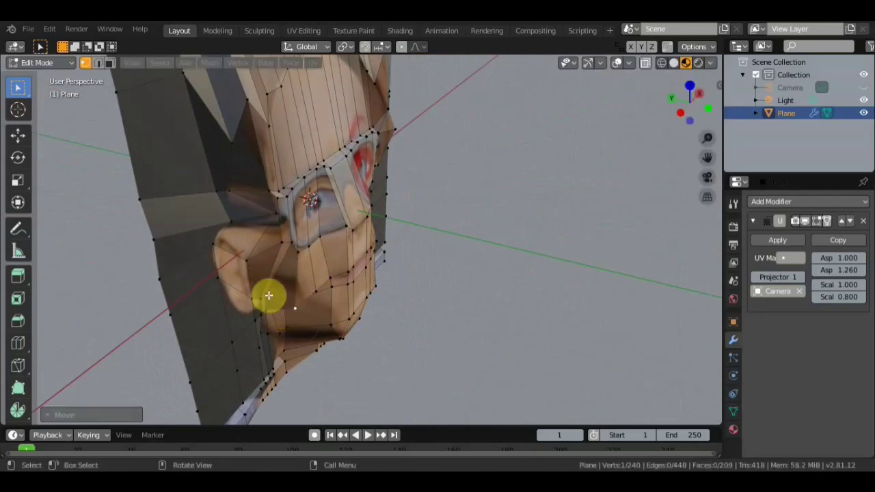
pyautogui.press('g')
pyautogui.click(282, 293)
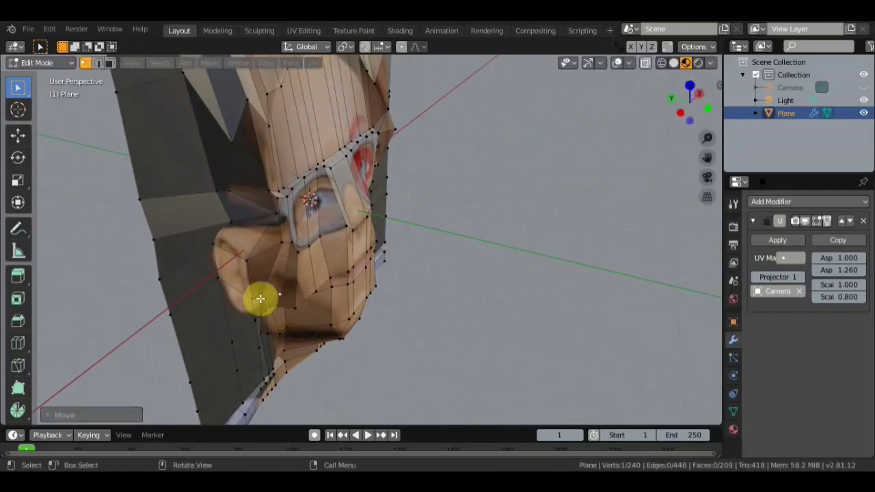
pyautogui.press('g')
pyautogui.click(264, 279)
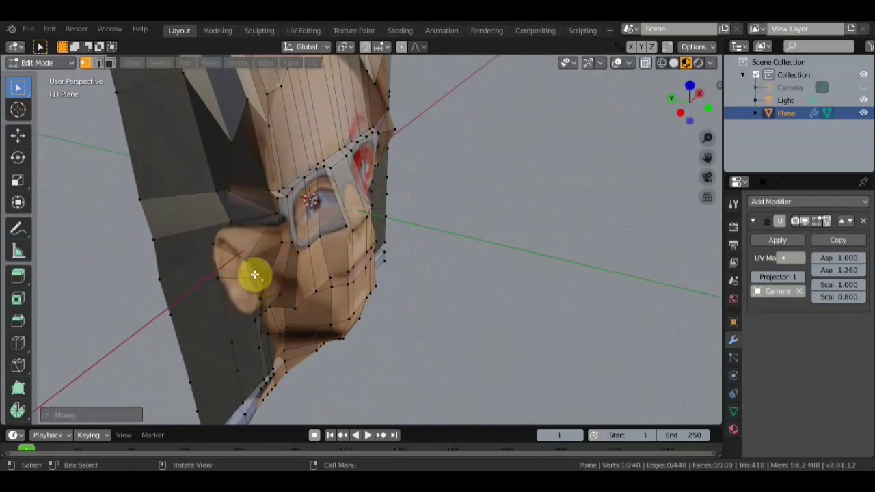
pyautogui.press('g')
pyautogui.click(261, 256)
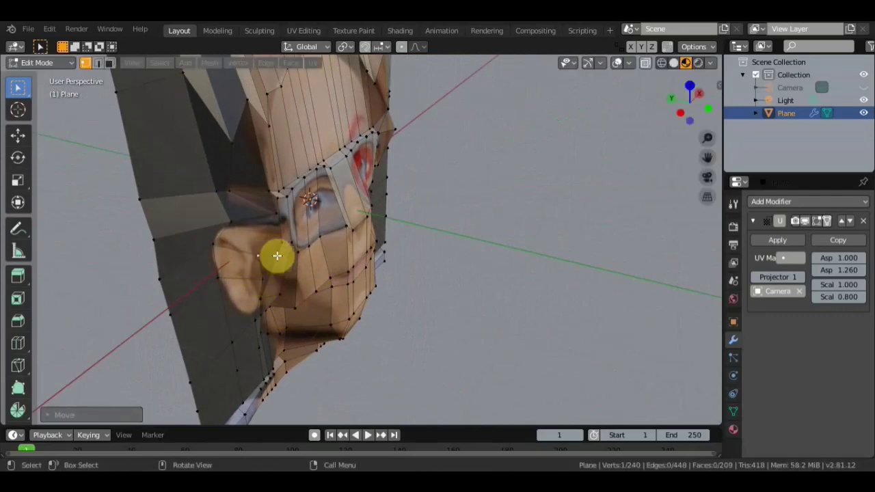
pyautogui.moveTo(274, 254); pyautogui.dragTo(182, 219, button='middle')
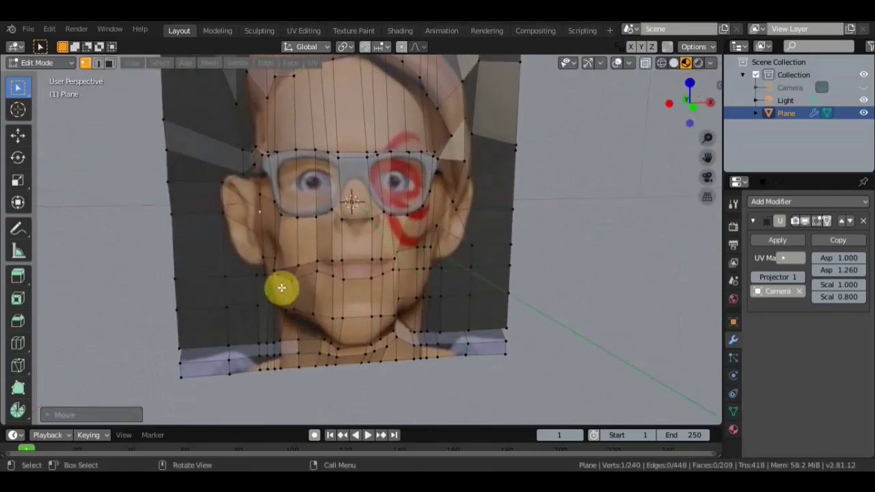
# Step: Refine the left jaw and chin vertices, checking from lower angles
pyautogui.press('g')
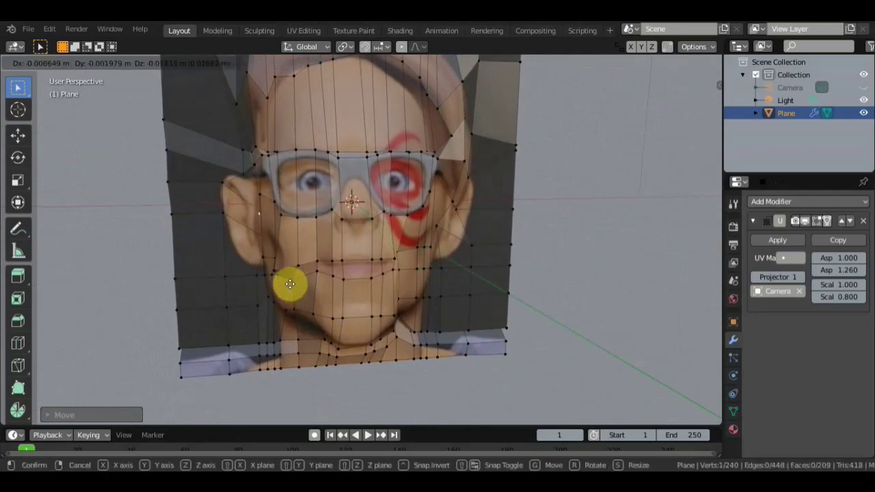
pyautogui.click(294, 282)
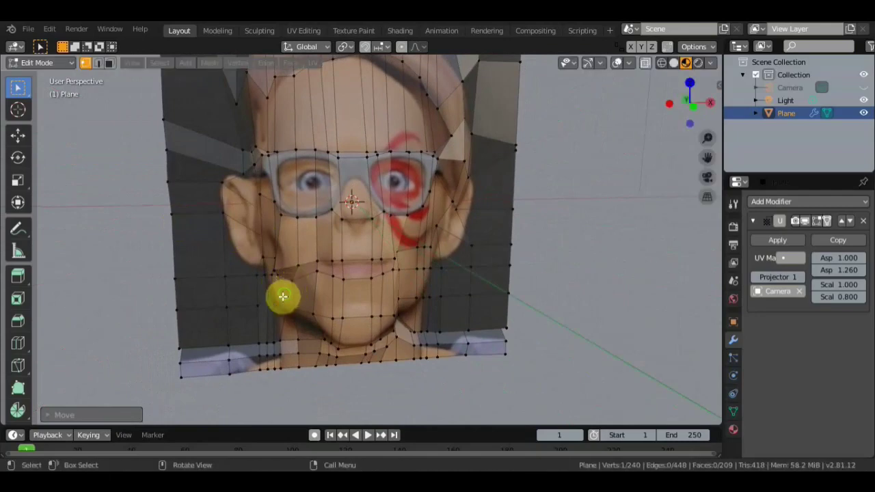
pyautogui.moveTo(282, 296)
pyautogui.mouseDown(button='middle')
pyautogui.moveTo(254, 335)
pyautogui.moveTo(299, 292)
pyautogui.mouseUp(button='middle')
pyautogui.press('g')
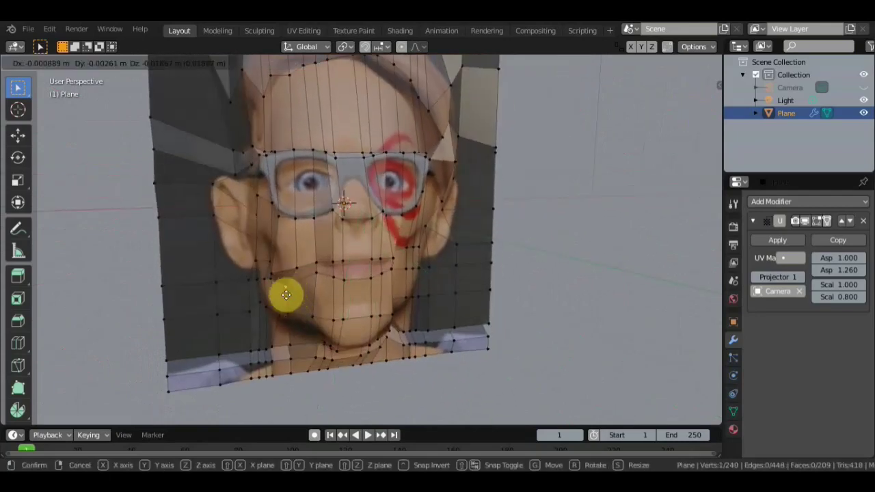
pyautogui.click(281, 289)
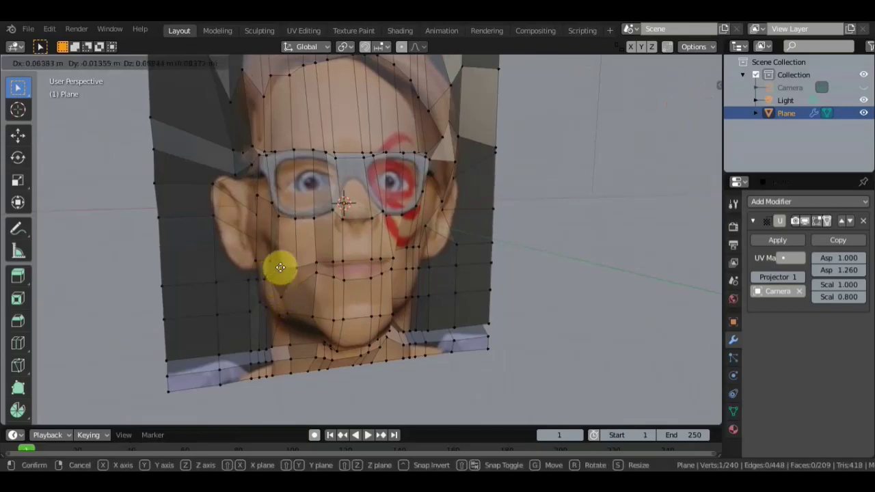
pyautogui.moveTo(283, 268)
pyautogui.mouseDown(button='middle')
pyautogui.moveTo(264, 297)
pyautogui.moveTo(243, 299)
pyautogui.moveTo(256, 362)
pyautogui.moveTo(342, 282)
pyautogui.mouseUp(button='middle')
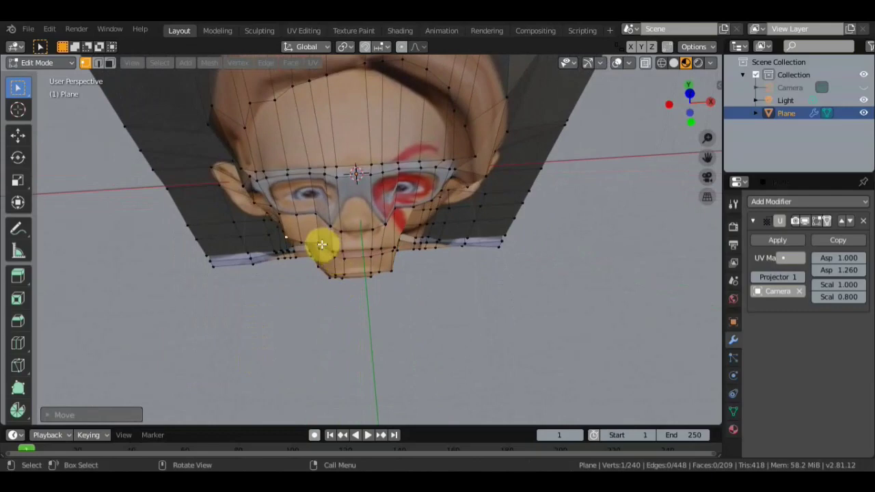
pyautogui.moveTo(335, 236)
pyautogui.mouseDown(button='middle')
pyautogui.moveTo(336, 205)
pyautogui.moveTo(305, 262)
pyautogui.mouseUp(button='middle')
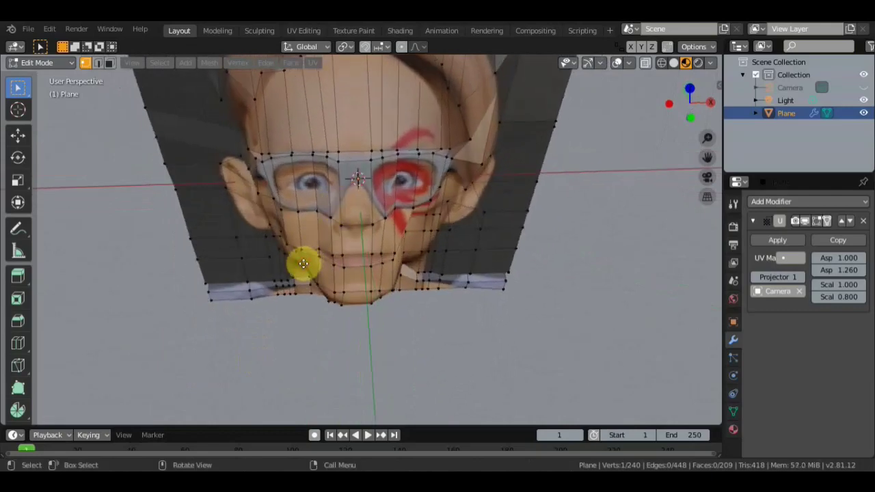
pyautogui.press('g')
pyautogui.click(298, 276)
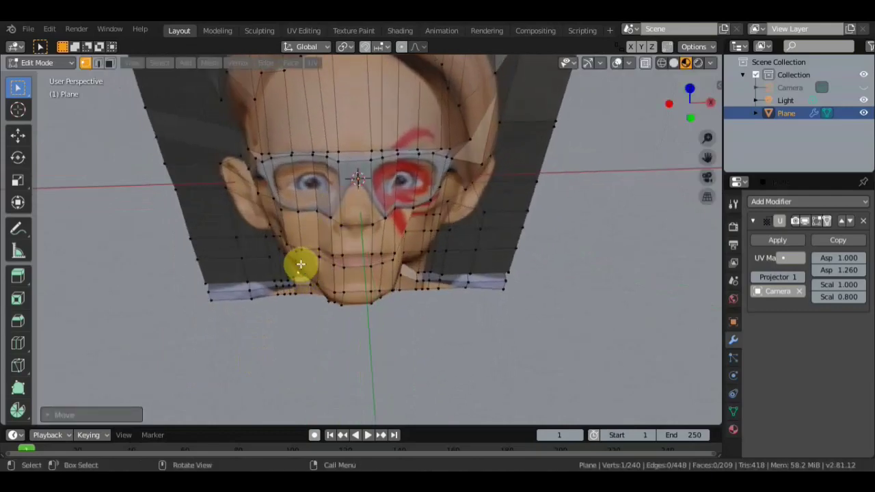
# Step: Move the selected face vertices twice more and check the side profile
pyautogui.press('g')
pyautogui.click(286, 267)
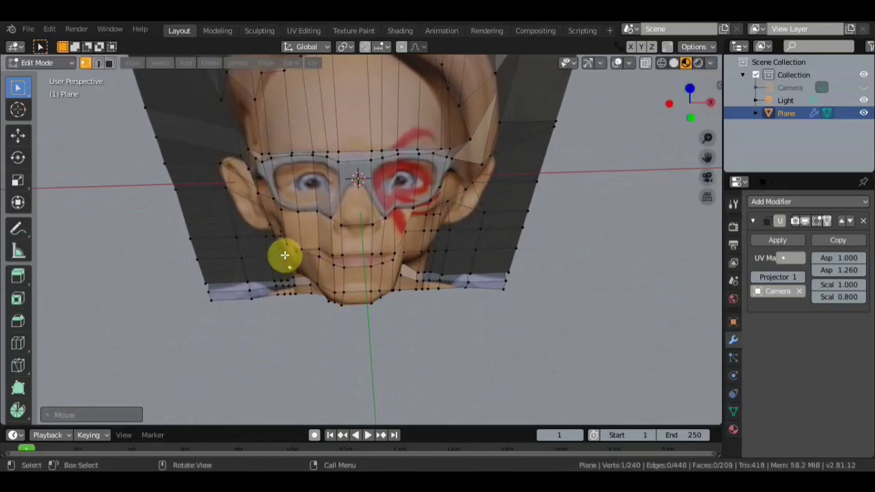
pyautogui.press('g')
pyautogui.click(281, 253)
pyautogui.moveTo(283, 254)
pyautogui.mouseDown(button='middle')
pyautogui.moveTo(289, 191)
pyautogui.moveTo(357, 248)
pyautogui.moveTo(351, 217)
pyautogui.mouseUp(button='middle')
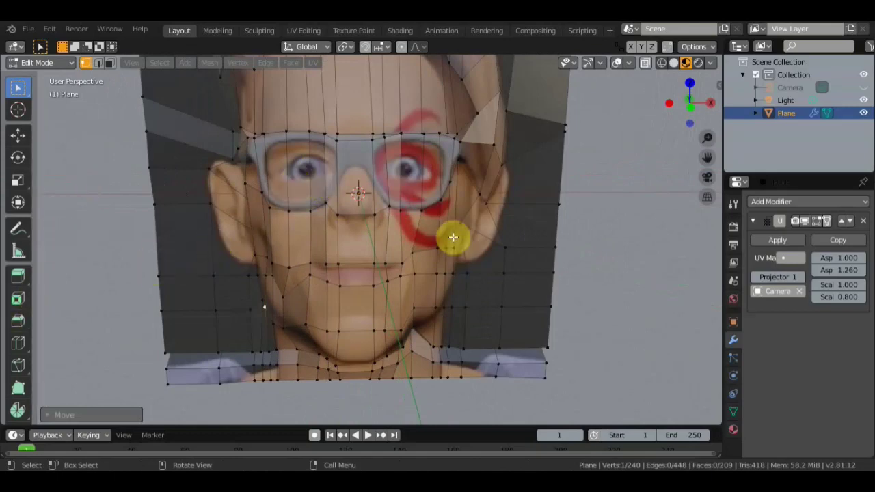
pyautogui.moveTo(489, 176)
pyautogui.mouseDown(button='middle')
pyautogui.moveTo(348, 240)
pyautogui.moveTo(315, 239)
pyautogui.moveTo(397, 215)
pyautogui.moveTo(445, 229)
pyautogui.moveTo(238, 194)
pyautogui.mouseUp(button='middle')
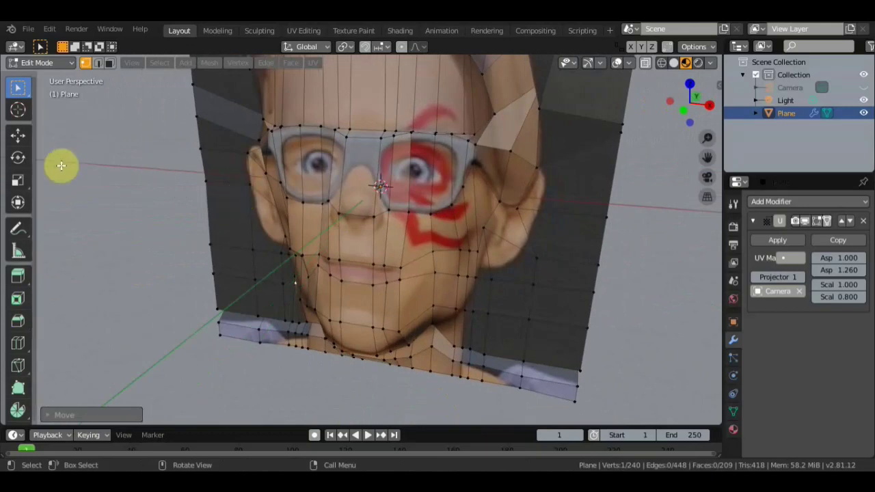
# Step: Add horizontal edge loops across and just under the eyes
pyautogui.click(24, 345)
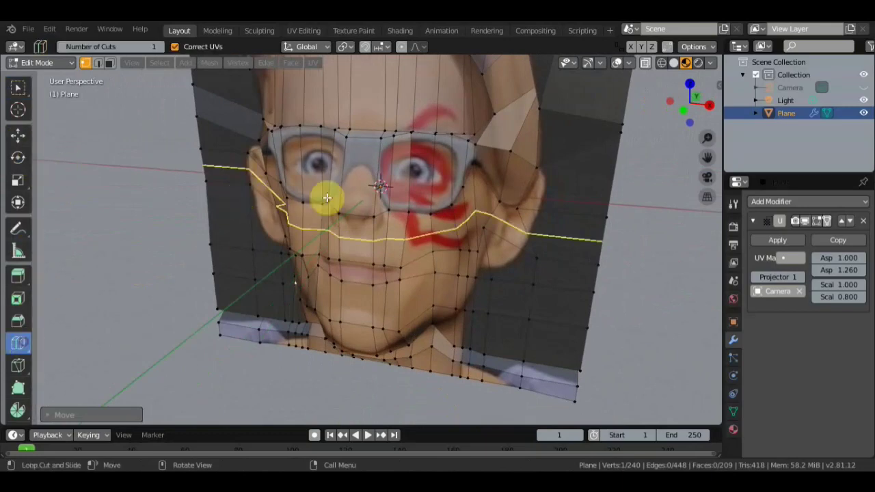
pyautogui.moveTo(357, 171); pyautogui.dragTo(360, 170)
pyautogui.click(358, 173)
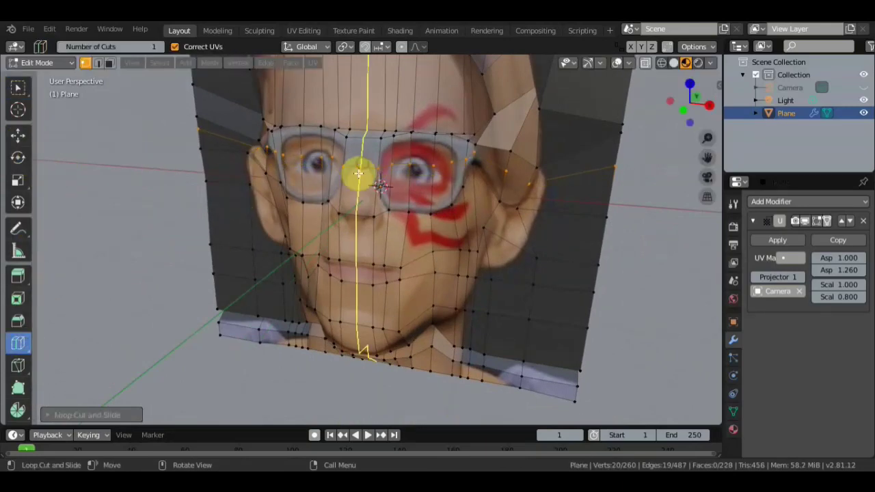
pyautogui.click(347, 188)
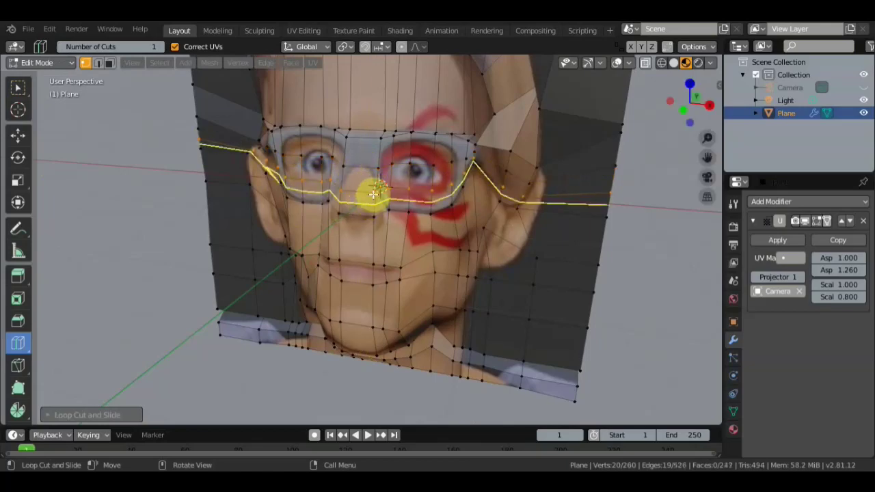
pyautogui.click(383, 198)
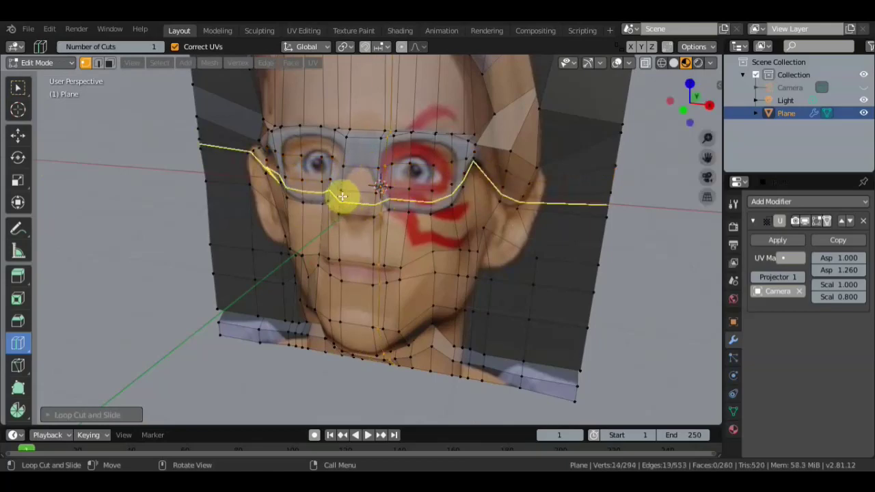
pyautogui.click(342, 195)
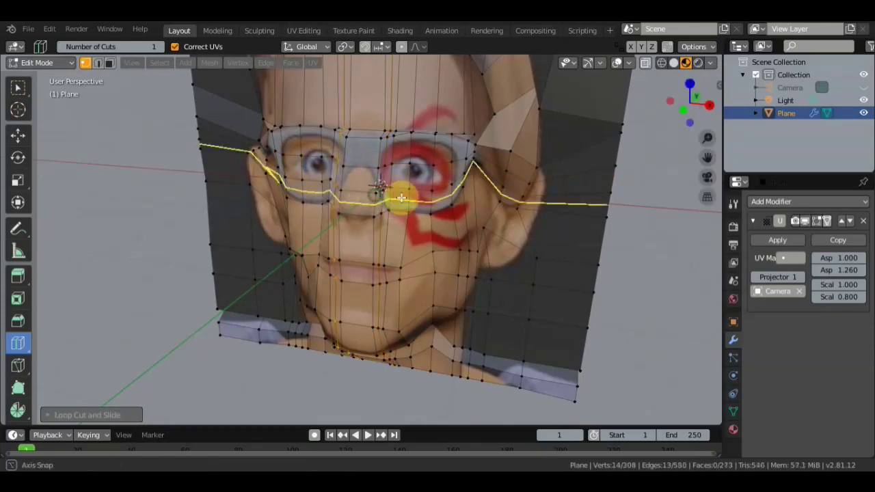
# Step: Add a loop below the nose and a vertical loop down the centre, reaching 330 faces
pyautogui.moveTo(401, 196); pyautogui.dragTo(400, 193, button='middle')
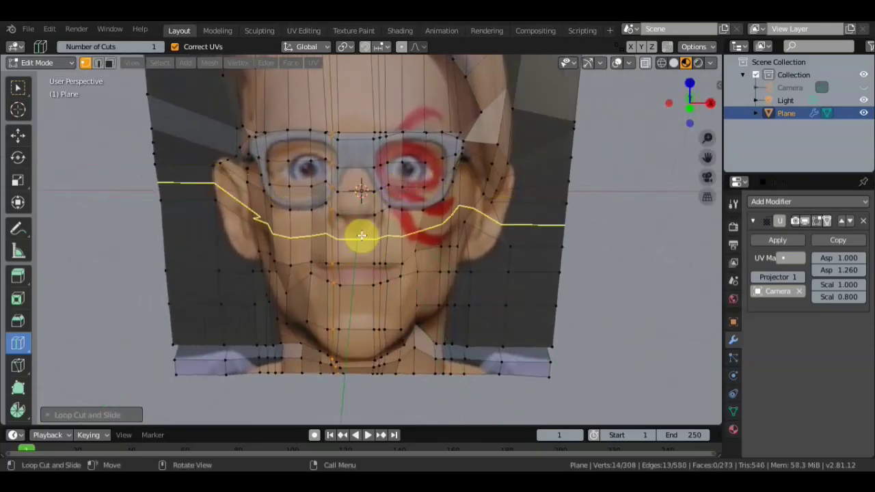
pyautogui.click(362, 236)
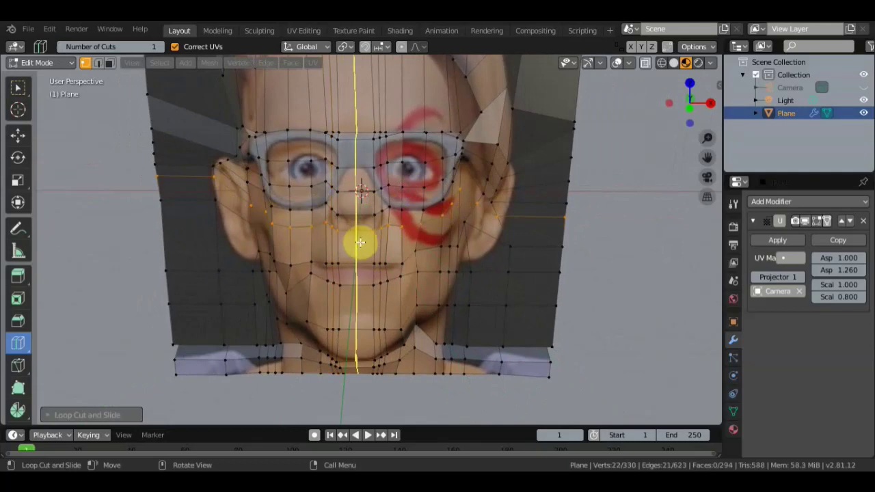
pyautogui.moveTo(361, 242); pyautogui.dragTo(356, 245)
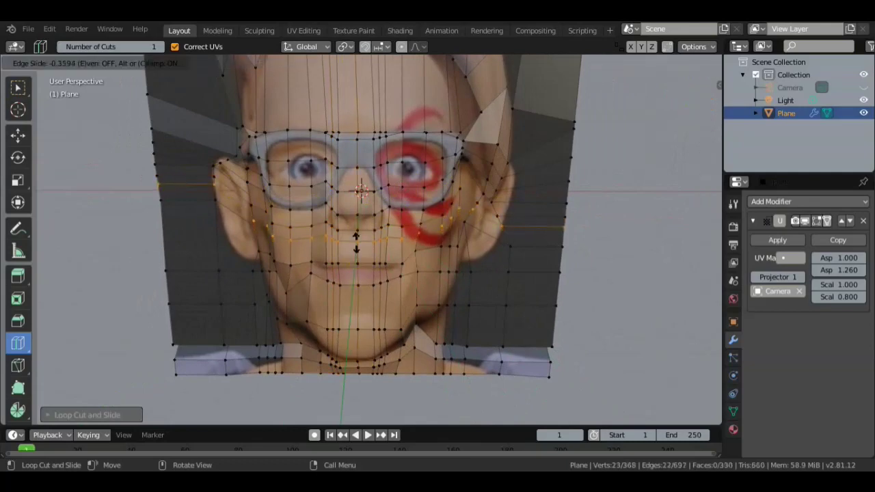
pyautogui.click(18, 88)
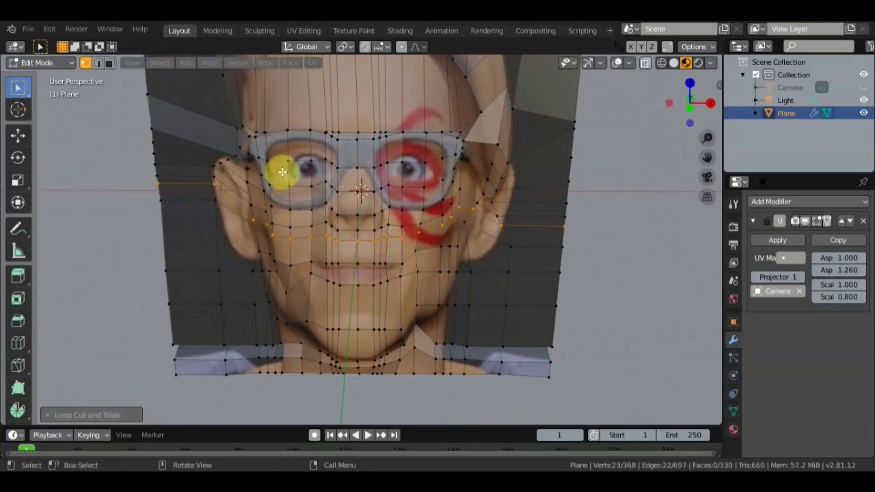
# Step: Select the nose vertices and pull them forward along Y in side view
pyautogui.moveTo(283, 168); pyautogui.dragTo(465, 284, button='middle')
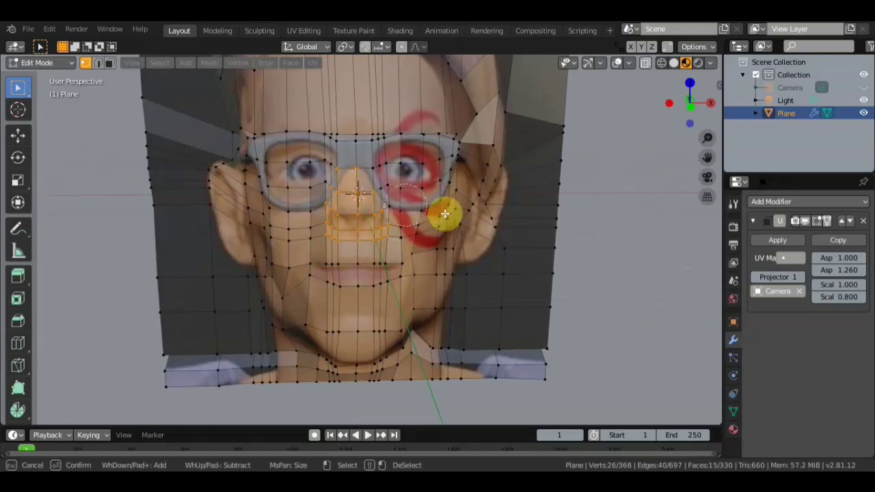
pyautogui.press('Escape')
pyautogui.moveTo(582, 205); pyautogui.dragTo(79, 95, button='middle')
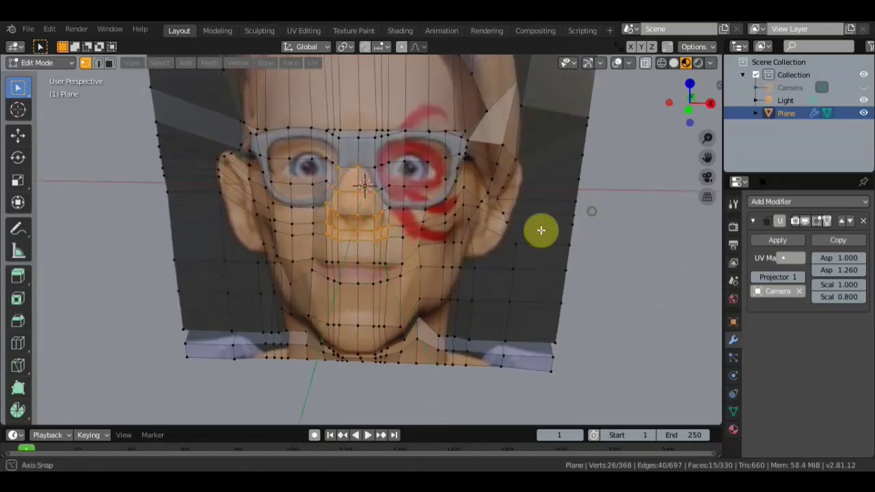
pyautogui.click(18, 135)
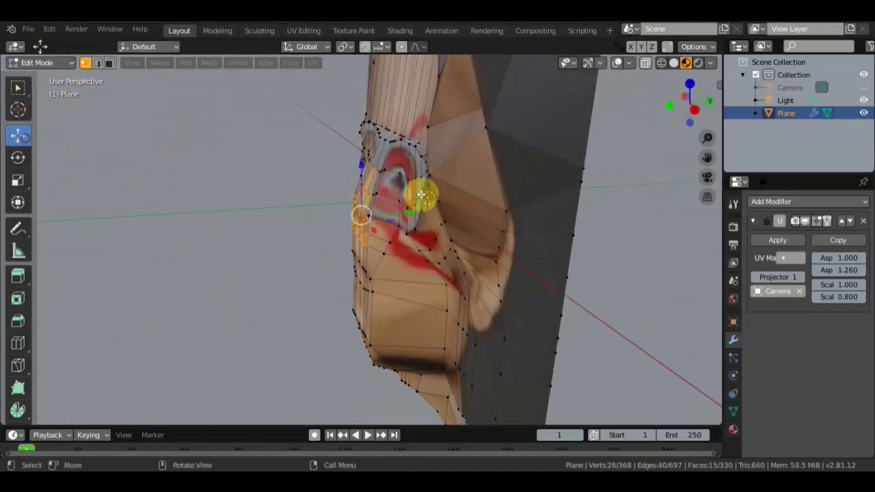
pyautogui.moveTo(416, 216)
pyautogui.mouseDown()
pyautogui.moveTo(397, 219)
pyautogui.moveTo(369, 205)
pyautogui.mouseUp()
# Step: Reselect and shift the nose-tip vertices outward into shape
pyautogui.press('w')
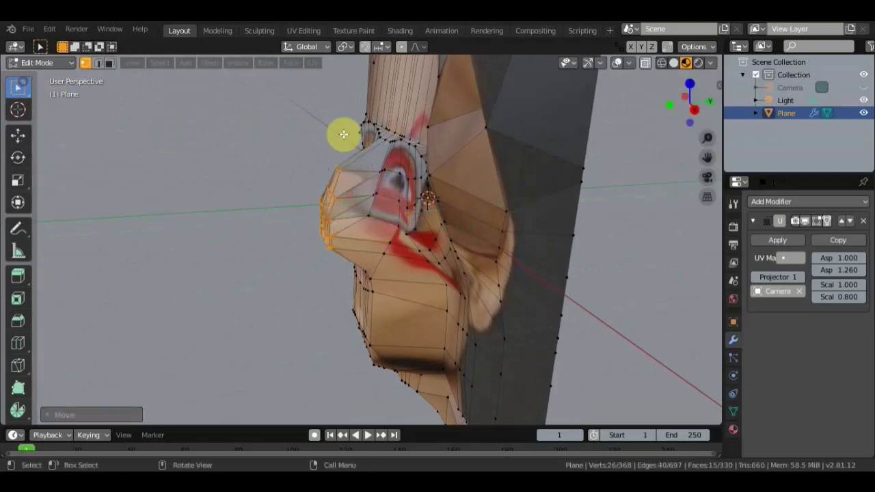
pyautogui.click(189, 155)
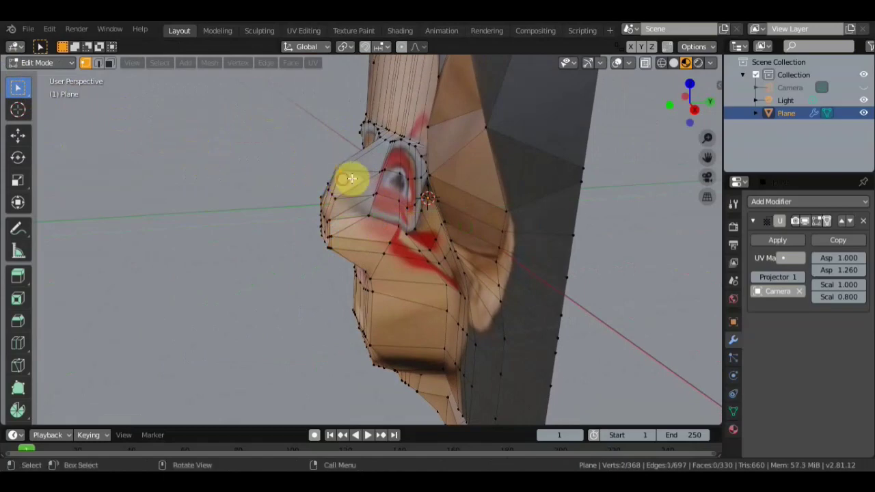
pyautogui.moveTo(358, 172)
pyautogui.mouseDown()
pyautogui.moveTo(361, 186)
pyautogui.moveTo(391, 172)
pyautogui.mouseUp()
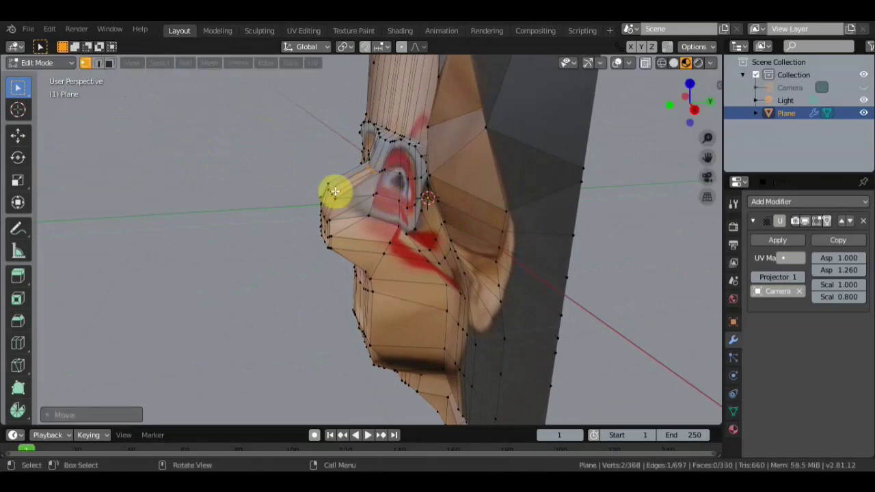
pyautogui.moveTo(342, 197)
pyautogui.mouseDown()
pyautogui.moveTo(351, 194)
pyautogui.moveTo(347, 211)
pyautogui.mouseUp()
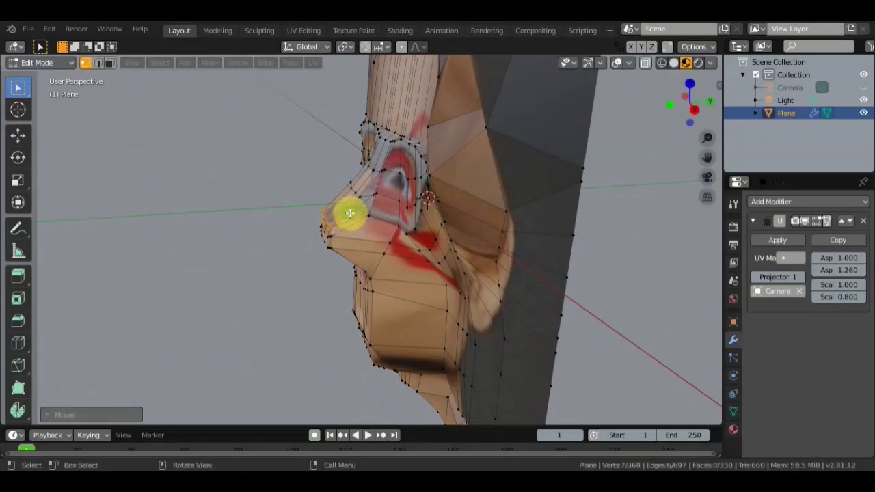
pyautogui.moveTo(347, 211)
pyautogui.mouseDown(button='middle')
pyautogui.moveTo(357, 183)
pyautogui.moveTo(345, 198)
pyautogui.mouseUp(button='middle')
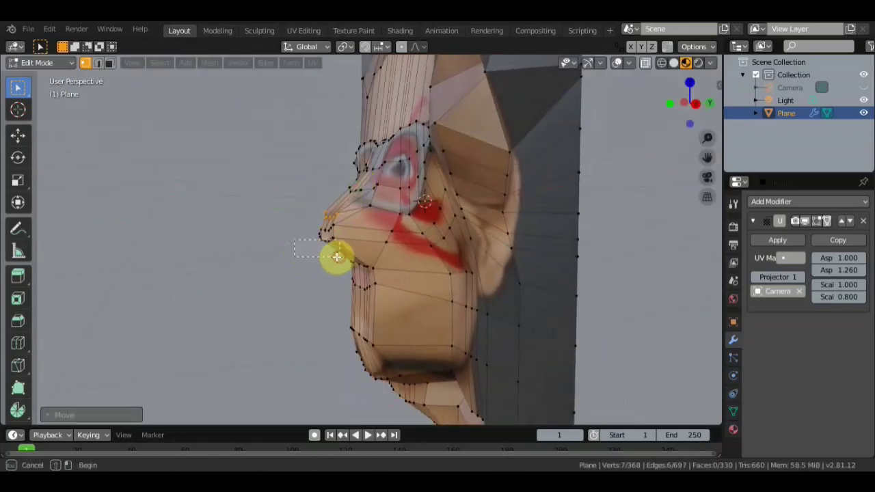
# Step: Pull the vertices under the nose tip and upper lip forward
pyautogui.moveTo(337, 256); pyautogui.dragTo(318, 241)
pyautogui.press('g')
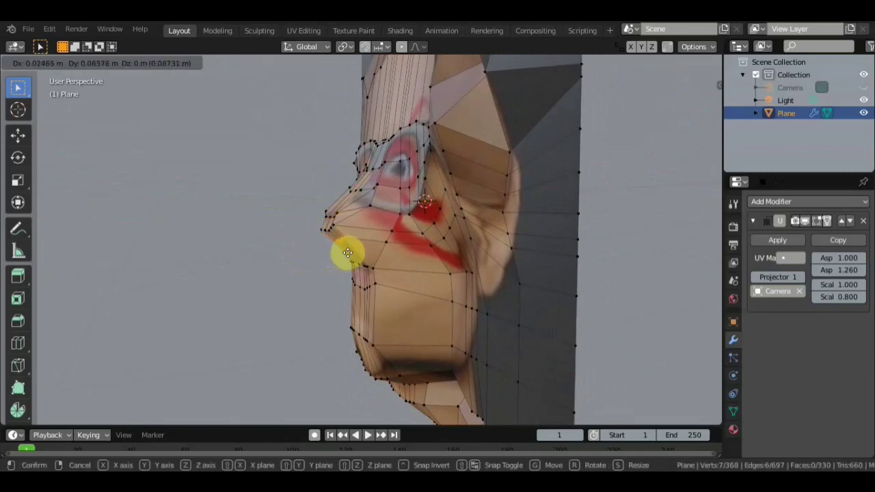
pyautogui.click(366, 251)
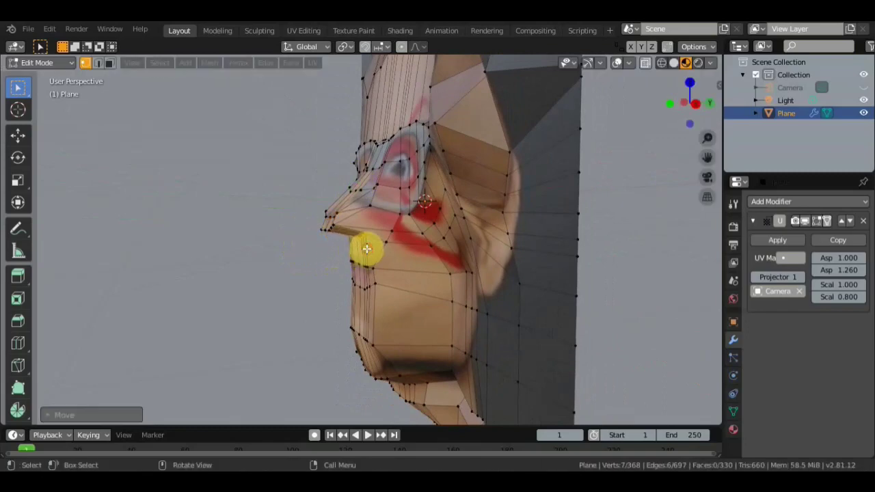
pyautogui.moveTo(364, 248)
pyautogui.mouseDown(button='middle')
pyautogui.moveTo(483, 248)
pyautogui.moveTo(453, 254)
pyautogui.moveTo(469, 267)
pyautogui.moveTo(404, 267)
pyautogui.moveTo(296, 225)
pyautogui.mouseUp(button='middle')
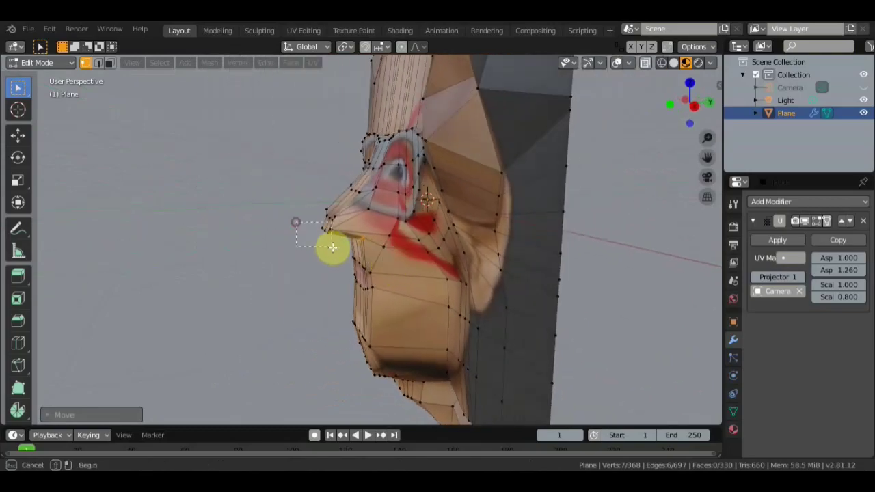
pyautogui.moveTo(332, 248); pyautogui.dragTo(332, 236)
pyautogui.moveTo(333, 236)
pyautogui.mouseDown(button='middle')
pyautogui.moveTo(567, 228)
pyautogui.moveTo(321, 250)
pyautogui.moveTo(347, 247)
pyautogui.moveTo(342, 223)
pyautogui.moveTo(392, 230)
pyautogui.moveTo(381, 228)
pyautogui.mouseUp(button='middle')
# Step: Reposition the selected brow vertices and check them from a side view
pyautogui.press('g')
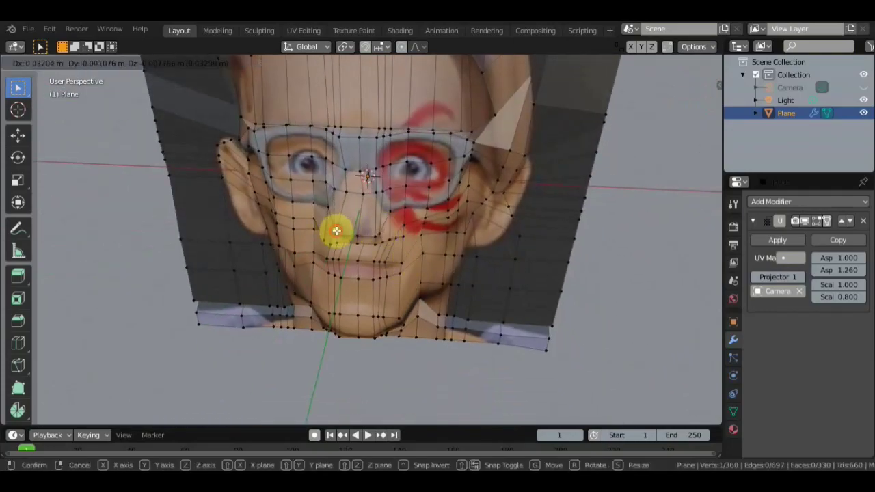
pyautogui.click(336, 231)
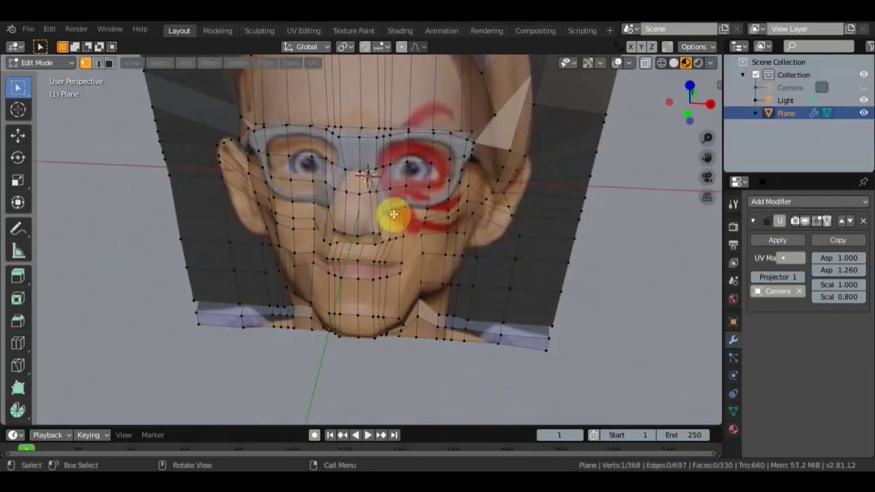
pyautogui.moveTo(390, 229)
pyautogui.mouseDown(button='middle')
pyautogui.moveTo(406, 172)
pyautogui.moveTo(426, 171)
pyautogui.moveTo(536, 235)
pyautogui.moveTo(147, 233)
pyautogui.mouseUp(button='middle')
# Step: Select a vertex beside the nose and drag it into a new position
pyautogui.moveTo(323, 236); pyautogui.dragTo(368, 249)
pyautogui.moveTo(368, 249)
pyautogui.mouseDown(button='middle')
pyautogui.moveTo(332, 221)
pyautogui.moveTo(445, 254)
pyautogui.moveTo(358, 237)
pyautogui.moveTo(516, 242)
pyautogui.moveTo(395, 242)
pyautogui.mouseUp(button='middle')
pyautogui.click(332, 264)
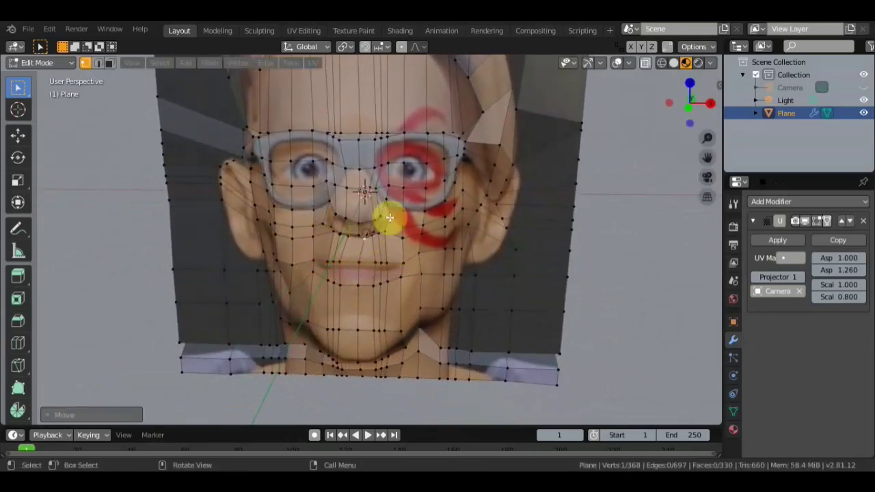
pyautogui.moveTo(411, 166)
pyautogui.mouseDown(button='middle')
pyautogui.moveTo(387, 189)
pyautogui.moveTo(375, 169)
pyautogui.mouseUp(button='middle')
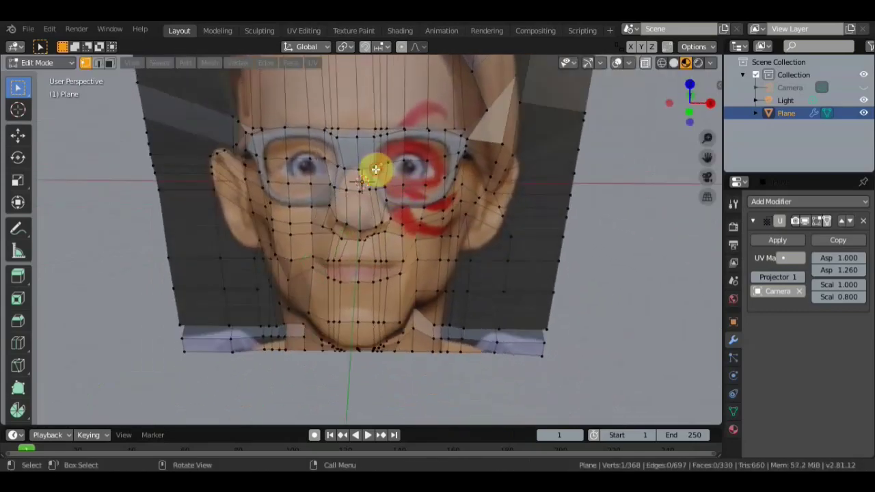
pyautogui.press('g')
pyautogui.moveTo(376, 216)
pyautogui.mouseDown(button='middle')
pyautogui.moveTo(342, 221)
pyautogui.moveTo(319, 127)
pyautogui.moveTo(354, 226)
pyautogui.moveTo(420, 182)
pyautogui.moveTo(344, 211)
pyautogui.mouseUp(button='middle')
pyautogui.click(347, 229)
pyautogui.press('g')
pyautogui.click(372, 237)
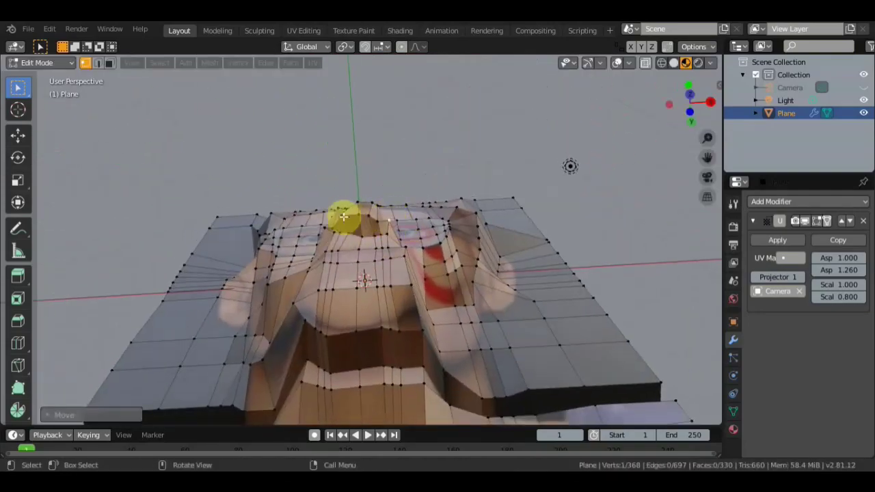
# Step: Move the selected vertices once more, then select vertices around the left eye
pyautogui.press('g')
pyautogui.click(396, 234)
pyautogui.moveTo(397, 234)
pyautogui.mouseDown(button='middle')
pyautogui.moveTo(485, 400)
pyautogui.moveTo(344, 171)
pyautogui.moveTo(30, 133)
pyautogui.moveTo(521, 135)
pyautogui.mouseUp(button='middle')
pyautogui.click(267, 179)
# Step: Add loop cuts across the eyes, beside the left eye and across the glasses
pyautogui.hotkey('ctrl', 'r')
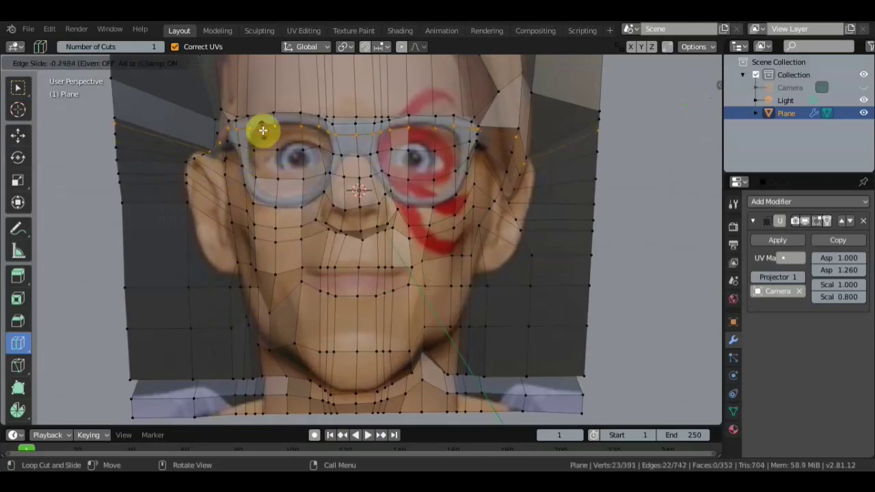
pyautogui.click(253, 156)
pyautogui.click(250, 157)
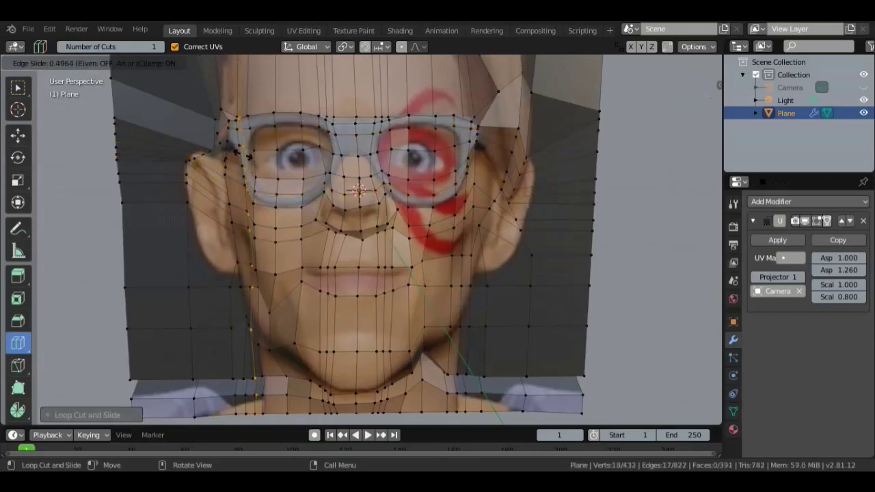
pyautogui.click(246, 157)
pyautogui.click(287, 188)
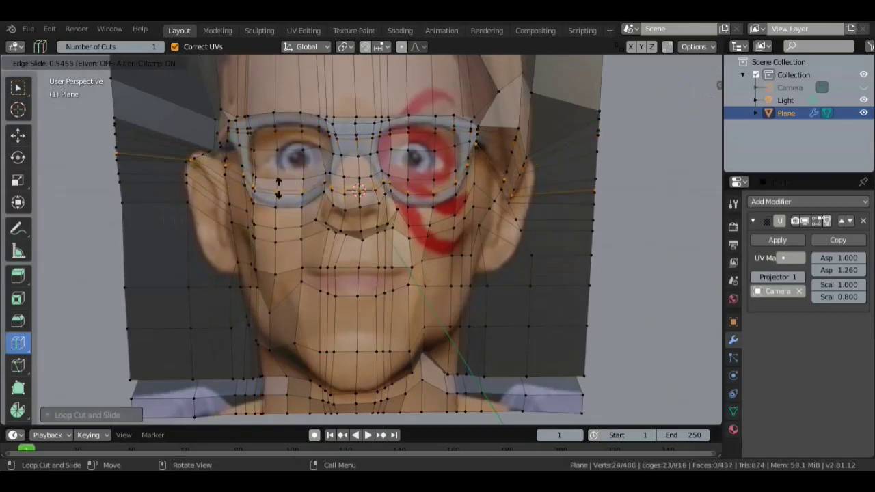
pyautogui.scroll(2, 62, 96)
pyautogui.moveTo(62, 96)
pyautogui.mouseDown(button='middle')
pyautogui.moveTo(168, 225)
pyautogui.moveTo(197, 171)
pyautogui.mouseUp(button='middle')
# Step: Reposition single vertices on the cheek, near the eye and beside the nose
pyautogui.click(287, 137)
pyautogui.press('g')
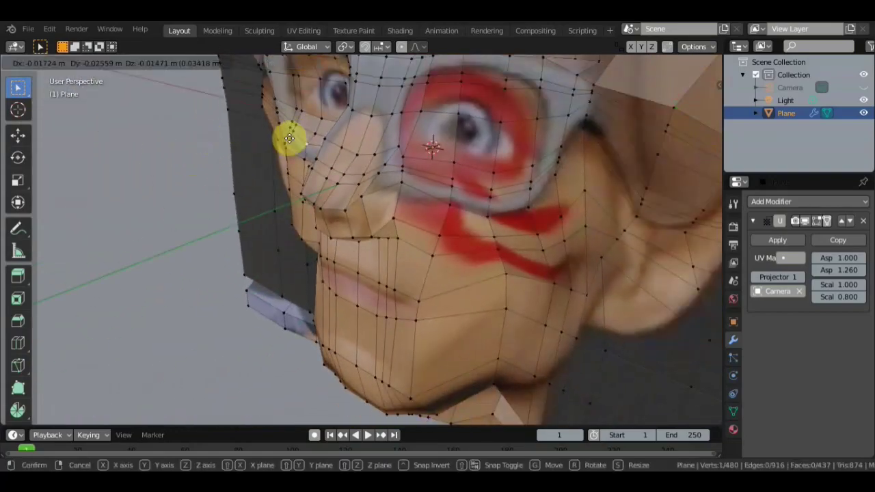
pyautogui.click(281, 134)
pyautogui.moveTo(281, 134)
pyautogui.mouseDown(button='middle')
pyautogui.moveTo(449, 170)
pyautogui.moveTo(160, 248)
pyautogui.mouseUp(button='middle')
pyautogui.click(178, 247)
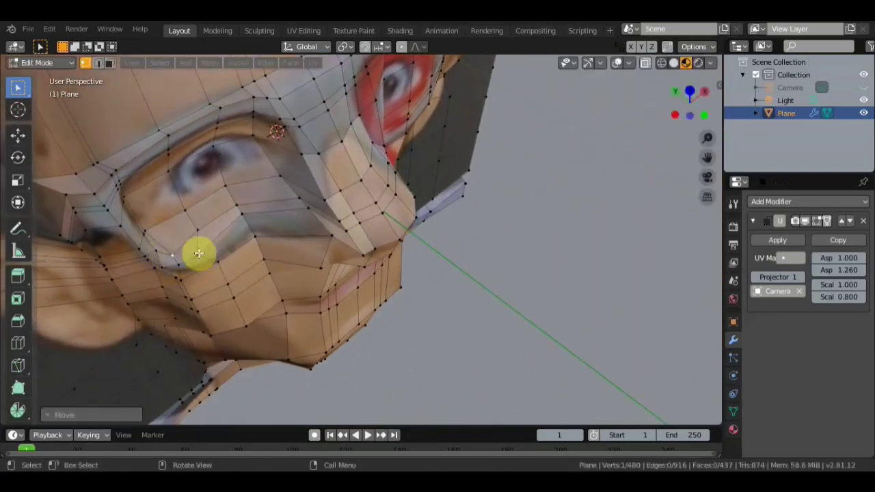
pyautogui.press('g')
pyautogui.click(201, 240)
pyautogui.click(287, 225)
pyautogui.press('g')
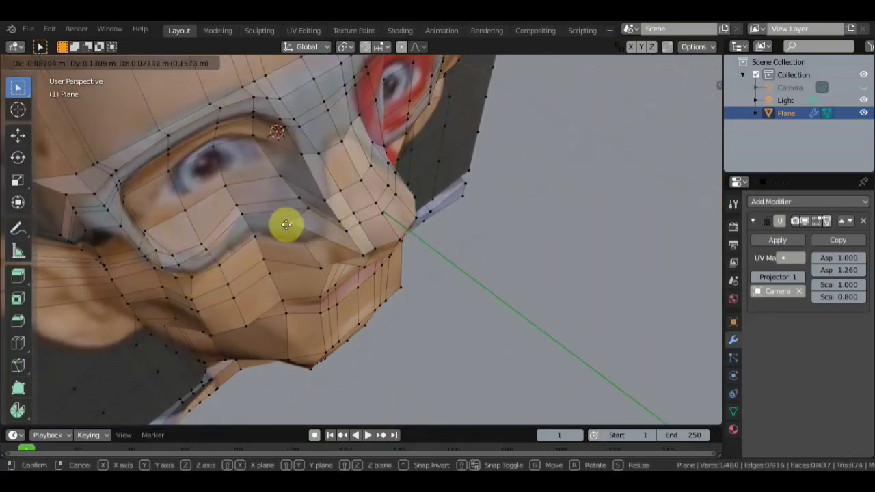
pyautogui.click(327, 208)
# Step: Refine the nose-bridge and glasses-rim vertices with repeated moves from side and below views
pyautogui.moveTo(322, 192)
pyautogui.mouseDown(button='middle')
pyautogui.moveTo(377, 231)
pyautogui.moveTo(271, 326)
pyautogui.moveTo(313, 337)
pyautogui.moveTo(357, 329)
pyautogui.mouseUp(button='middle')
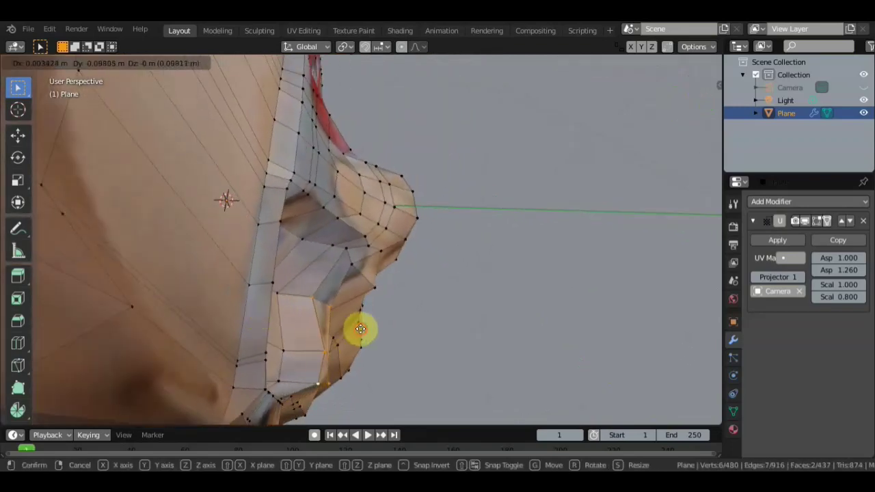
pyautogui.moveTo(369, 358); pyautogui.dragTo(321, 285, button='middle')
pyautogui.press('g')
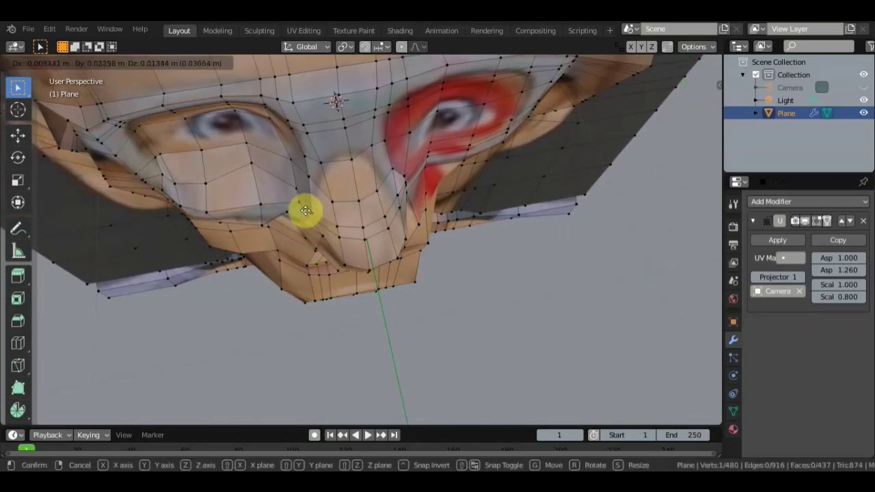
pyautogui.click(317, 198)
pyautogui.moveTo(317, 198)
pyautogui.mouseDown(button='middle')
pyautogui.moveTo(355, 204)
pyautogui.moveTo(281, 193)
pyautogui.mouseUp(button='middle')
pyautogui.press('g')
pyautogui.click(344, 196)
pyautogui.press('g')
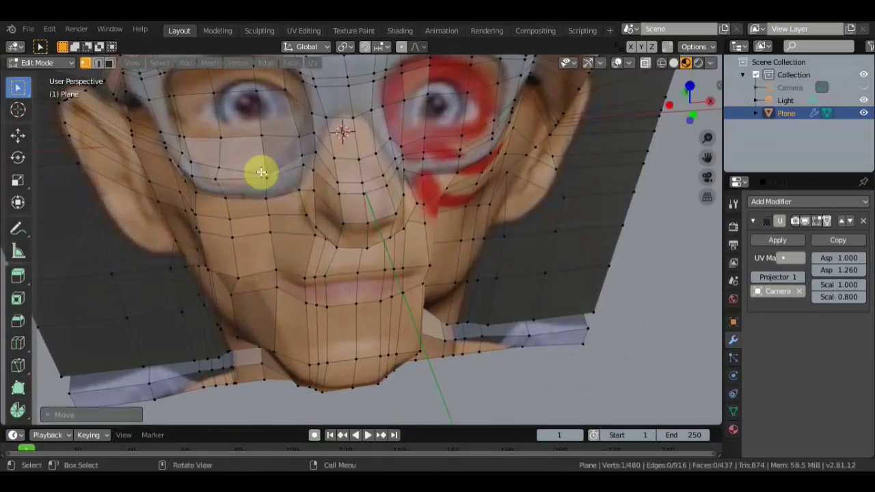
pyautogui.click(298, 136)
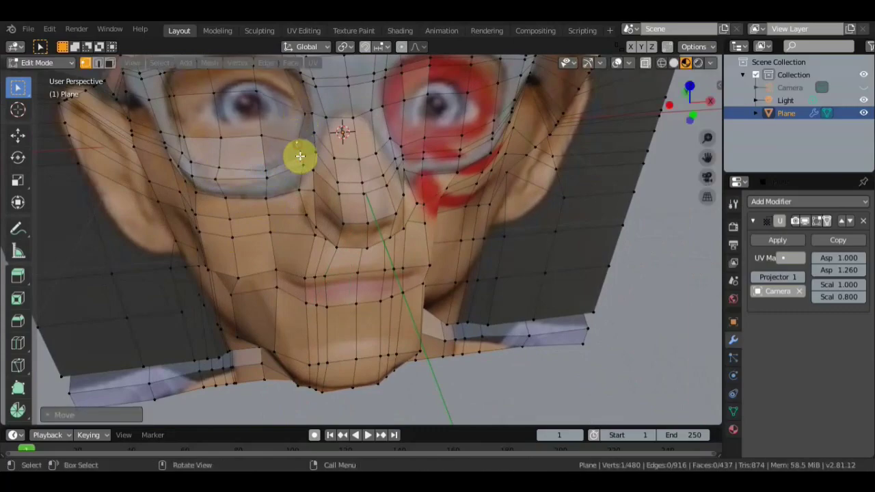
pyautogui.press('g')
pyautogui.click(318, 143)
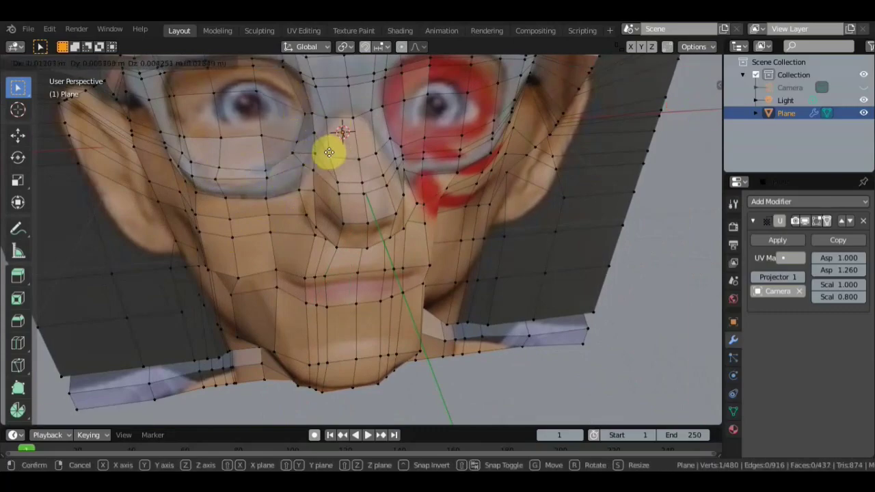
pyautogui.moveTo(329, 117); pyautogui.dragTo(278, 325, button='middle')
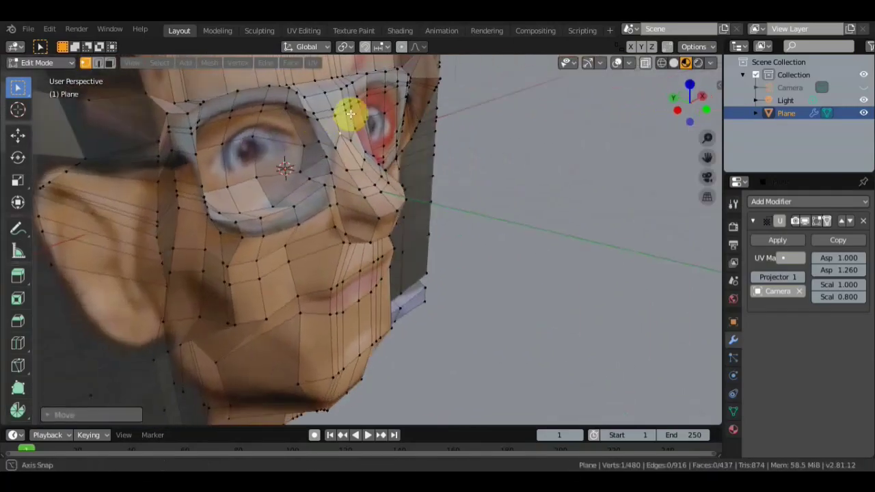
# Step: Circle-select vertices along the edge of the ear
pyautogui.press('c')
pyautogui.moveTo(205, 224); pyautogui.dragTo(178, 160)
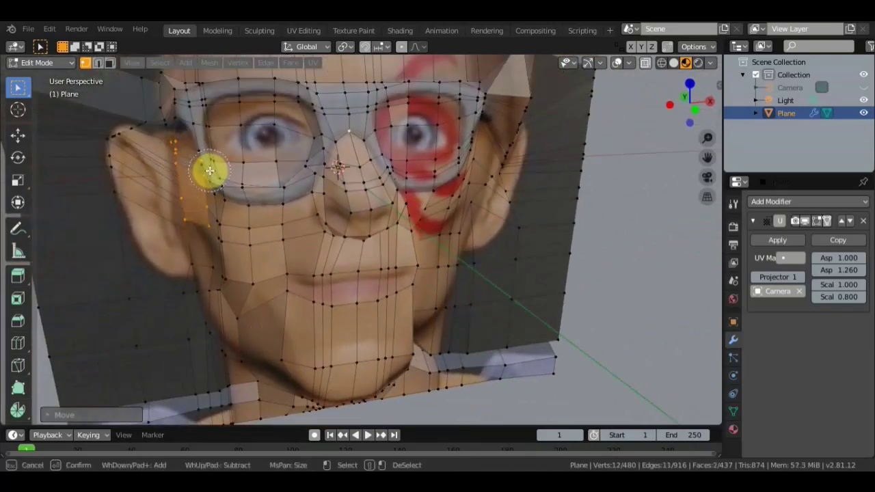
pyautogui.rightClick(209, 171)
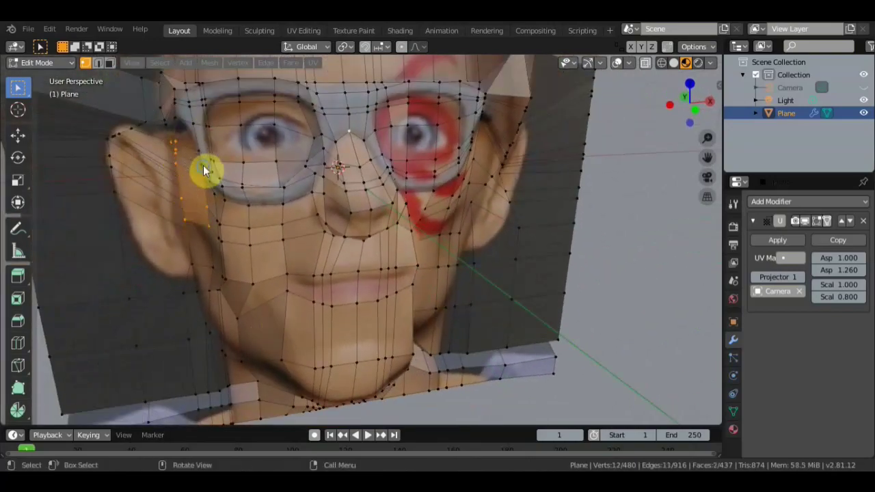
pyautogui.rightClick(211, 221)
pyautogui.moveTo(212, 221); pyautogui.dragTo(172, 215, button='middle')
pyautogui.moveTo(504, 283)
pyautogui.mouseDown(button='middle')
pyautogui.moveTo(195, 157)
pyautogui.moveTo(266, 176)
pyautogui.mouseUp(button='middle')
pyautogui.press('c')
pyautogui.moveTo(151, 175); pyautogui.dragTo(139, 167)
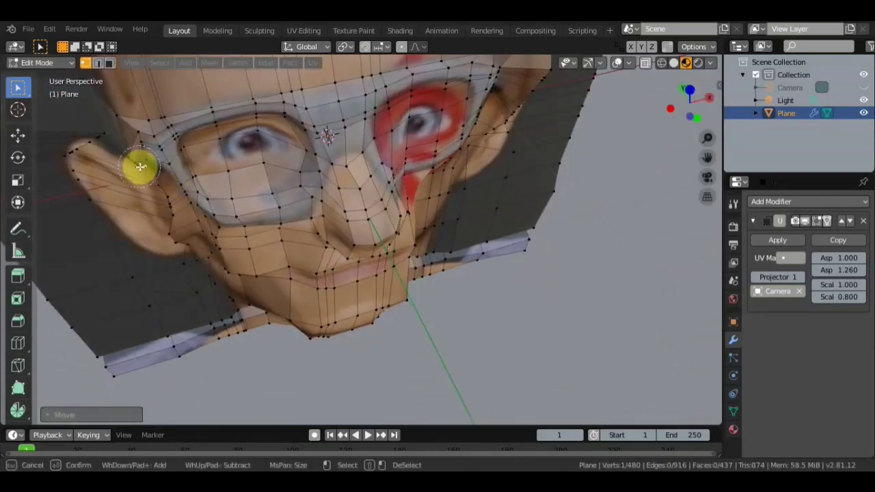
pyautogui.rightClick(136, 163)
pyautogui.moveTo(137, 163); pyautogui.dragTo(112, 78, button='middle')
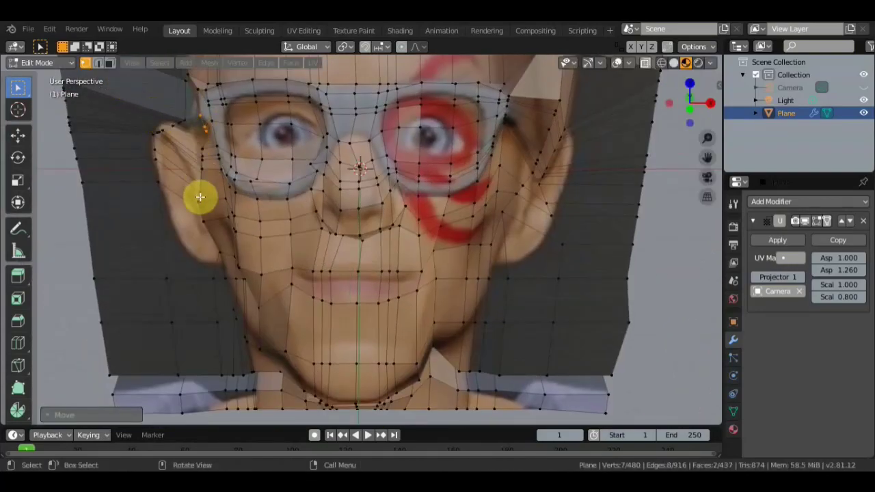
pyautogui.rightClick(147, 107)
# Step: Reselect just five ear vertices and move them into a new position
pyautogui.hotkey('alt', 'a')
pyautogui.press('c')
pyautogui.moveTo(201, 225); pyautogui.dragTo(203, 148)
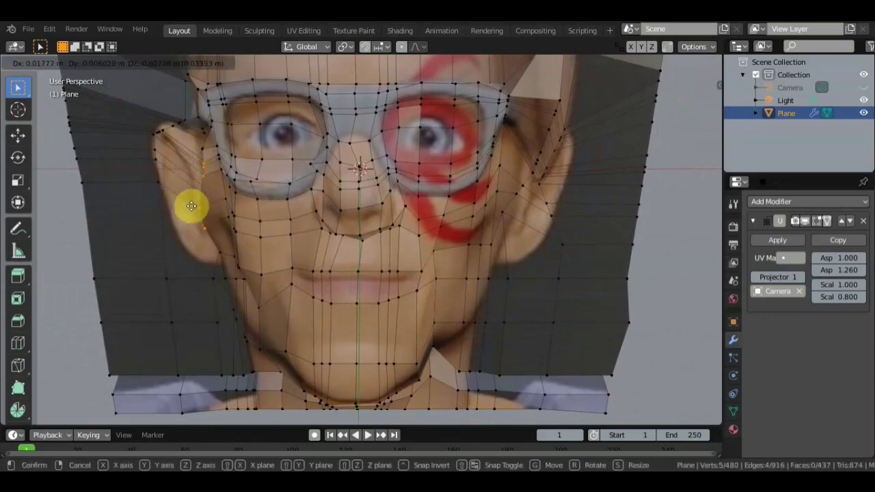
pyautogui.rightClick(203, 148)
pyautogui.moveTo(211, 157); pyautogui.dragTo(249, 211, button='middle')
pyautogui.press('g')
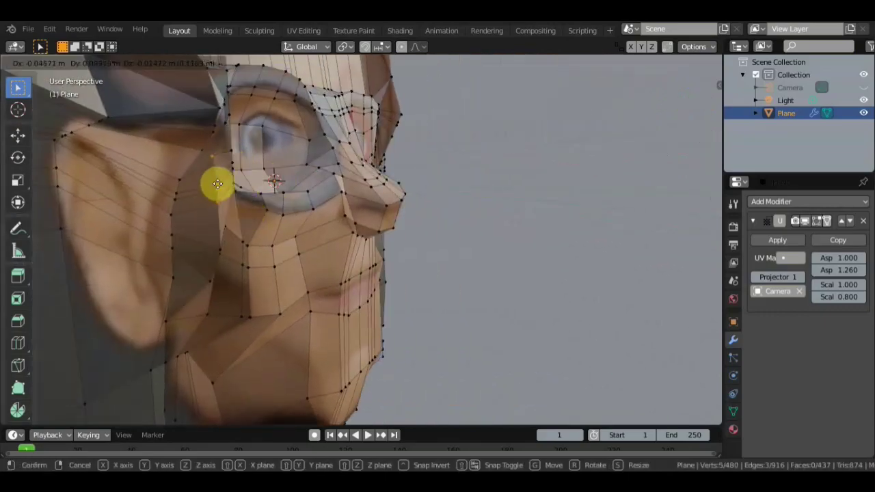
pyautogui.click(164, 267)
# Step: Reposition a single vertex beside the nose through several successive moves
pyautogui.click(182, 250)
pyautogui.moveTo(182, 250)
pyautogui.mouseDown(button='middle')
pyautogui.moveTo(141, 187)
pyautogui.moveTo(328, 225)
pyautogui.moveTo(417, 224)
pyautogui.moveTo(432, 242)
pyautogui.moveTo(390, 235)
pyautogui.mouseUp(button='middle')
pyautogui.press('g')
pyautogui.click(430, 259)
pyautogui.press('g')
pyautogui.click(391, 235)
pyautogui.press('g')
pyautogui.click(318, 205)
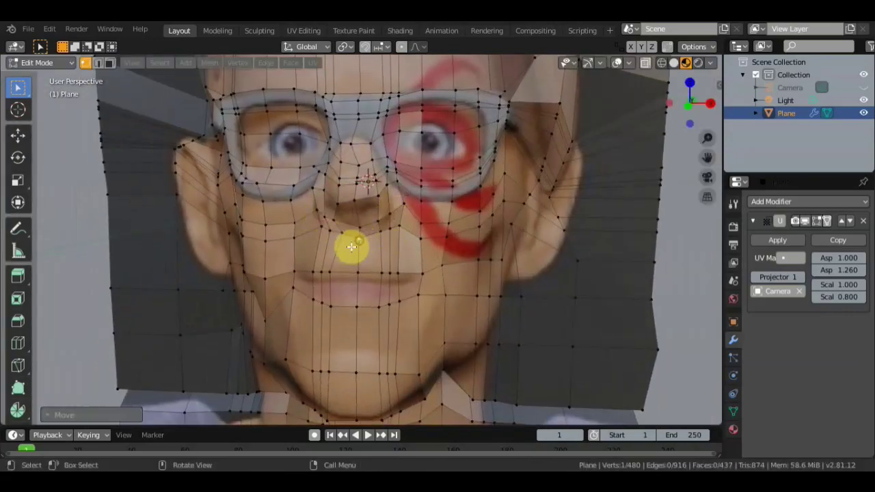
pyautogui.press('g')
pyautogui.click(420, 221)
# Step: Select nose-bridge vertices and move two individual cheek vertices into place
pyautogui.moveTo(445, 240)
pyautogui.mouseDown(button='middle')
pyautogui.moveTo(389, 280)
pyautogui.moveTo(380, 179)
pyautogui.mouseUp(button='middle')
pyautogui.moveTo(380, 179); pyautogui.dragTo(347, 169)
pyautogui.moveTo(365, 157)
pyautogui.mouseDown(button='middle')
pyautogui.moveTo(483, 228)
pyautogui.moveTo(361, 175)
pyautogui.moveTo(371, 146)
pyautogui.moveTo(385, 145)
pyautogui.moveTo(422, 205)
pyautogui.mouseUp(button='middle')
pyautogui.click(371, 147)
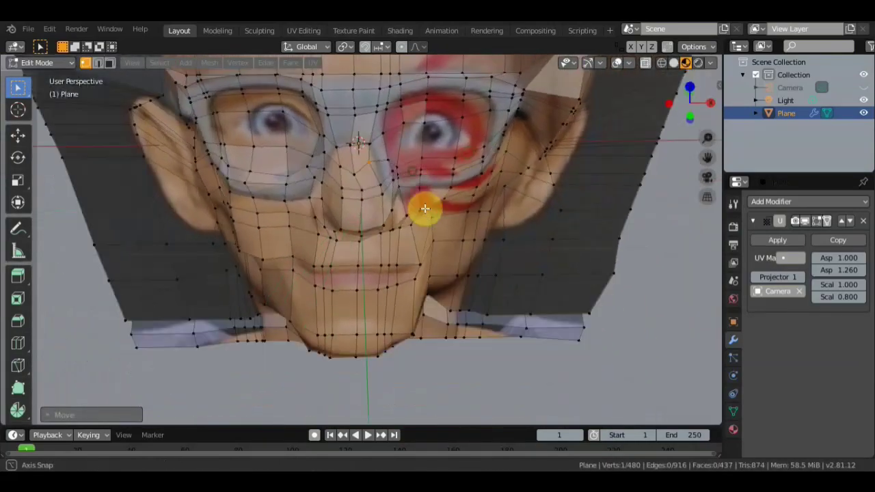
pyautogui.press('g')
pyautogui.click(328, 181)
pyautogui.moveTo(328, 181)
pyautogui.mouseDown(button='middle')
pyautogui.moveTo(342, 132)
pyautogui.moveTo(396, 215)
pyautogui.moveTo(335, 211)
pyautogui.moveTo(358, 166)
pyautogui.moveTo(353, 84)
pyautogui.moveTo(307, 198)
pyautogui.mouseUp(button='middle')
pyautogui.click(358, 166)
pyautogui.press('g')
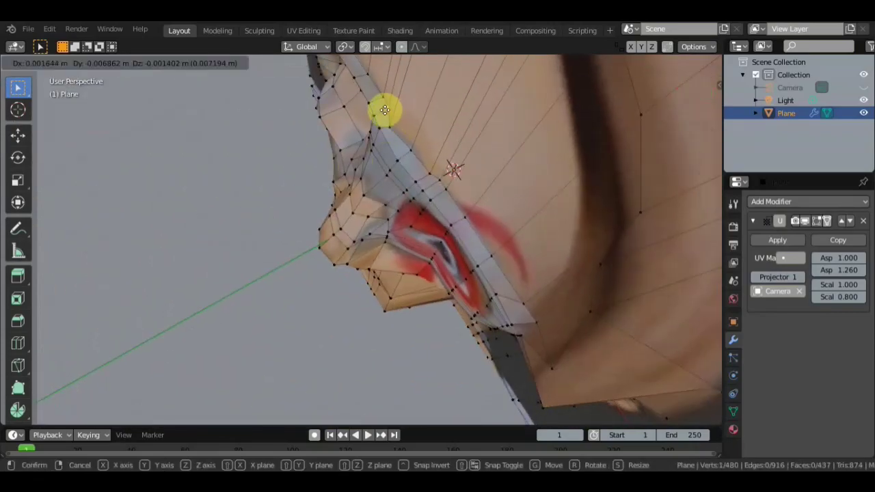
pyautogui.click(385, 111)
pyautogui.moveTo(396, 123)
pyautogui.mouseDown(button='middle')
pyautogui.moveTo(524, 111)
pyautogui.moveTo(334, 307)
pyautogui.moveTo(92, 287)
pyautogui.mouseUp(button='middle')
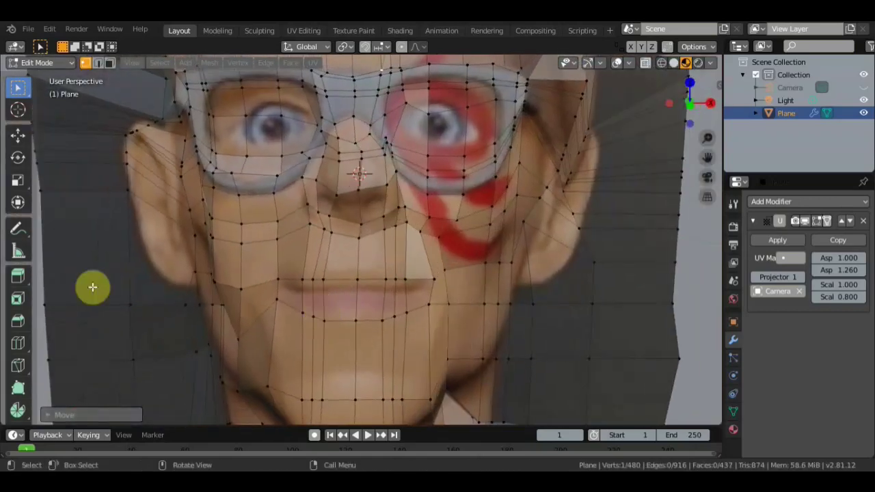
# Step: Cut a new edge loop along the lips and circle-select its lip vertices
pyautogui.hotkey('ctrl', 'r')
pyautogui.click(279, 299)
pyautogui.click(679, 359)
pyautogui.press('c')
pyautogui.moveTo(424, 323); pyautogui.dragTo(297, 313)
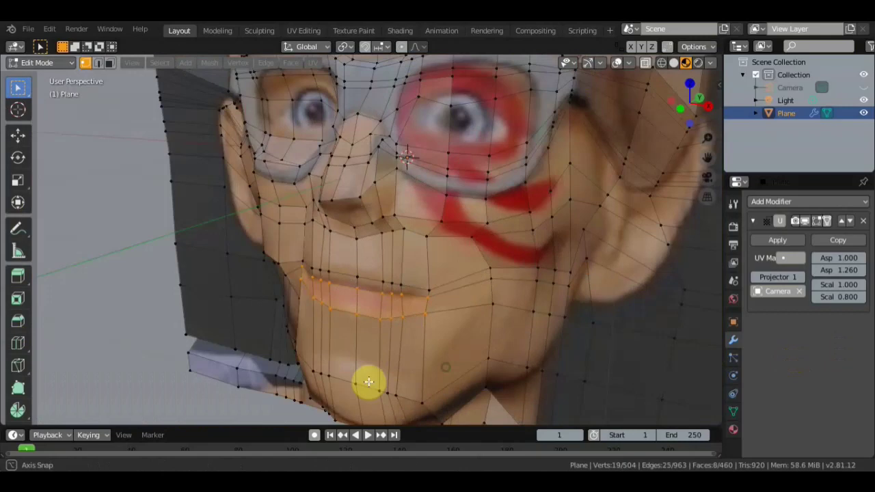
pyautogui.moveTo(344, 342); pyautogui.dragTo(416, 309, button='middle')
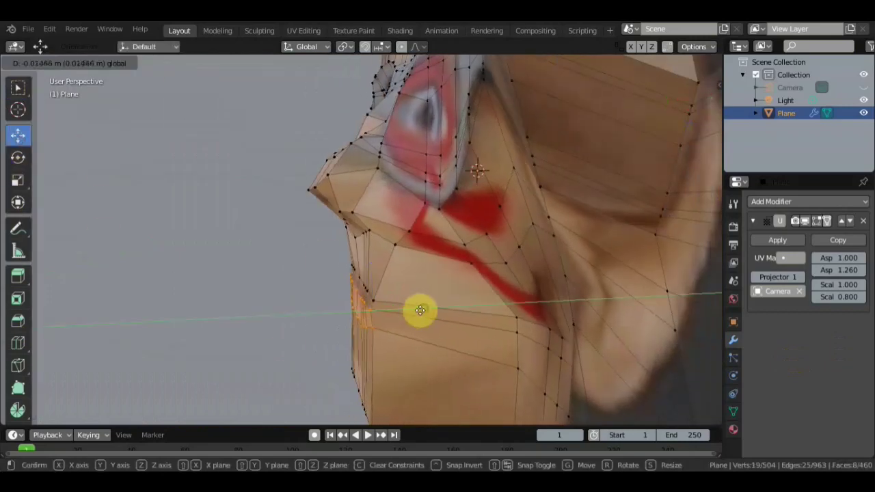
# Step: Cut an edge loop below the mouth and circle-deselect its outer vertices
pyautogui.moveTo(295, 259); pyautogui.dragTo(19, 357, button='middle')
pyautogui.click(18, 342)
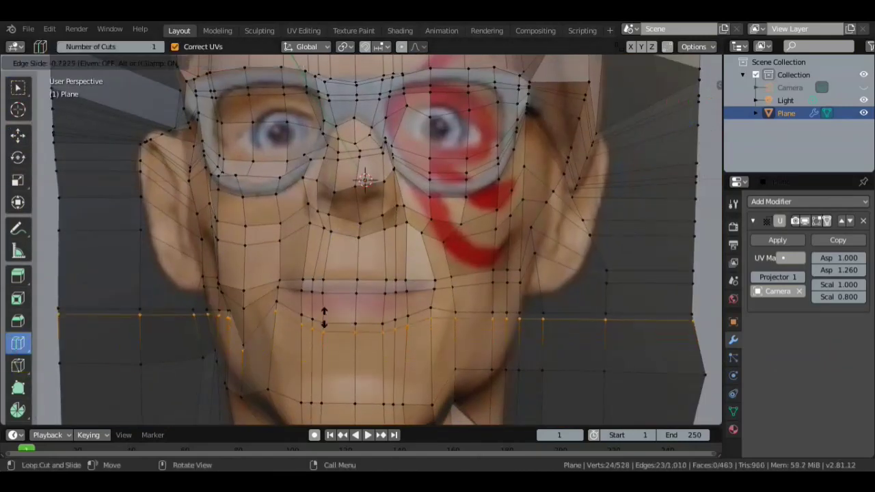
pyautogui.click(335, 361)
pyautogui.press('c')
pyautogui.moveTo(519, 332)
pyautogui.mouseDown(button='middle')
pyautogui.moveTo(552, 336)
pyautogui.moveTo(209, 330)
pyautogui.moveTo(255, 318)
pyautogui.mouseUp(button='middle')
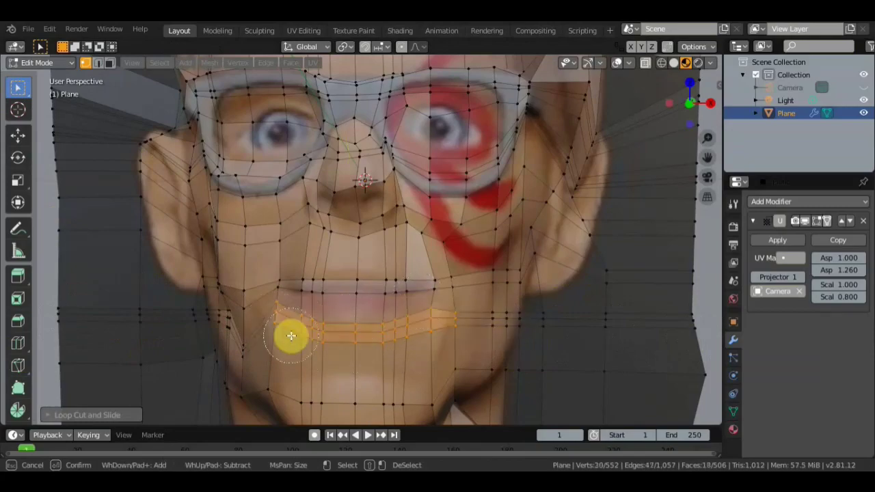
# Step: Reselect the middle lower-lip vertices of the new loop and check them from the side
pyautogui.moveTo(152, 315); pyautogui.dragTo(30, 137, button='middle')
pyautogui.click(17, 135)
pyautogui.moveTo(424, 328)
pyautogui.mouseDown(button='middle')
pyautogui.moveTo(389, 306)
pyautogui.moveTo(326, 324)
pyautogui.moveTo(371, 322)
pyautogui.moveTo(300, 309)
pyautogui.moveTo(481, 318)
pyautogui.moveTo(440, 336)
pyautogui.moveTo(391, 326)
pyautogui.moveTo(481, 318)
pyautogui.moveTo(454, 323)
pyautogui.mouseUp(button='middle')
pyautogui.hotkey('alt', 'a')
pyautogui.press('w')
pyautogui.click(323, 323)
pyautogui.keyDown('shift'); pyautogui.click(463, 318); pyautogui.keyUp('shift')
pyautogui.moveTo(478, 330)
pyautogui.mouseDown(button='middle')
pyautogui.moveTo(524, 328)
pyautogui.moveTo(417, 312)
pyautogui.moveTo(367, 313)
pyautogui.moveTo(432, 334)
pyautogui.moveTo(461, 330)
pyautogui.moveTo(350, 321)
pyautogui.mouseUp(button='middle')
# Step: Frame the face from the side and select a vertex on the glasses rim
pyautogui.scroll(-2, 350, 321)
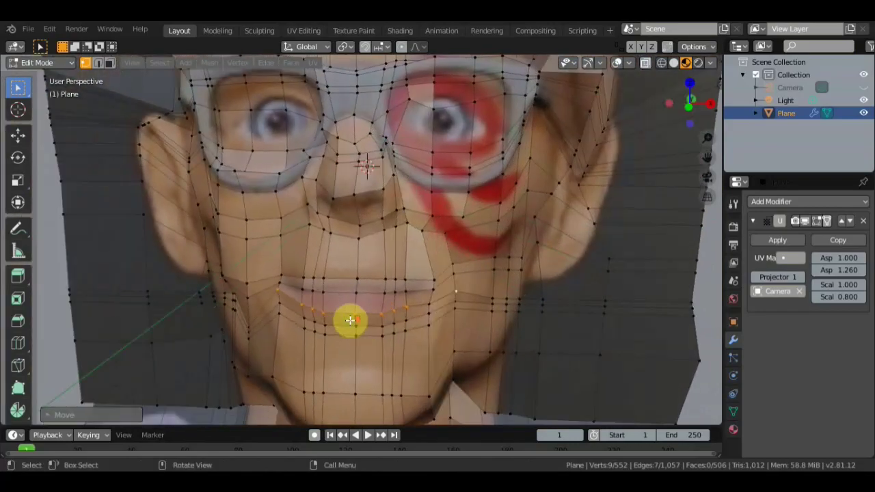
pyautogui.scroll(-1, 353, 320)
pyautogui.scroll(-1, 353, 321)
pyautogui.scroll(-1, 356, 321)
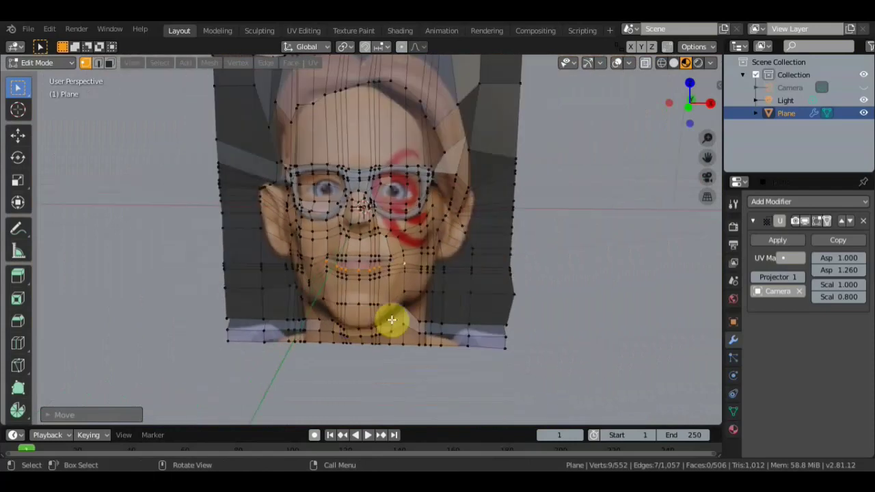
pyautogui.moveTo(533, 281)
pyautogui.keyDown('shift'); pyautogui.mouseDown(button='middle')
pyautogui.moveTo(554, 332)
pyautogui.moveTo(556, 319)
pyautogui.moveTo(537, 337)
pyautogui.moveTo(680, 336)
pyautogui.mouseUp(button='middle'); pyautogui.keyUp('shift')
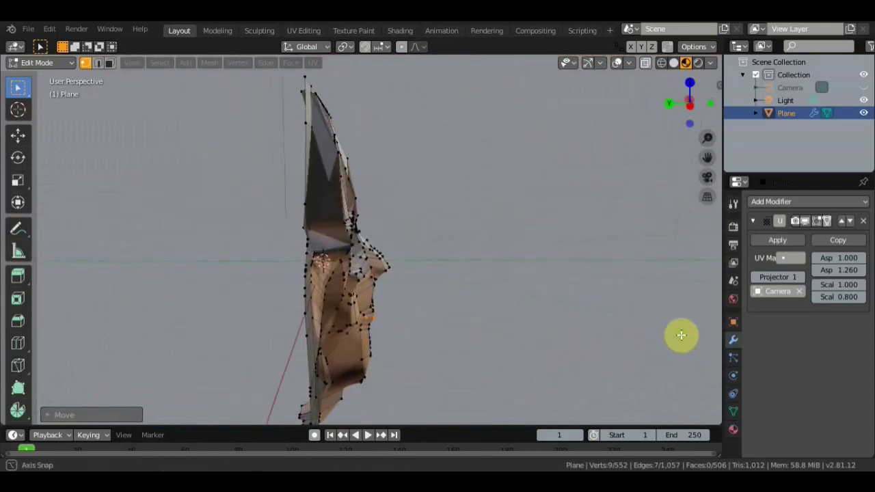
pyautogui.moveTo(445, 299)
pyautogui.mouseDown(button='middle')
pyautogui.moveTo(305, 307)
pyautogui.moveTo(422, 293)
pyautogui.moveTo(390, 303)
pyautogui.moveTo(270, 235)
pyautogui.moveTo(271, 216)
pyautogui.mouseUp(button='middle')
pyautogui.scroll(3, 415, 299)
pyautogui.scroll(2, 413, 301)
pyautogui.click(274, 207)
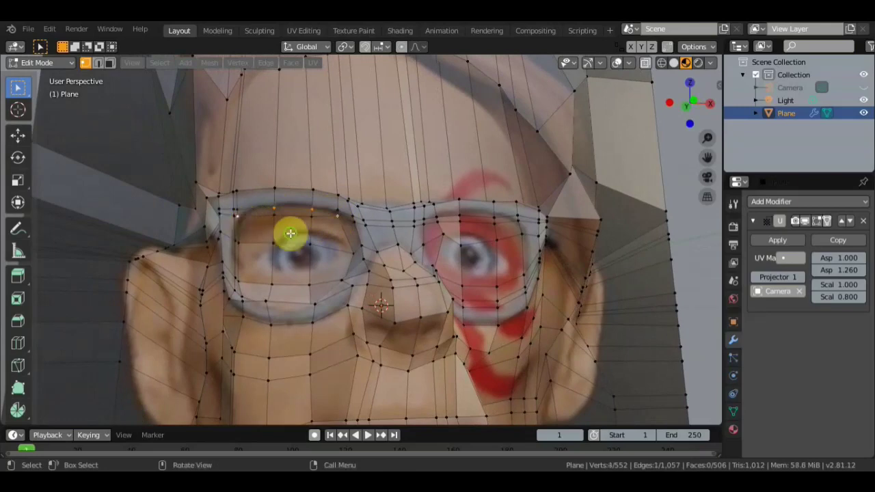
# Step: Pull the glasses-rim vertex above the left eye into place
pyautogui.moveTo(290, 233)
pyautogui.mouseDown(button='middle')
pyautogui.moveTo(182, 303)
pyautogui.moveTo(279, 270)
pyautogui.mouseUp(button='middle')
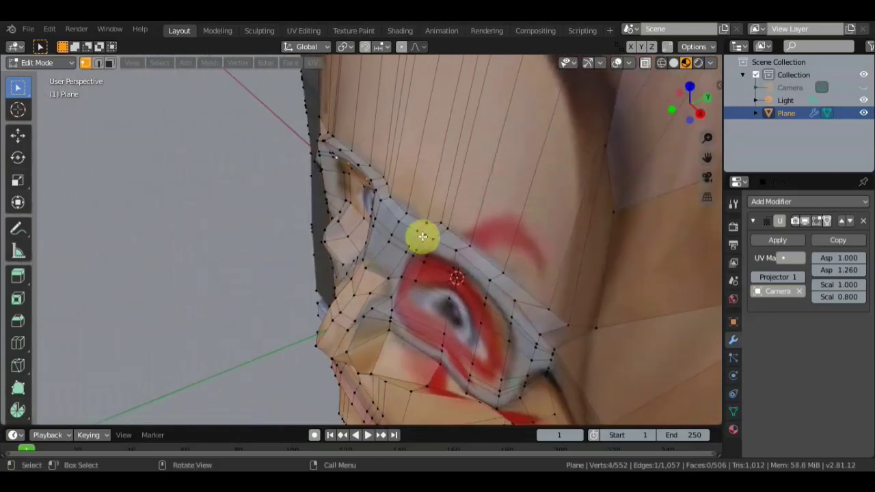
pyautogui.moveTo(422, 236); pyautogui.dragTo(410, 238)
pyautogui.moveTo(410, 238)
pyautogui.mouseDown(button='middle')
pyautogui.moveTo(508, 219)
pyautogui.moveTo(342, 196)
pyautogui.mouseUp(button='middle')
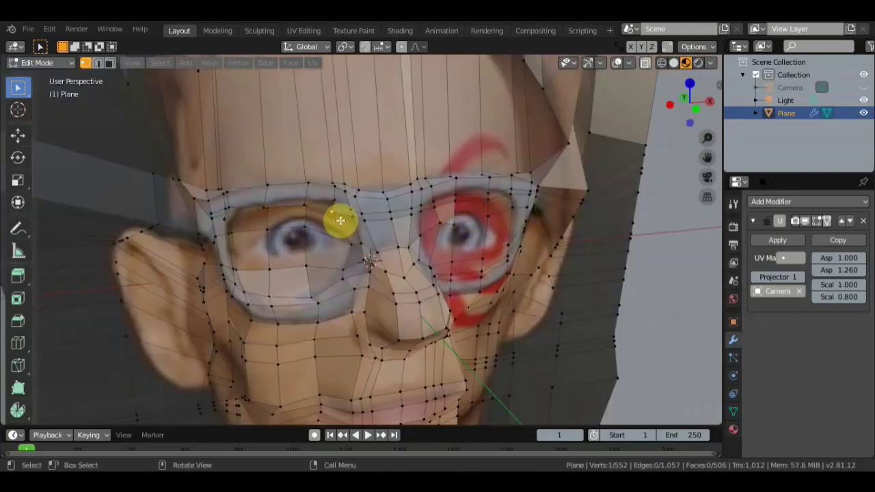
pyautogui.moveTo(344, 222); pyautogui.dragTo(355, 256)
pyautogui.moveTo(303, 206); pyautogui.dragTo(307, 203)
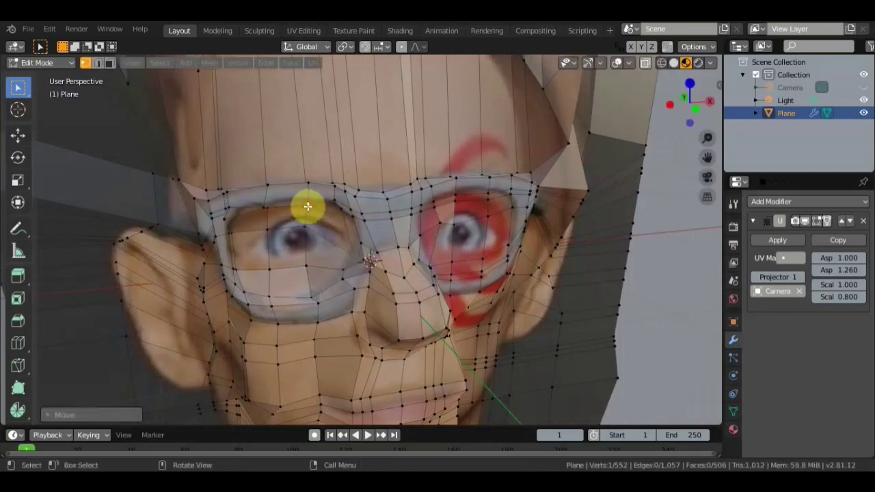
# Step: Move another vertex around the left eye and inspect the resulting shape
pyautogui.moveTo(307, 203); pyautogui.dragTo(330, 172, button='middle')
pyautogui.scroll(3, 296, 222)
pyautogui.moveTo(296, 222)
pyautogui.mouseDown(button='middle')
pyautogui.moveTo(289, 199)
pyautogui.moveTo(254, 180)
pyautogui.moveTo(236, 198)
pyautogui.moveTo(303, 259)
pyautogui.mouseUp(button='middle')
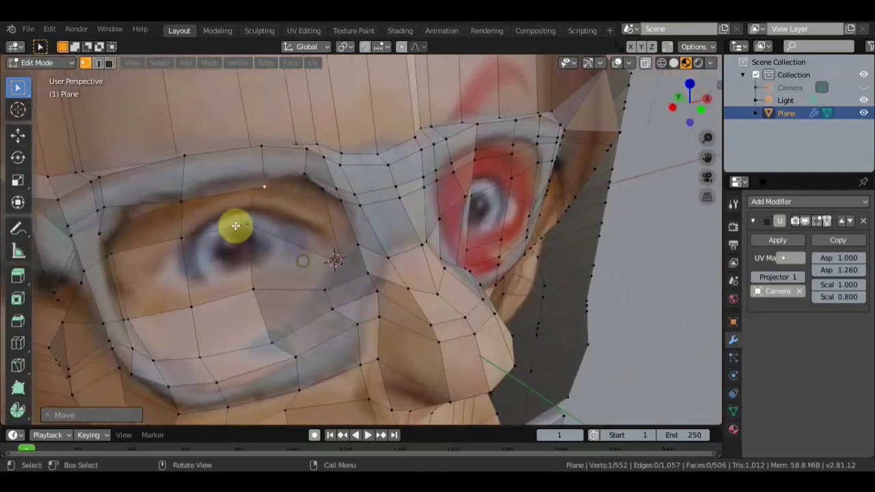
pyautogui.moveTo(103, 207)
pyautogui.mouseDown()
pyautogui.moveTo(116, 243)
pyautogui.moveTo(108, 228)
pyautogui.moveTo(106, 241)
pyautogui.moveTo(123, 218)
pyautogui.mouseUp()
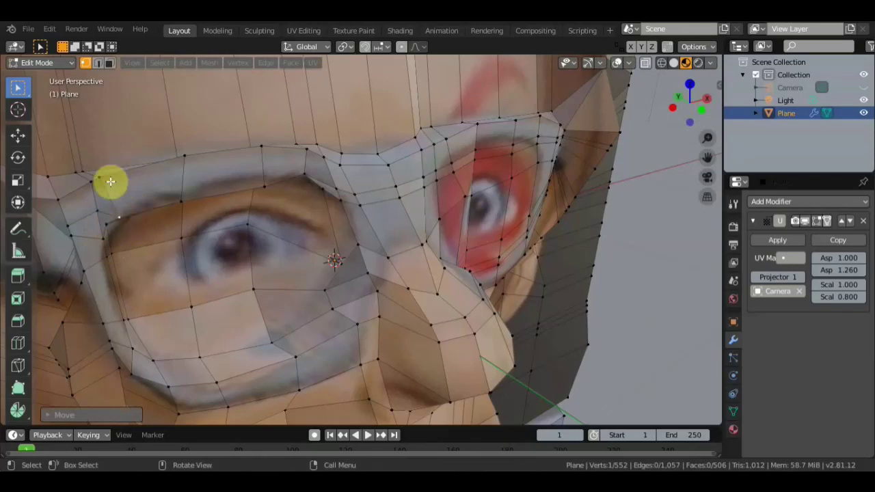
pyautogui.moveTo(110, 181)
pyautogui.mouseDown(button='middle')
pyautogui.moveTo(195, 204)
pyautogui.moveTo(303, 207)
pyautogui.moveTo(441, 242)
pyautogui.moveTo(421, 242)
pyautogui.mouseUp(button='middle')
pyautogui.scroll(-6, 301, 217)
pyautogui.scroll(5, 421, 244)
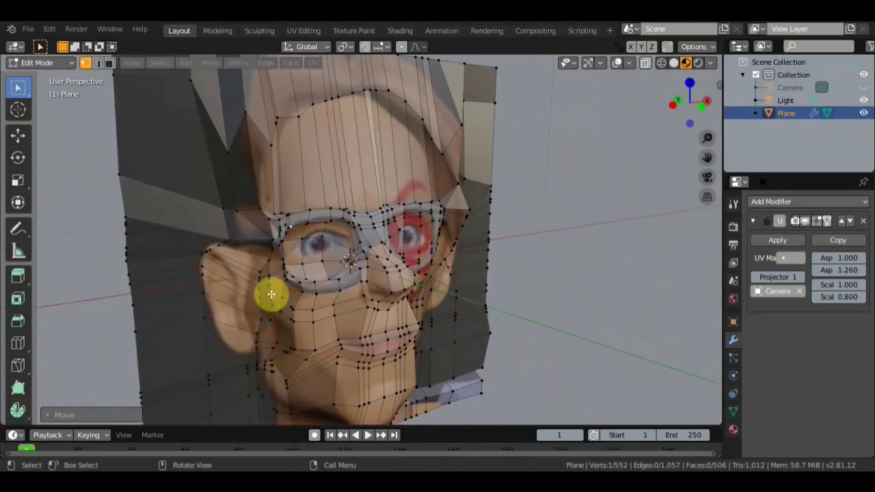
# Step: Switch to Object Mode and apply the UV Project modifier
pyautogui.click(775, 241)
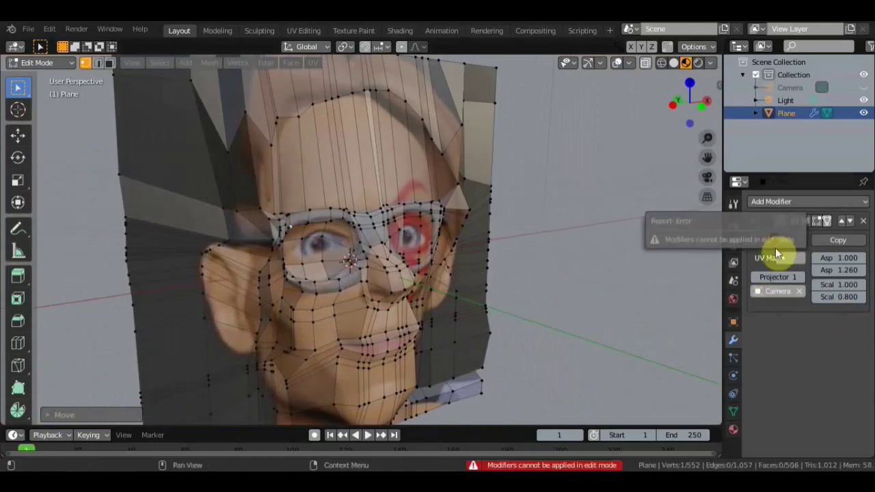
pyautogui.click(64, 64)
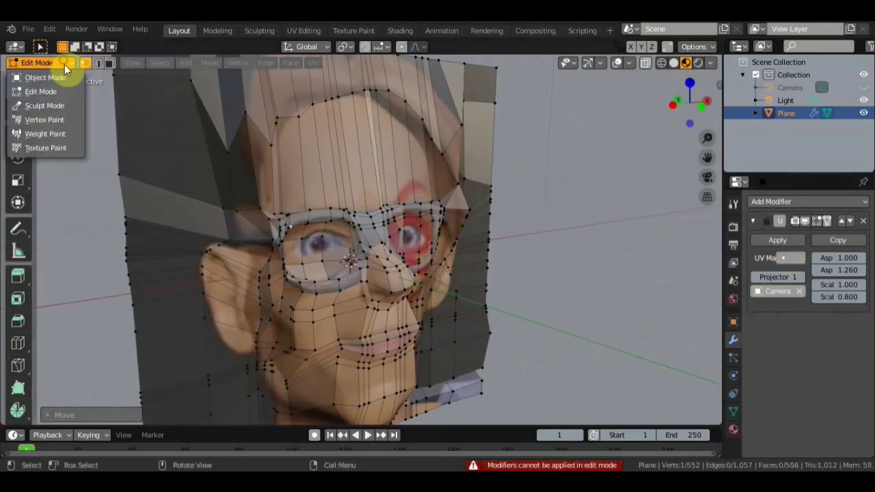
pyautogui.click(63, 77)
pyautogui.click(788, 241)
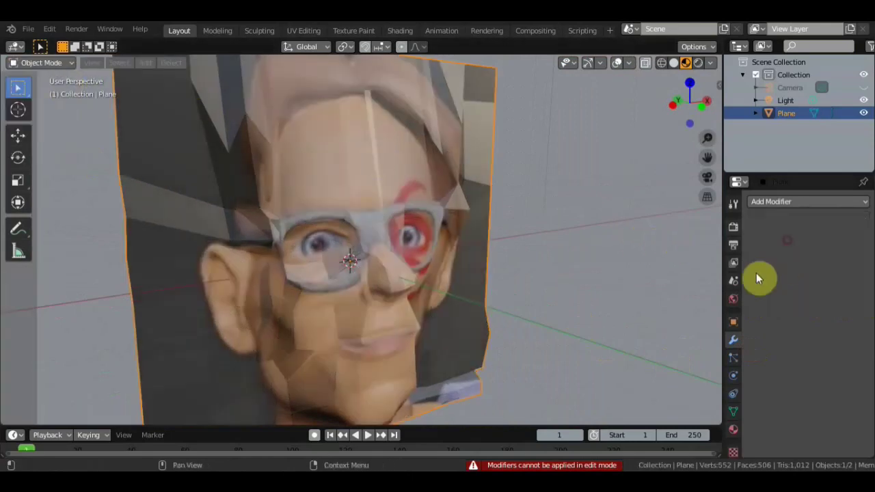
# Step: Add a Subdivision Surface modifier and inspect the smoothed face from several angles
pyautogui.click(775, 202)
pyautogui.click(636, 415)
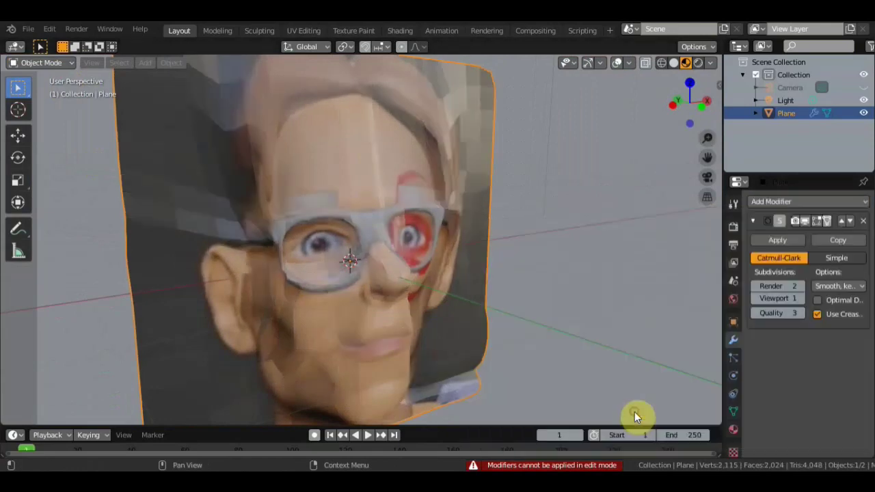
pyautogui.scroll(-3, 540, 323)
pyautogui.moveTo(540, 323); pyautogui.dragTo(420, 308, button='middle')
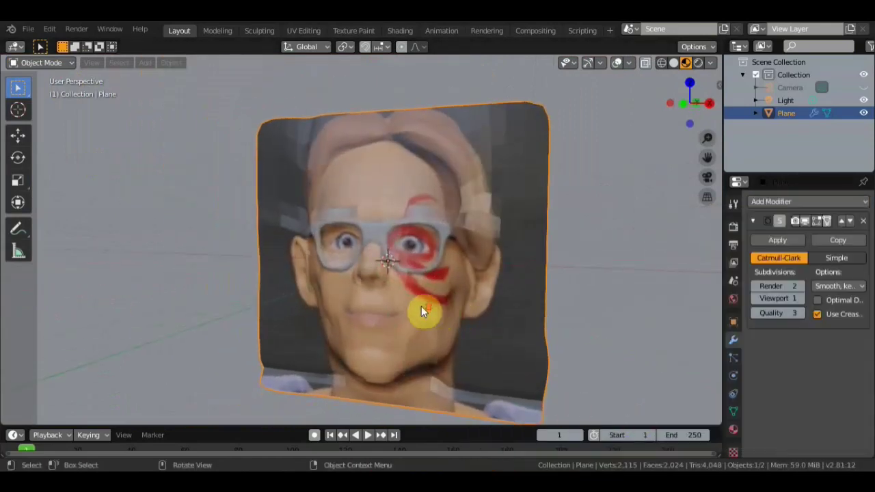
pyautogui.scroll(4, 419, 308)
pyautogui.moveTo(513, 308)
pyautogui.mouseDown(button='middle')
pyautogui.moveTo(563, 308)
pyautogui.moveTo(430, 333)
pyautogui.moveTo(342, 327)
pyautogui.moveTo(259, 130)
pyautogui.mouseUp(button='middle')
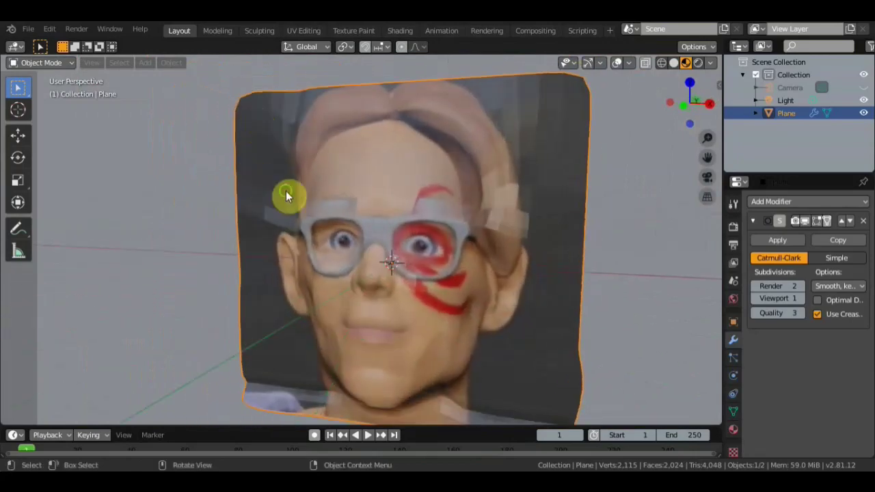
pyautogui.moveTo(285, 197)
pyautogui.mouseDown(button='middle')
pyautogui.moveTo(416, 251)
pyautogui.moveTo(307, 270)
pyautogui.moveTo(288, 261)
pyautogui.mouseUp(button='middle')
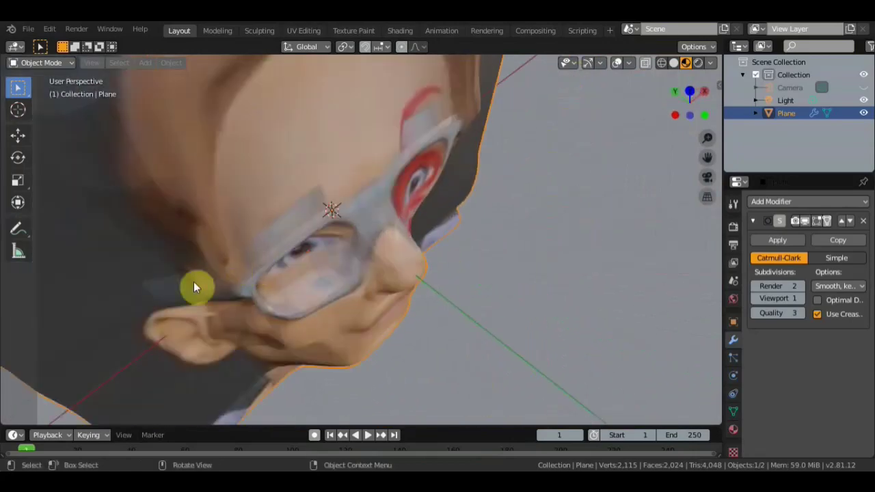
pyautogui.moveTo(170, 251)
pyautogui.mouseDown(button='middle')
pyautogui.moveTo(258, 187)
pyautogui.moveTo(251, 172)
pyautogui.moveTo(401, 225)
pyautogui.moveTo(445, 213)
pyautogui.moveTo(514, 180)
pyautogui.moveTo(567, 77)
pyautogui.moveTo(574, 140)
pyautogui.moveTo(363, 149)
pyautogui.moveTo(623, 149)
pyautogui.moveTo(528, 175)
pyautogui.moveTo(544, 174)
pyautogui.mouseUp(button='middle')
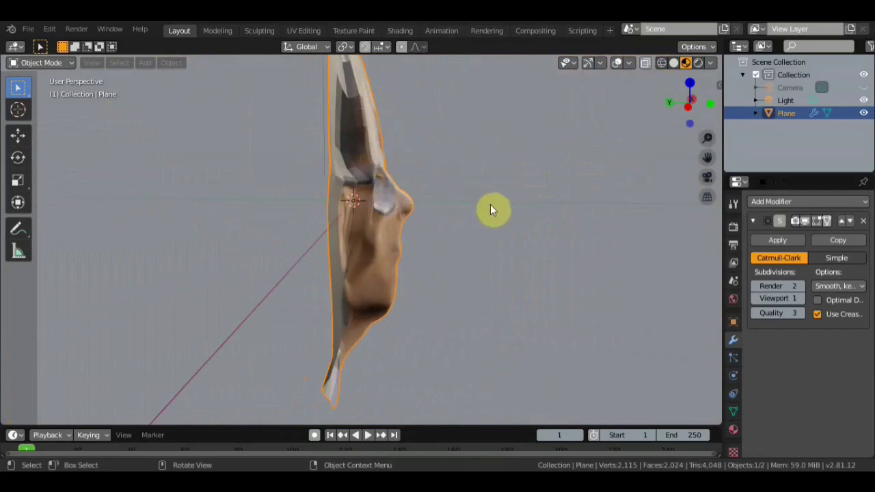
pyautogui.moveTo(490, 204)
pyautogui.mouseDown(button='middle')
pyautogui.moveTo(210, 197)
pyautogui.moveTo(356, 206)
pyautogui.moveTo(450, 200)
pyautogui.moveTo(455, 190)
pyautogui.mouseUp(button='middle')
# Step: Apply the subdivision smoothing permanently and preview the face in Rendered shading
pyautogui.click(778, 240)
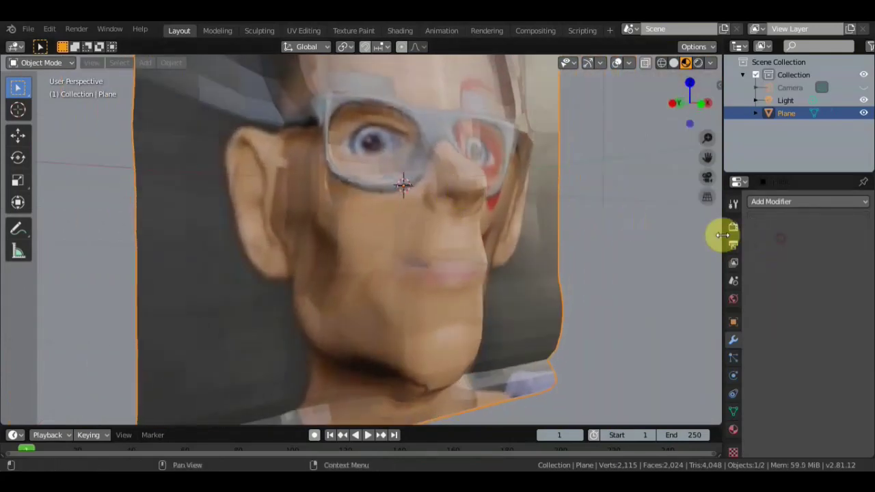
pyautogui.moveTo(718, 234); pyautogui.dragTo(594, 218, button='middle')
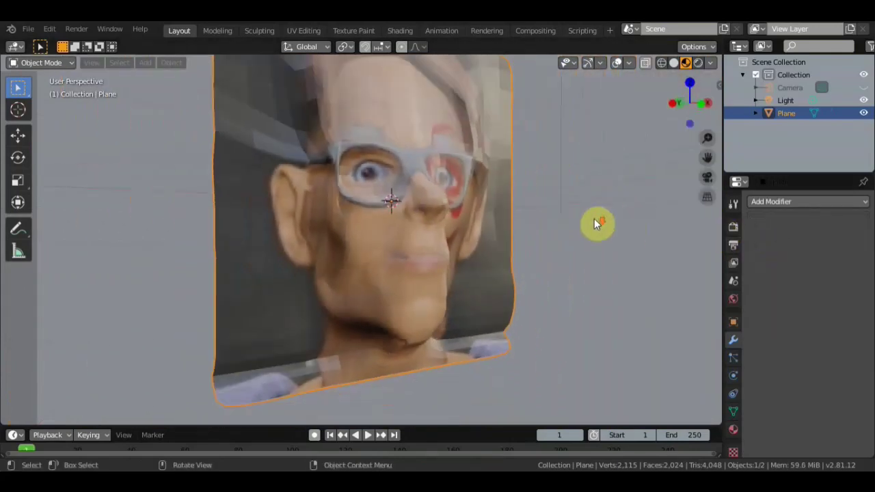
pyautogui.click(698, 62)
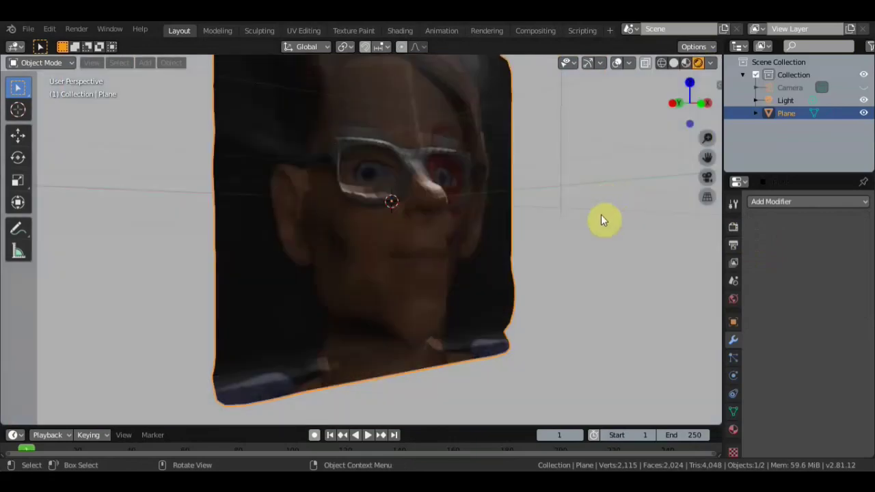
pyautogui.scroll(2, 600, 215)
pyautogui.moveTo(601, 214)
pyautogui.mouseDown(button='middle')
pyautogui.moveTo(586, 228)
pyautogui.moveTo(680, 82)
pyautogui.mouseUp(button='middle')
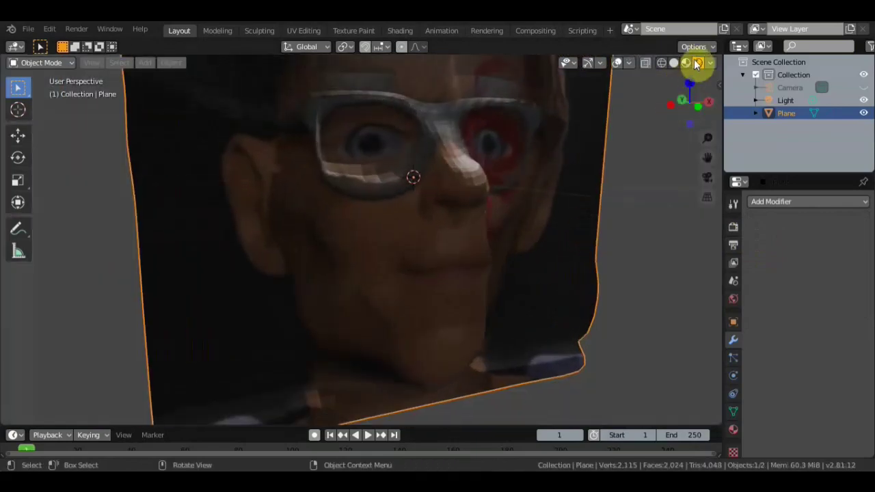
# Step: Show the face in Wireframe shading to inspect its dense, smoothly curved edge-loop grid
pyautogui.click(660, 62)
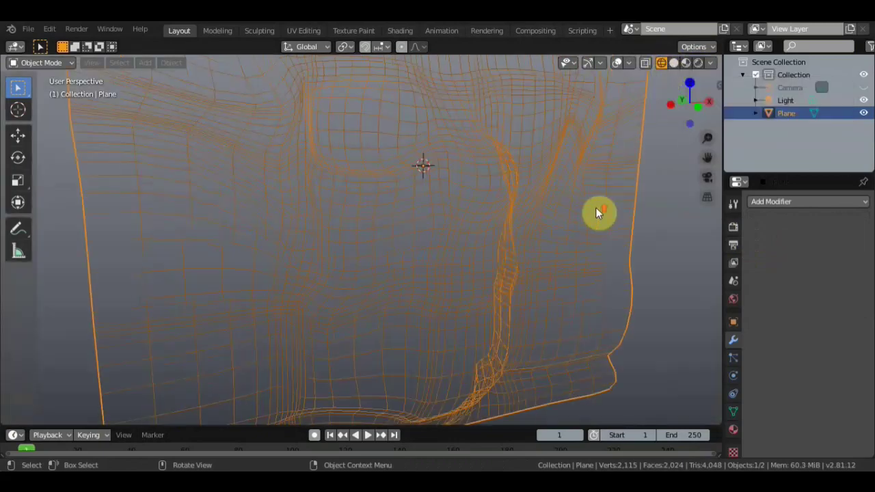
pyautogui.scroll(-4, 596, 207)
pyautogui.scroll(-2, 598, 199)
pyautogui.moveTo(544, 210)
pyautogui.mouseDown(button='middle')
pyautogui.moveTo(566, 202)
pyautogui.moveTo(508, 224)
pyautogui.moveTo(514, 217)
pyautogui.moveTo(578, 230)
pyautogui.moveTo(377, 228)
pyautogui.moveTo(519, 216)
pyautogui.mouseUp(button='middle')
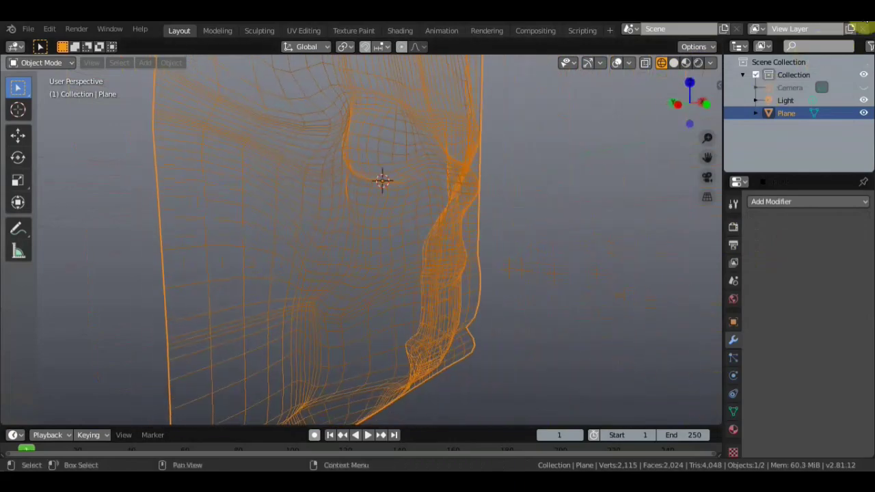